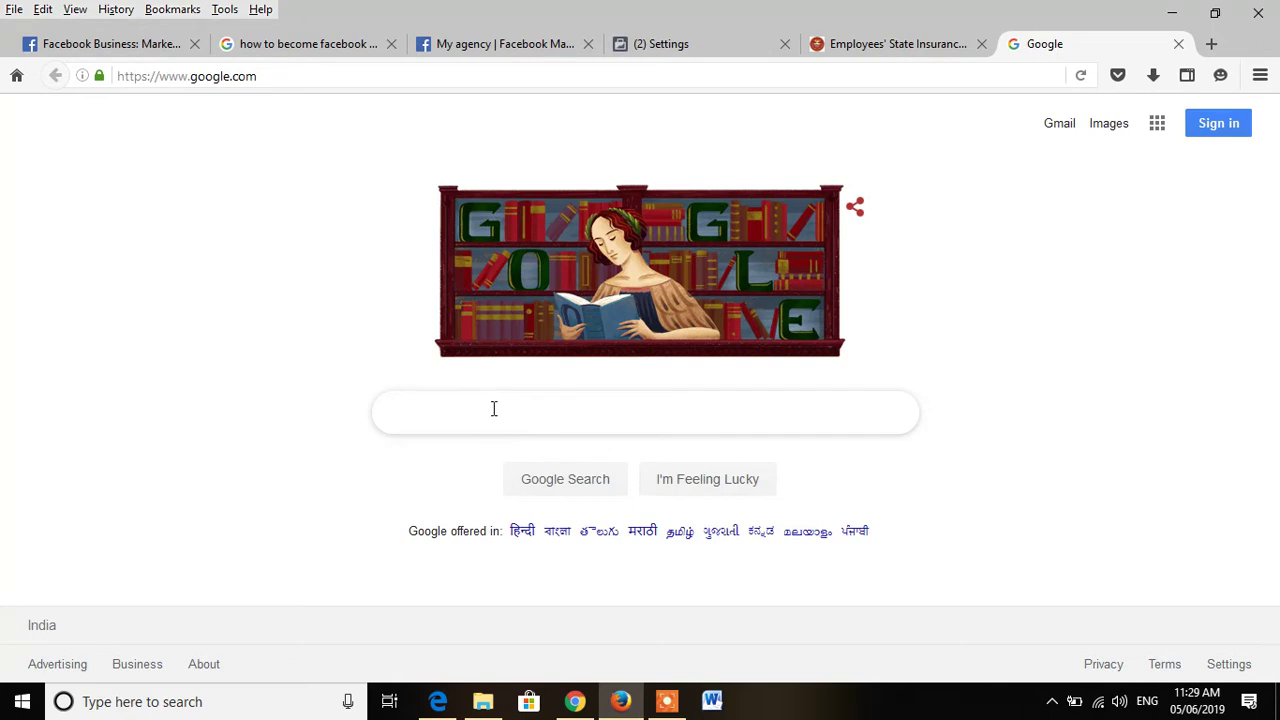
# Step: Search Google for 'unified portal' using the autocomplete suggestion
pyautogui.write('unified')
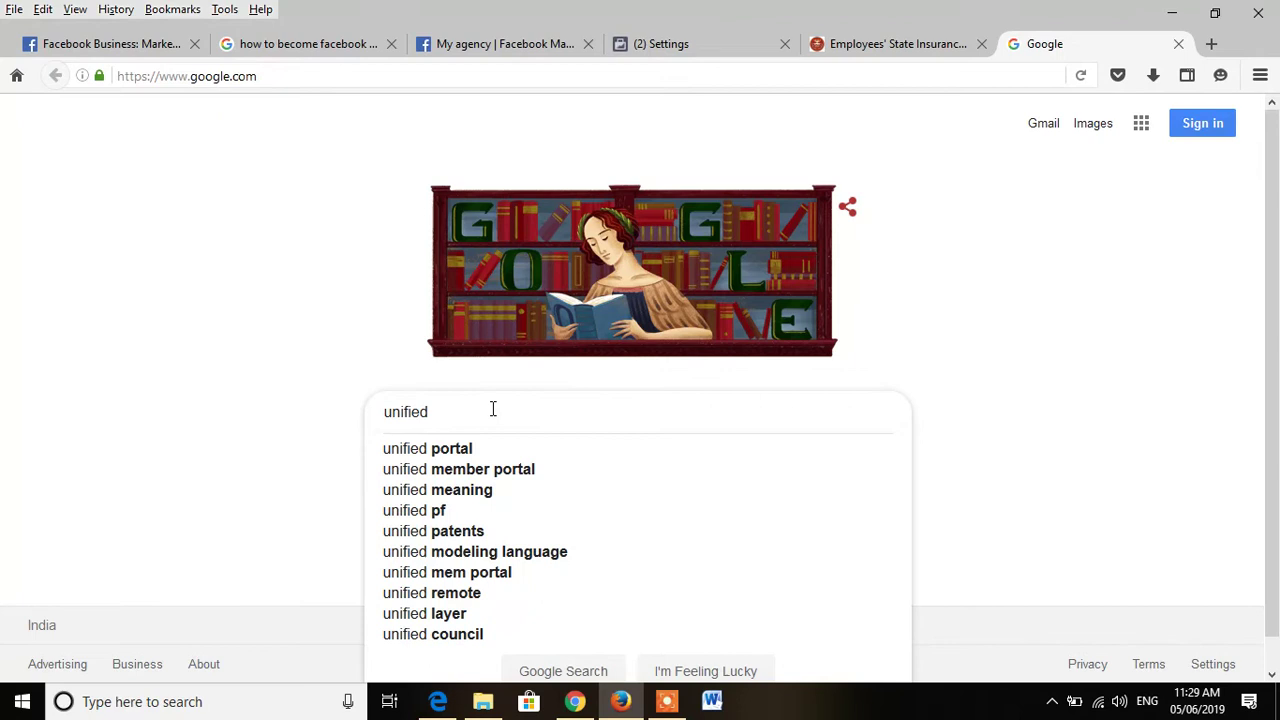
pyautogui.press('Down')
pyautogui.press('Return')
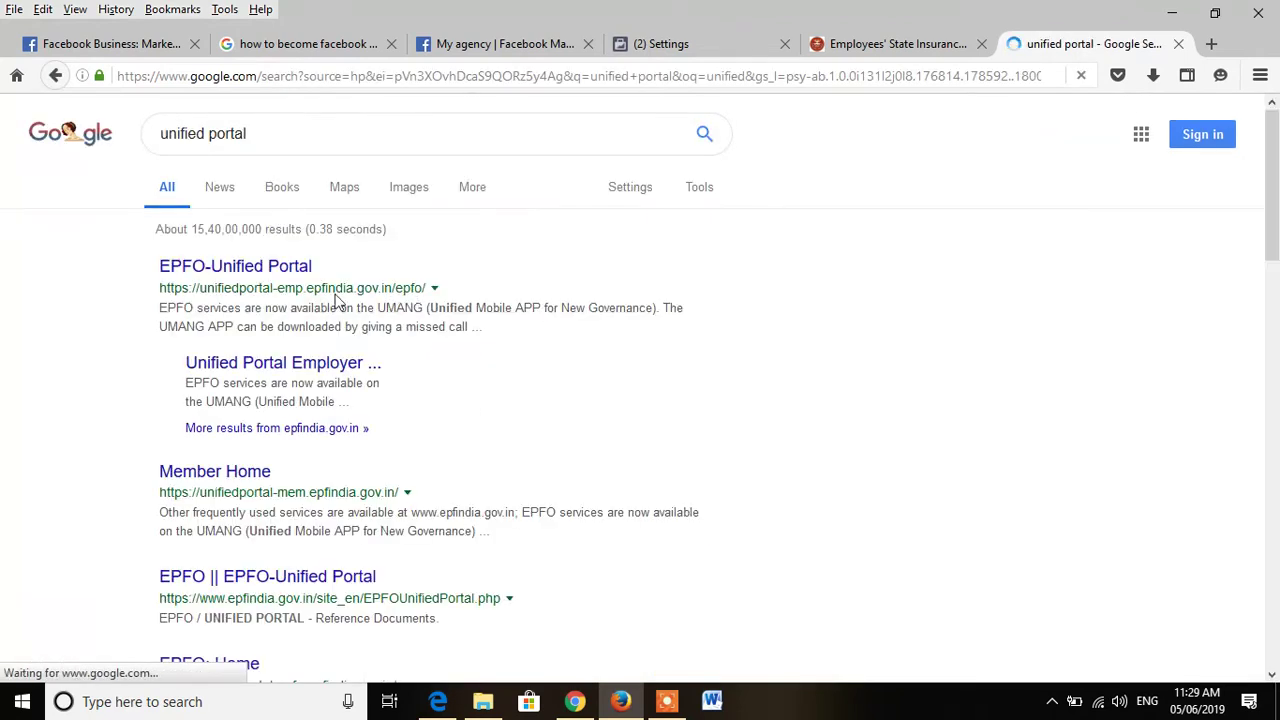
# Step: Open EPFO Unified Portal, sign in with the saved establishment login, and open Member > REGISTER-INDIVIDUAL
pyautogui.click(255, 268)
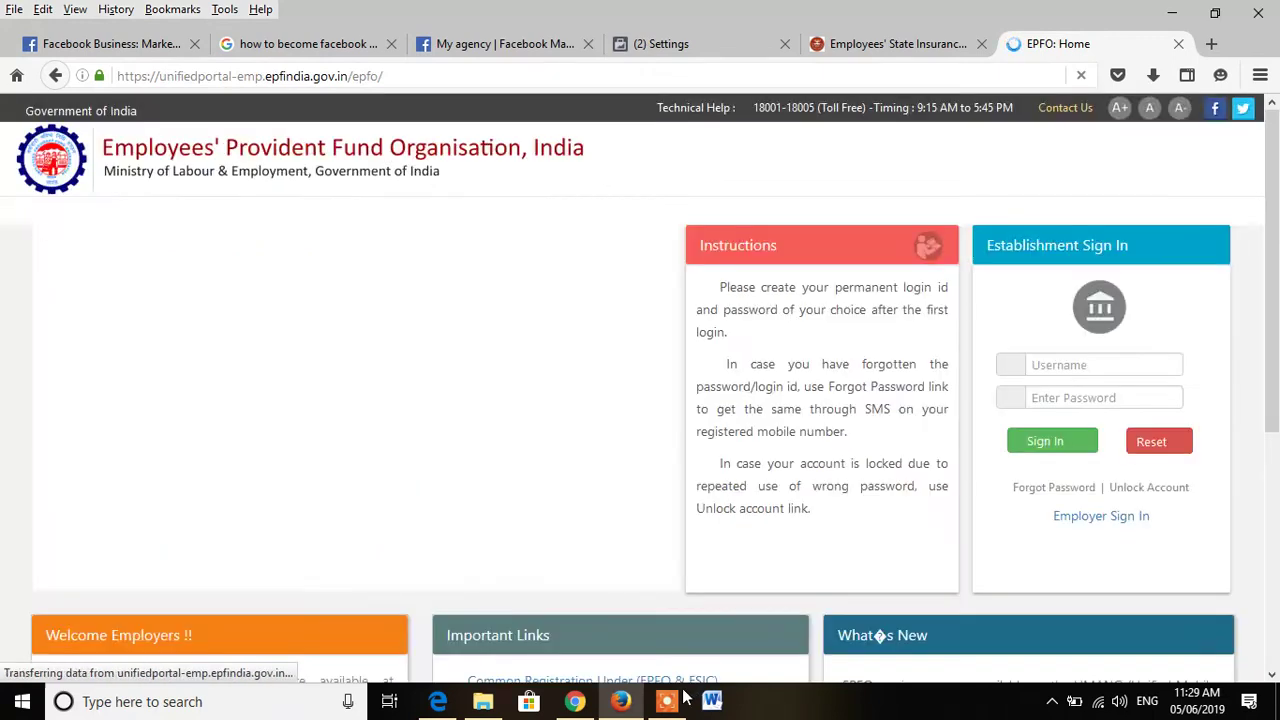
pyautogui.click(1097, 362)
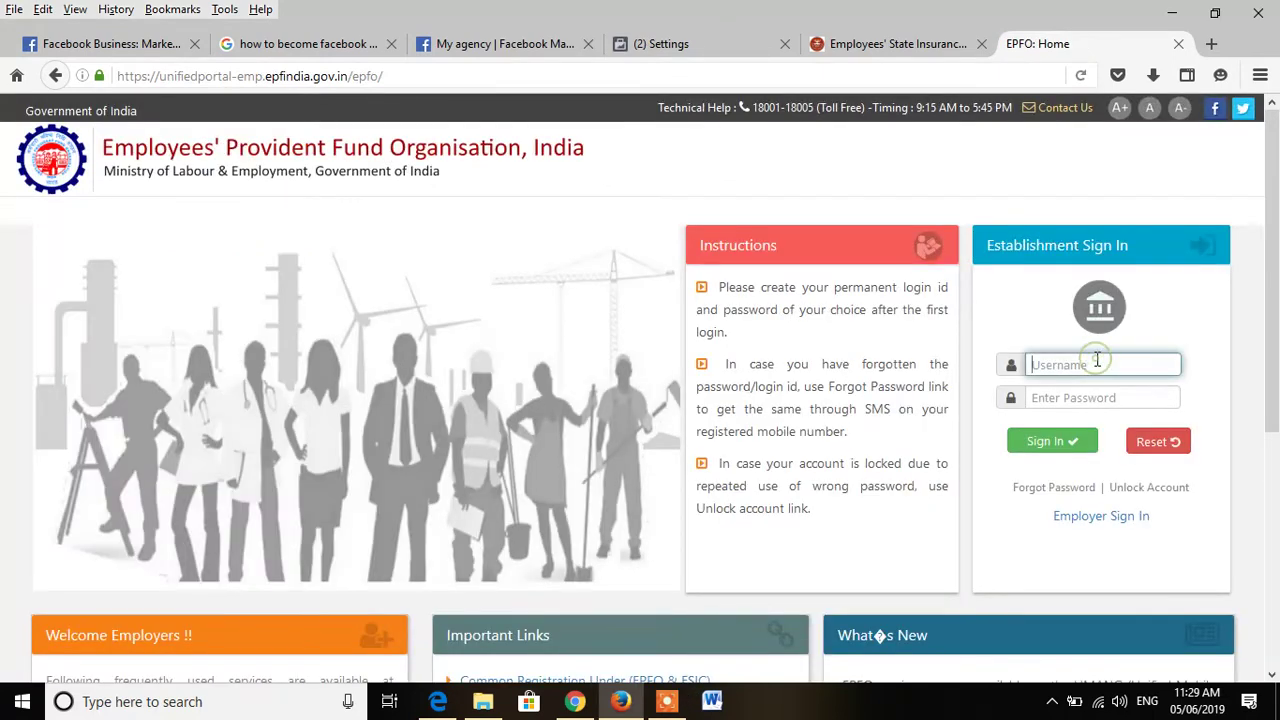
pyautogui.click(1085, 394)
pyautogui.click(1066, 441)
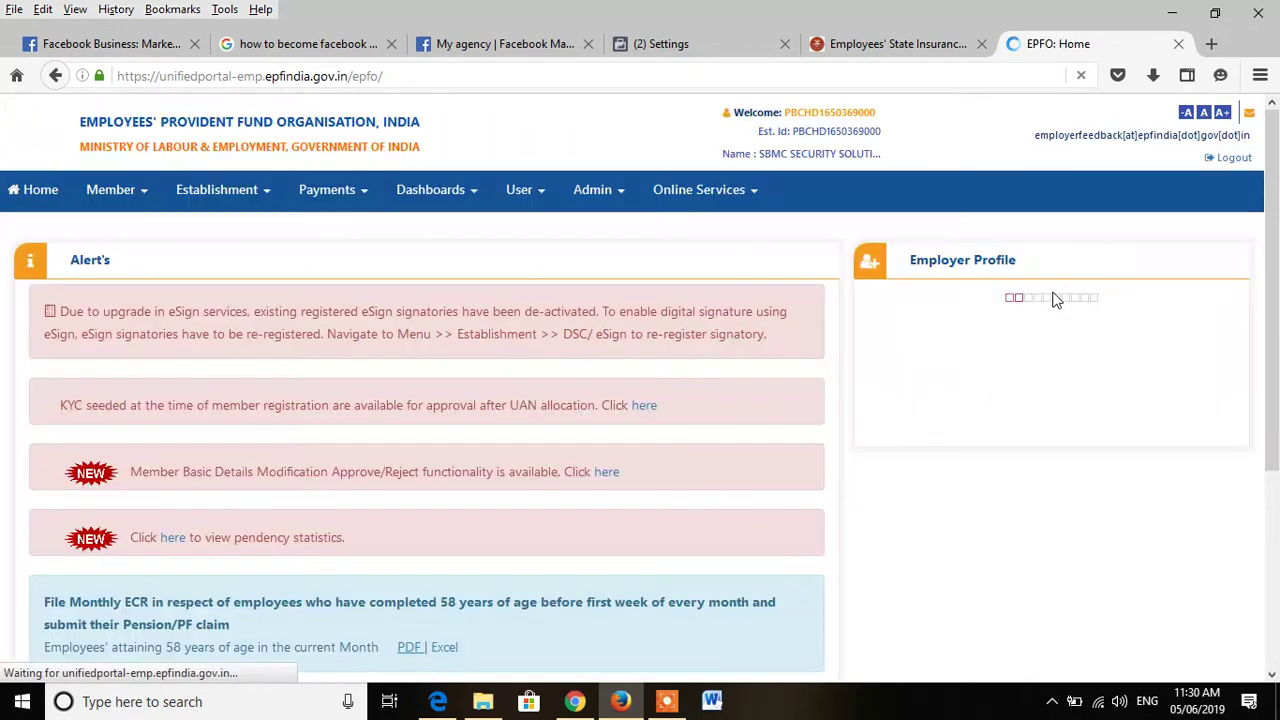
pyautogui.click(116, 194)
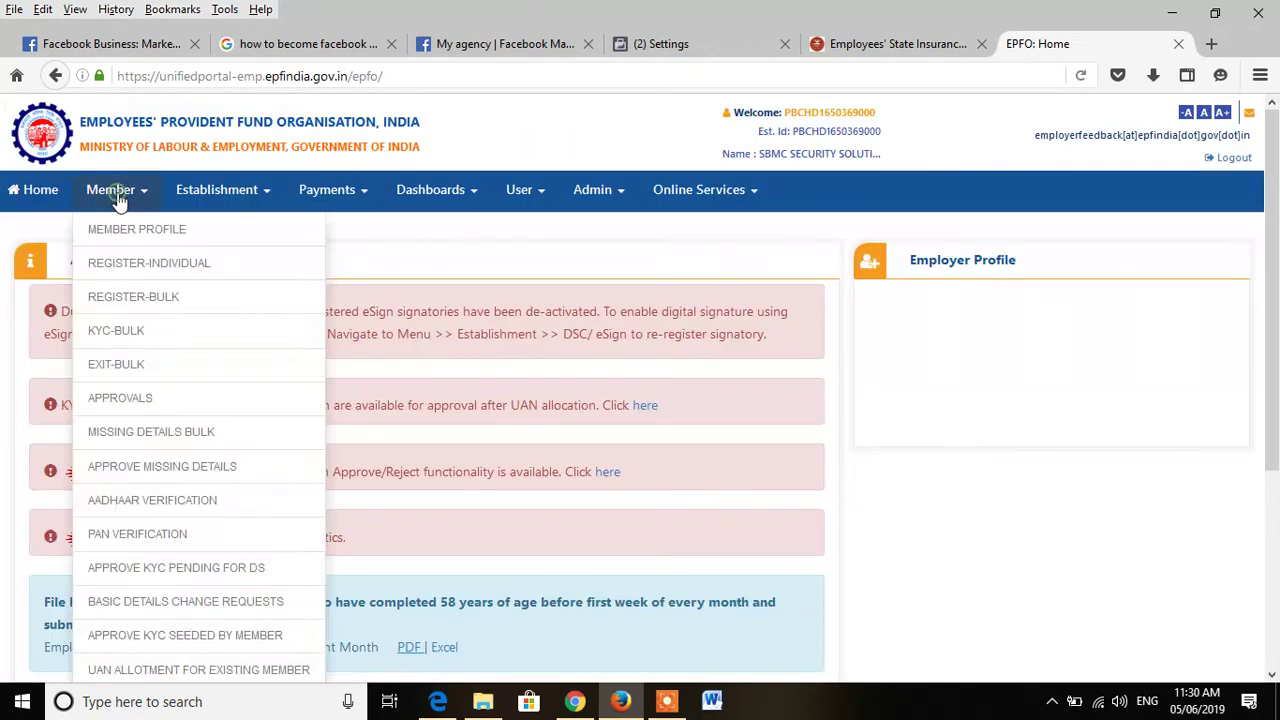
pyautogui.click(123, 262)
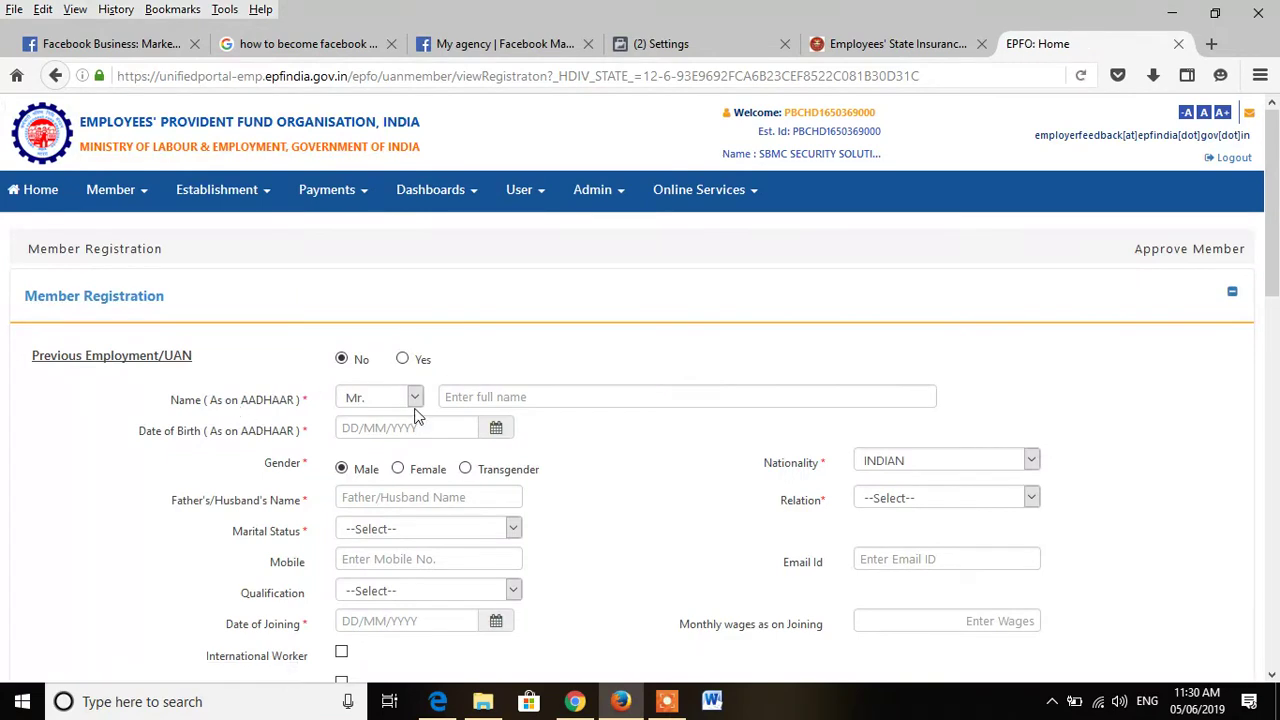
# Step: Enter the member's full name and set the date of birth to 03/01/1994
pyautogui.click(489, 392)
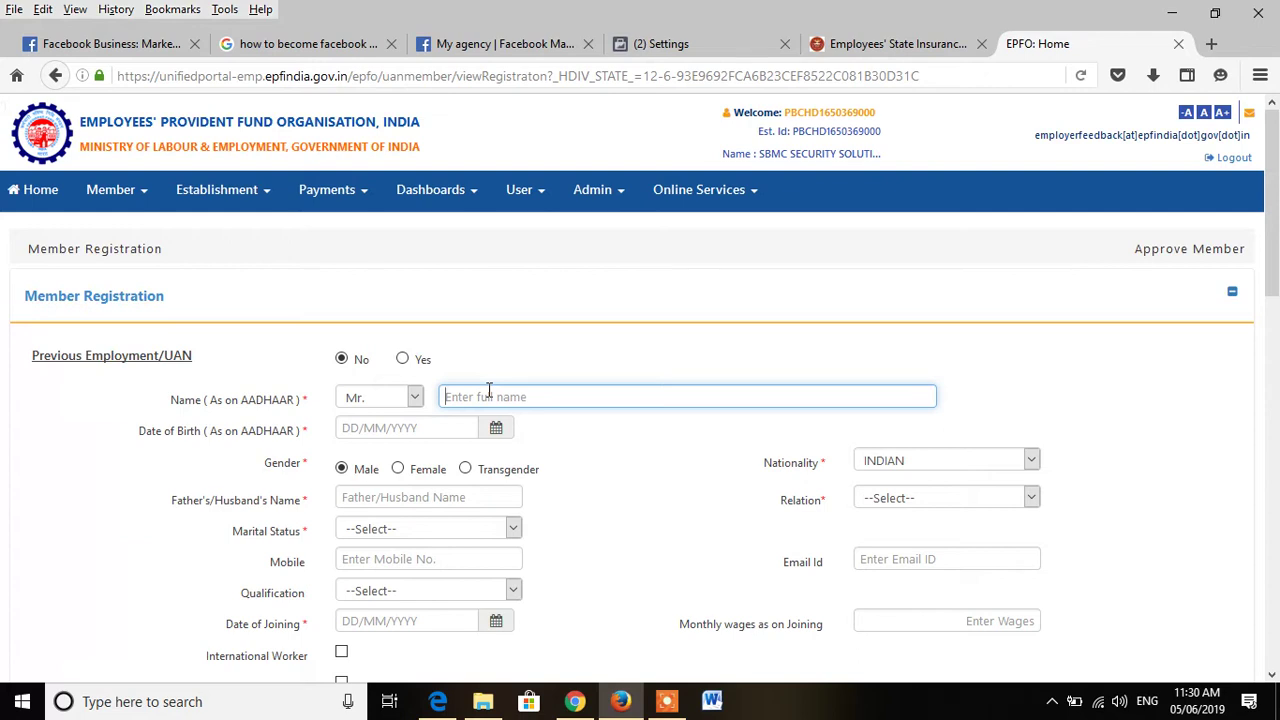
pyautogui.click(496, 427)
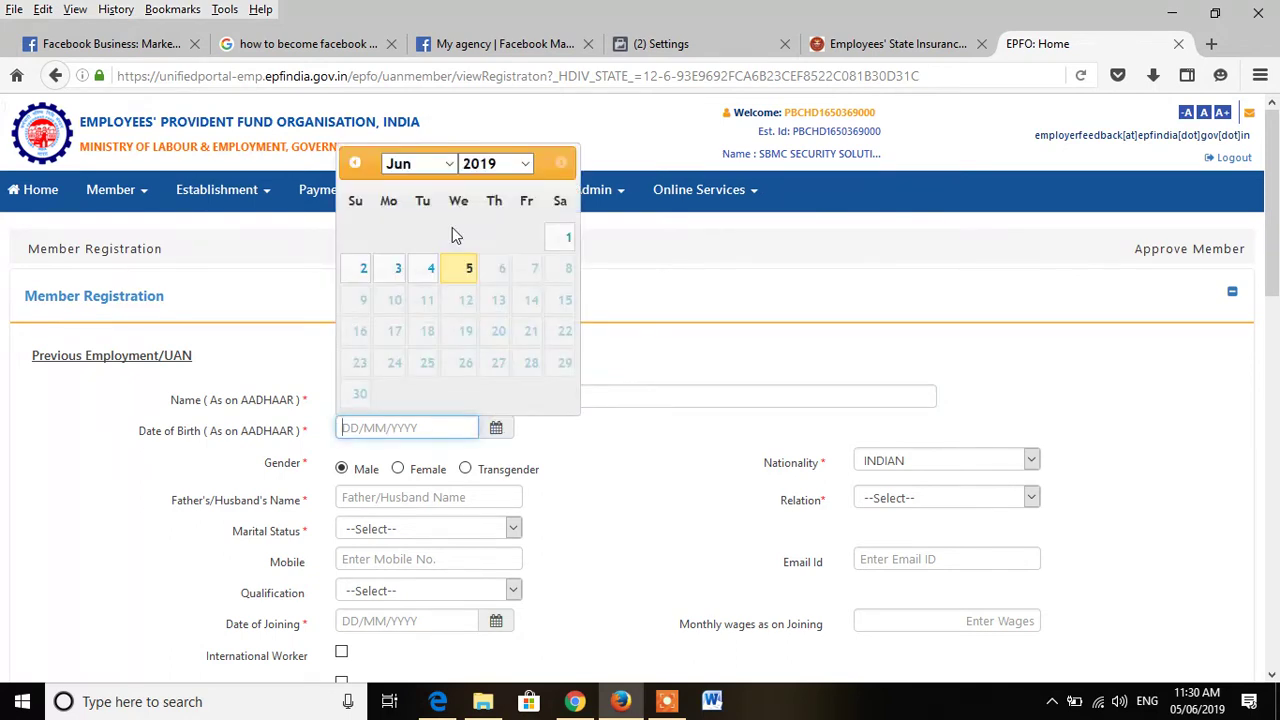
pyautogui.click(525, 163)
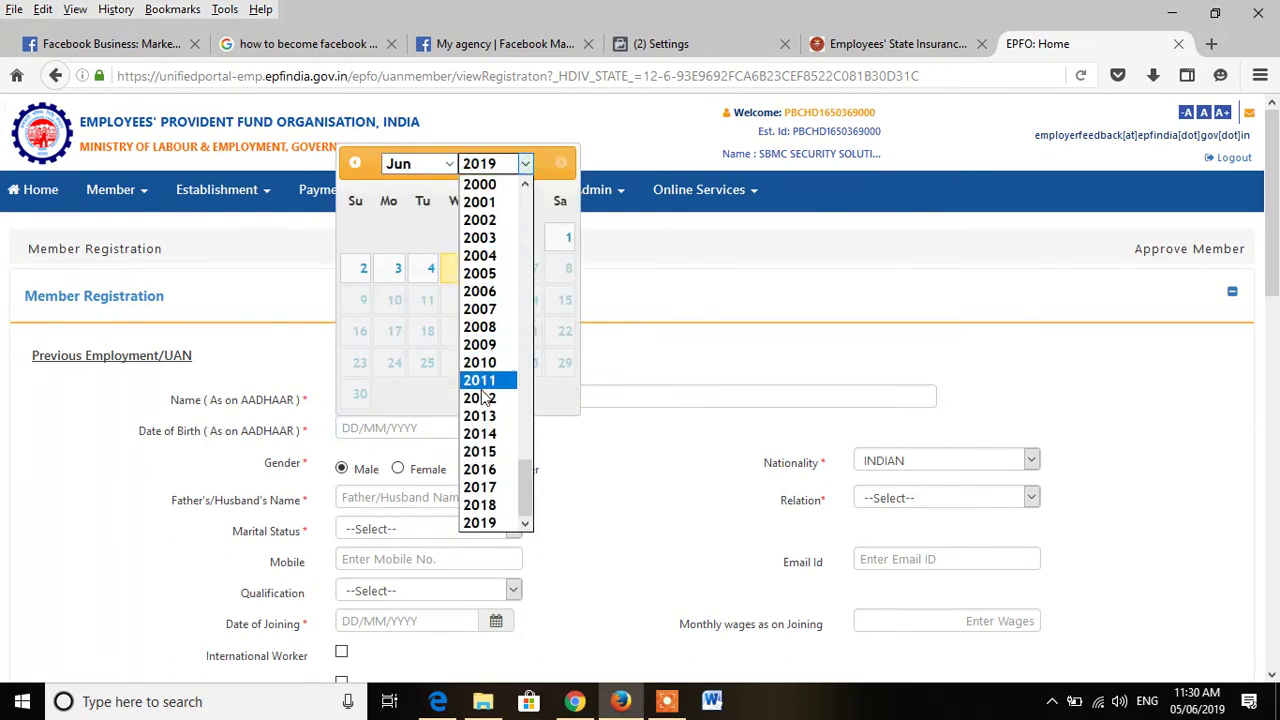
pyautogui.scroll(4, 490, 400)
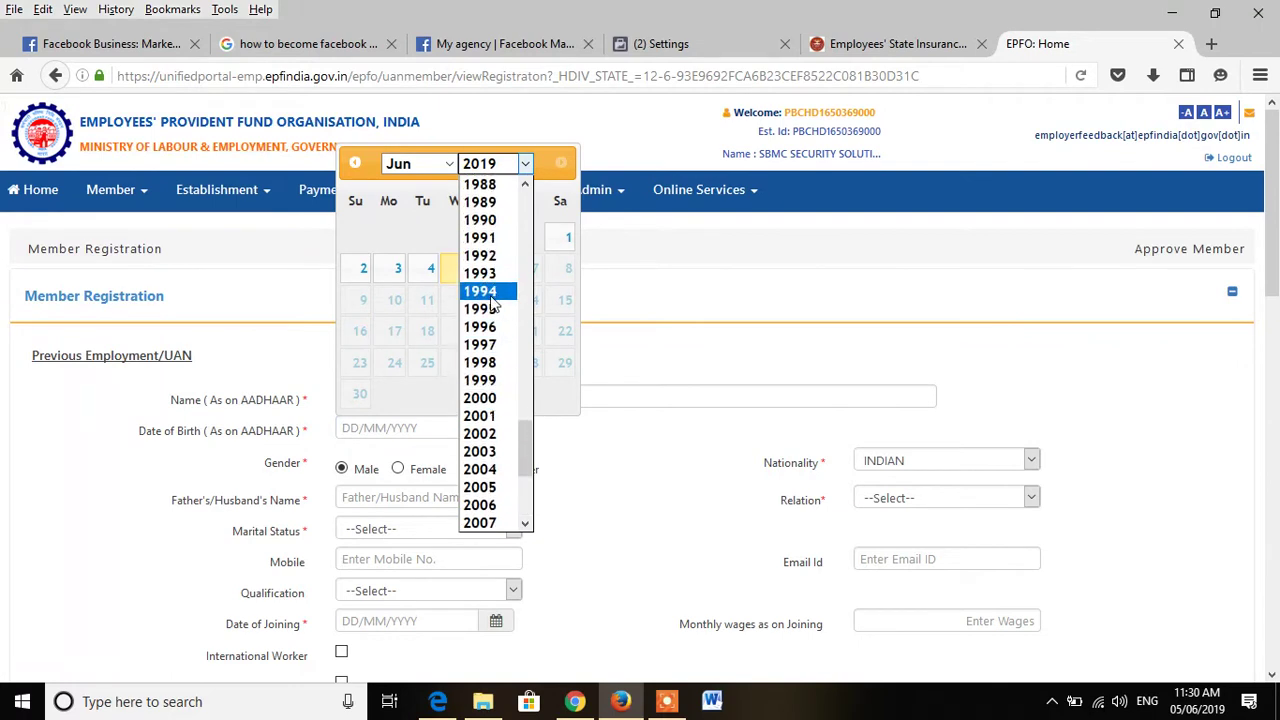
pyautogui.click(493, 290)
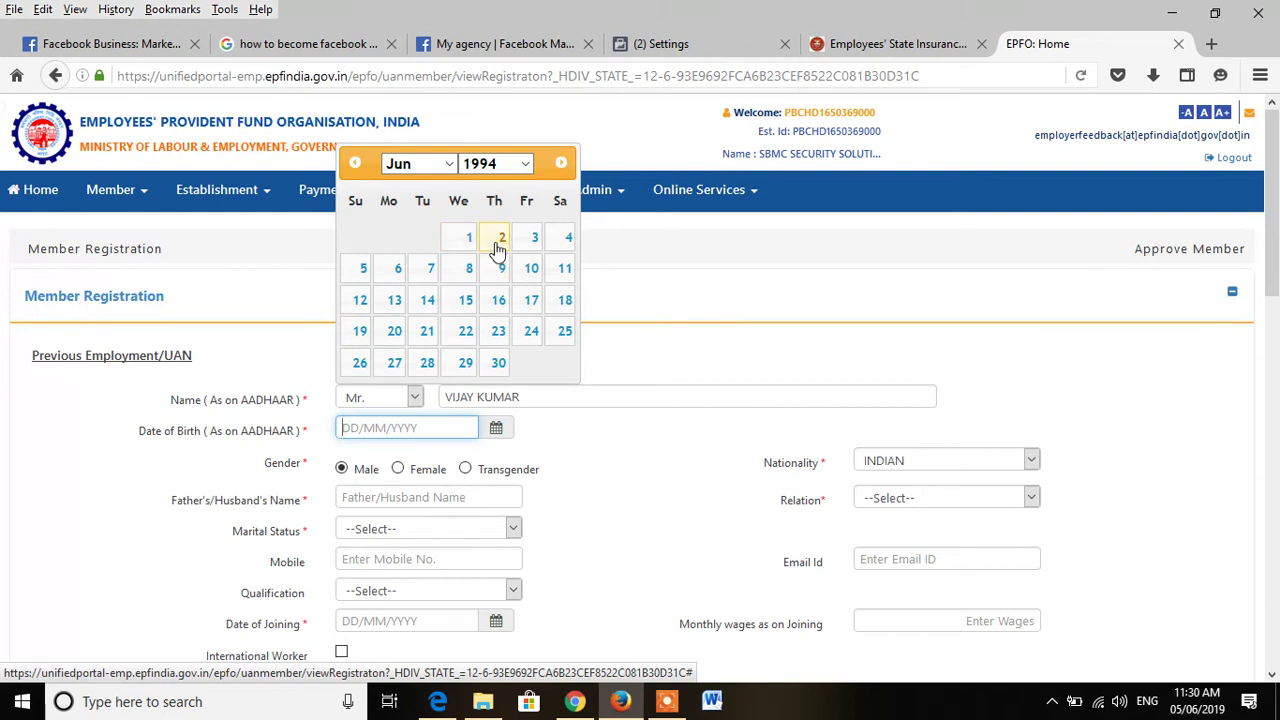
pyautogui.click(418, 163)
pyautogui.click(428, 186)
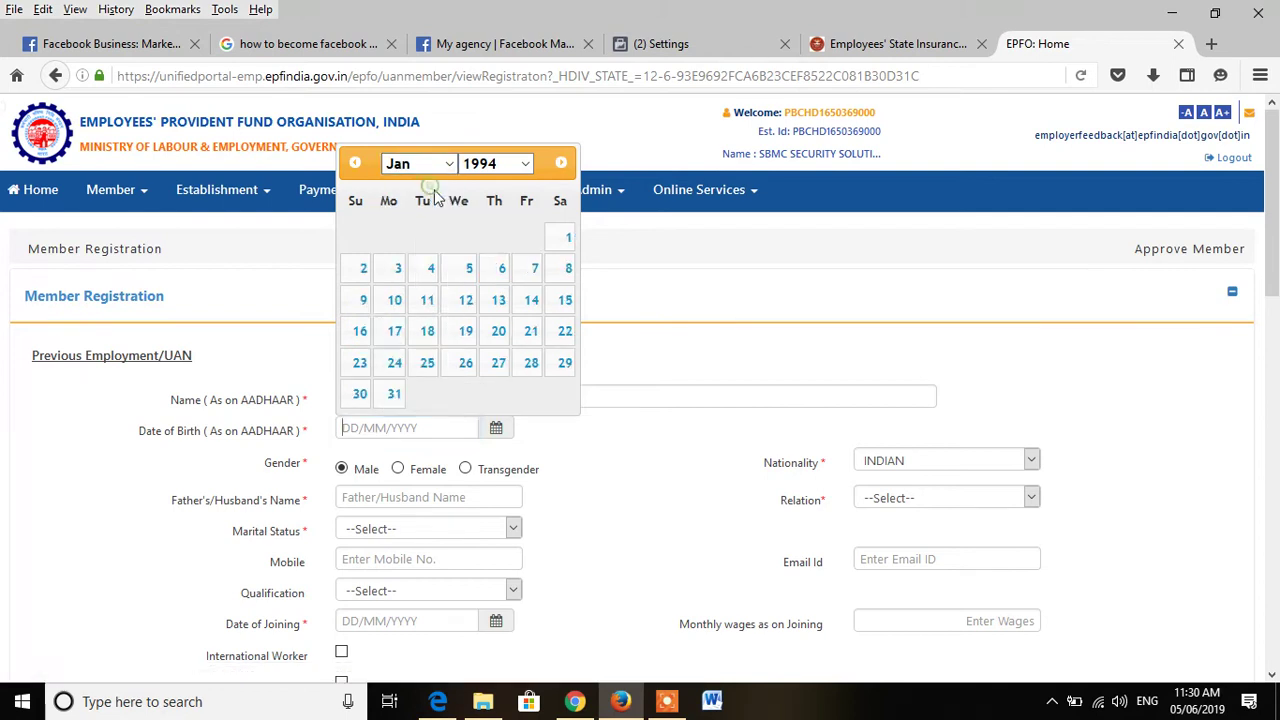
pyautogui.click(388, 272)
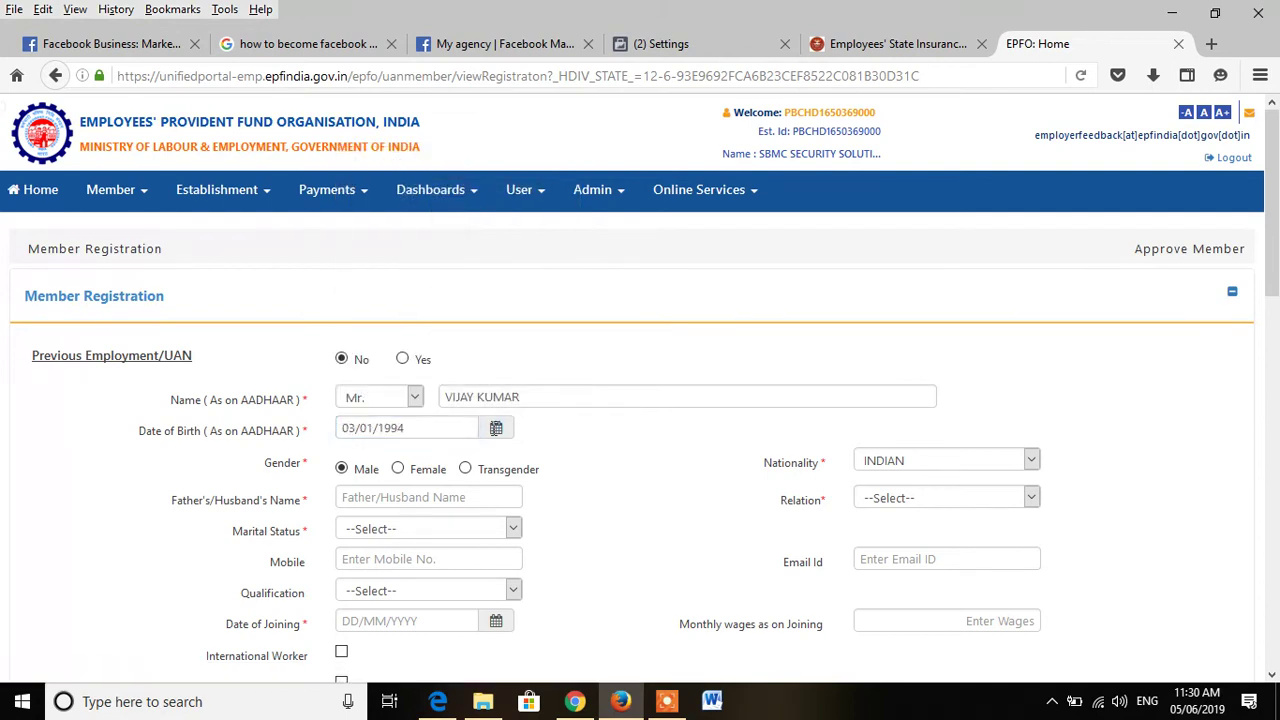
pyautogui.scroll(-2, 599, 470)
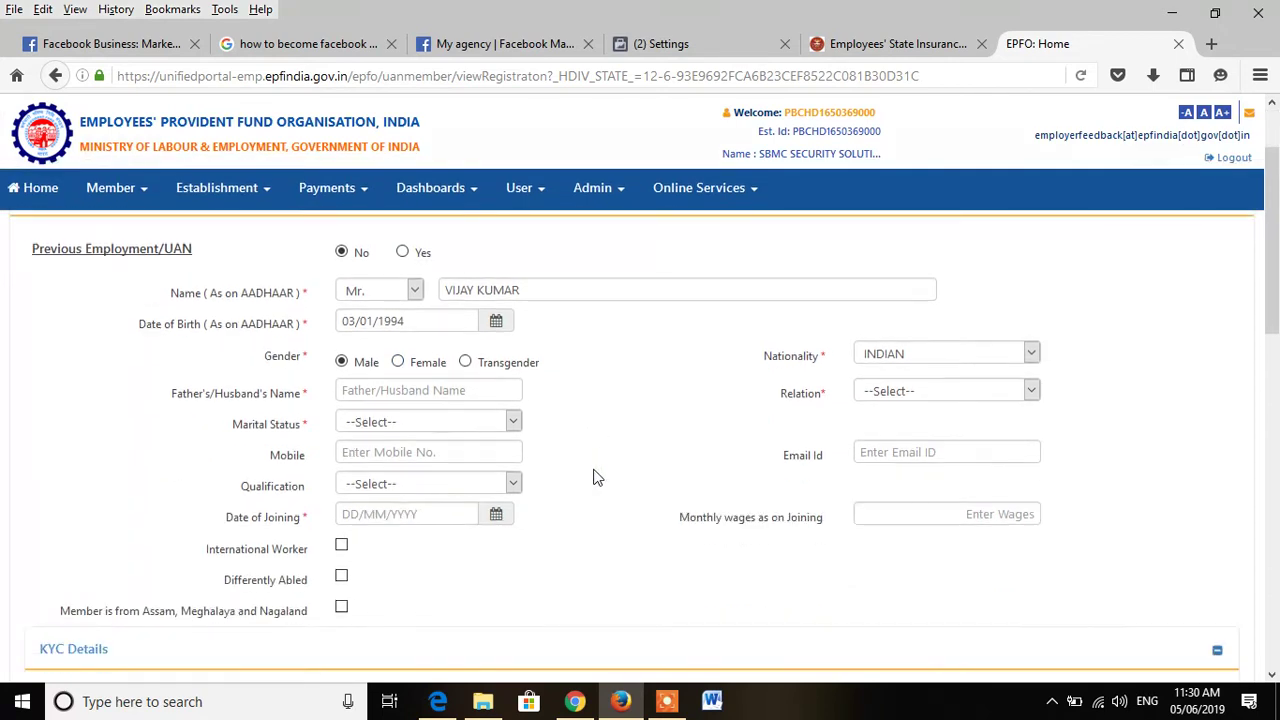
# Step: Enter the father's name, relation Father, marital status UN-MARRIED, and the member's mobile number
pyautogui.click(413, 387)
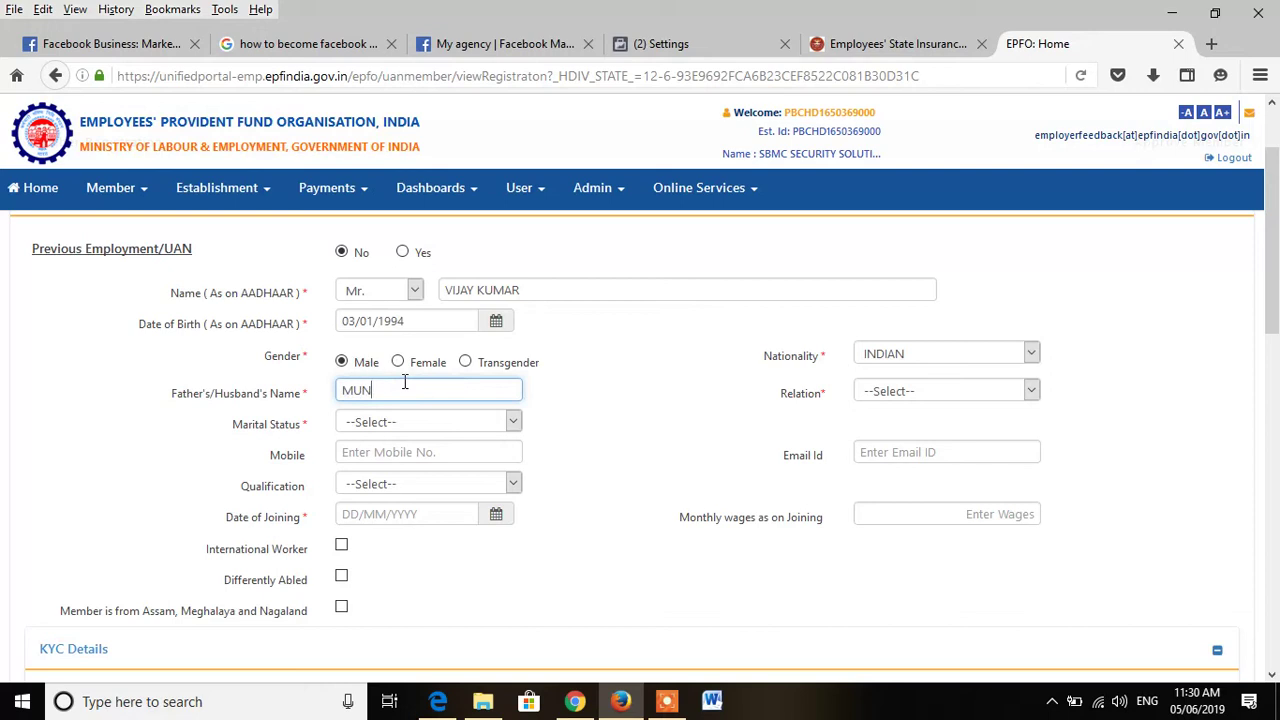
pyautogui.click(903, 390)
pyautogui.click(903, 429)
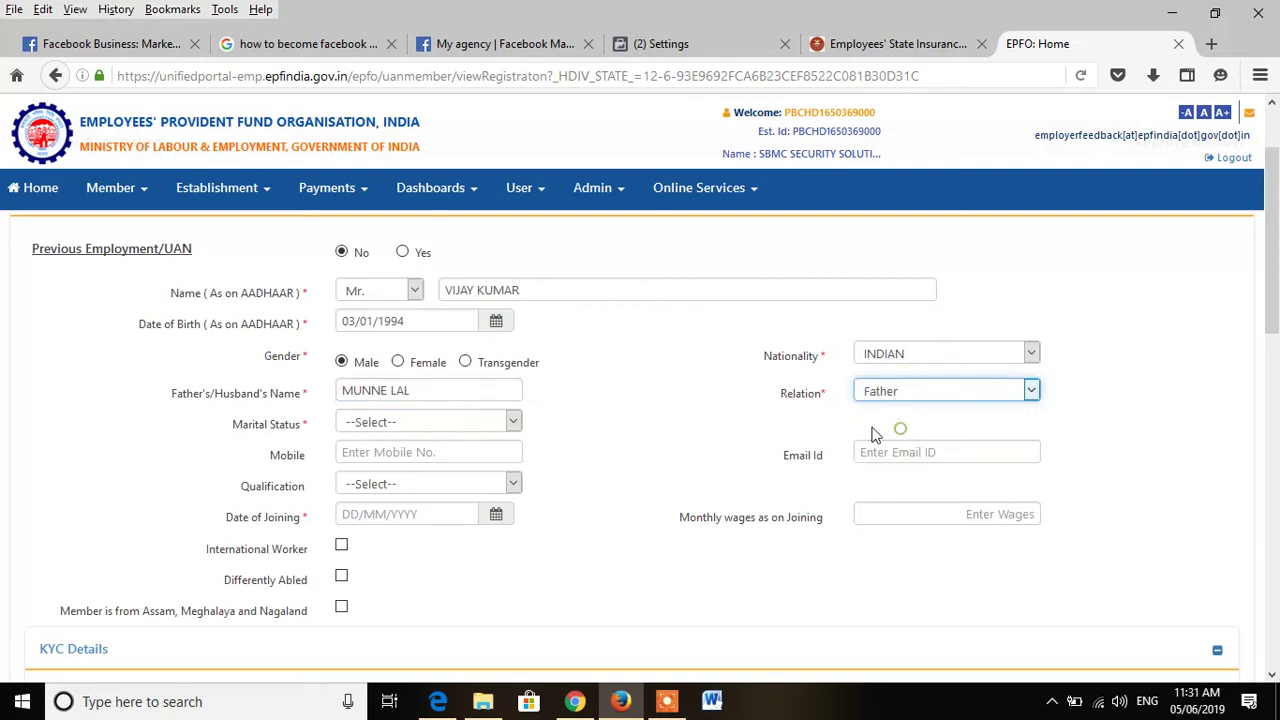
pyautogui.click(374, 422)
pyautogui.click(405, 479)
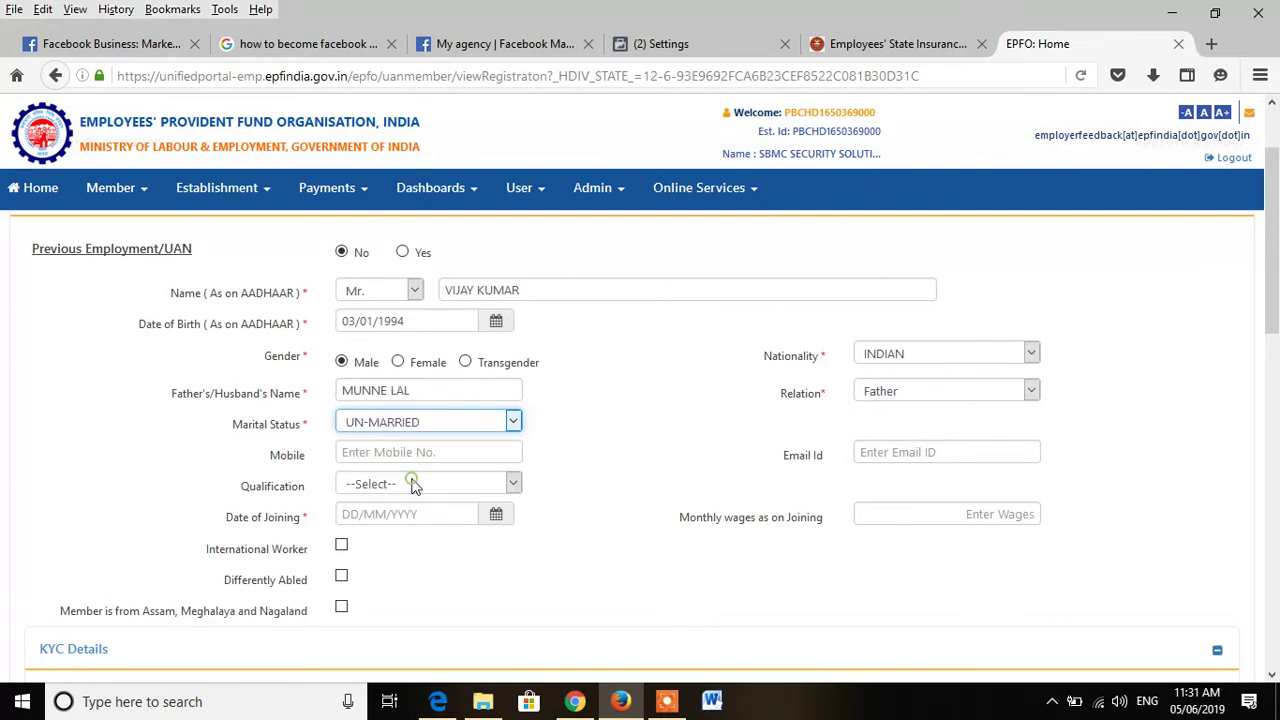
pyautogui.click(387, 452)
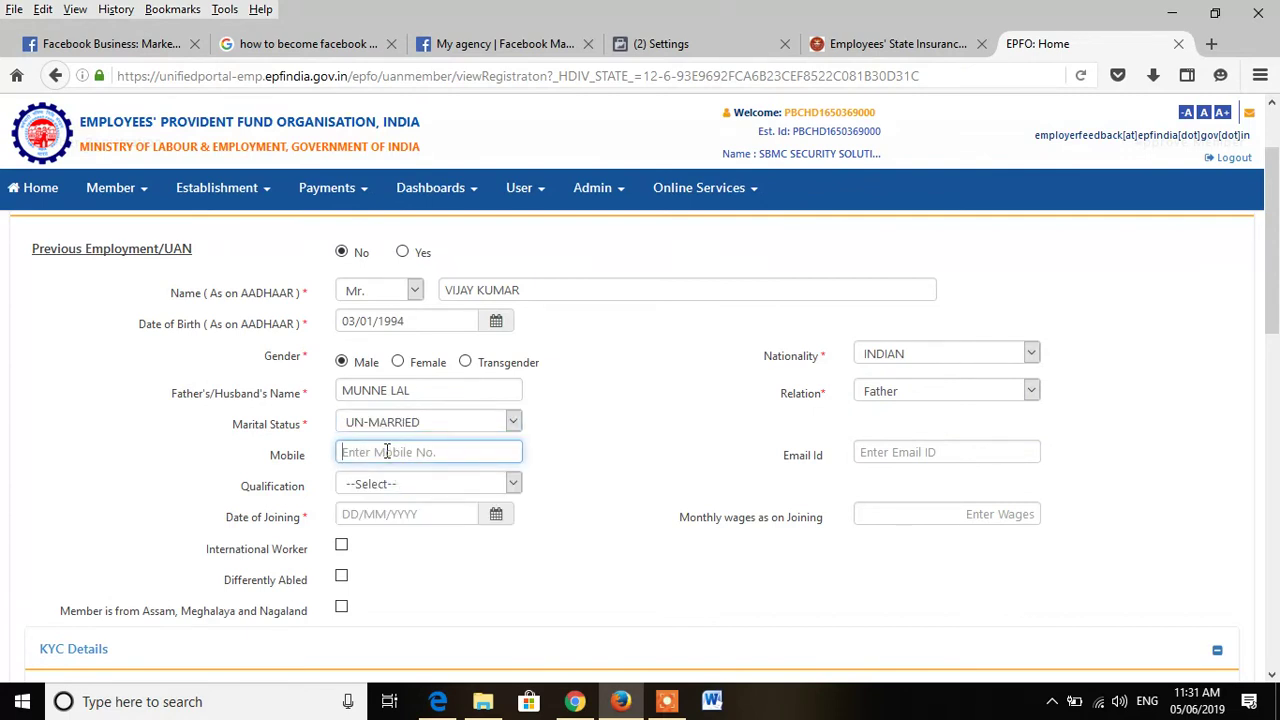
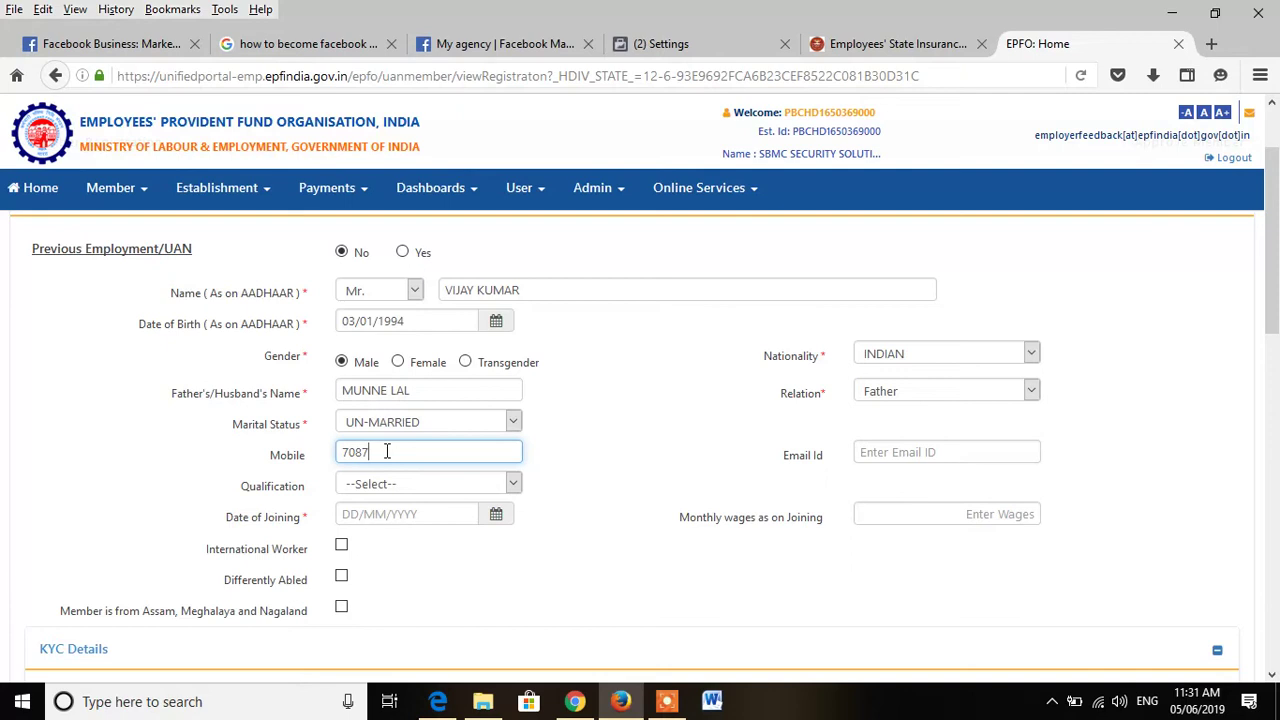
# Step: Set the date of joining to 01/05/2019
pyautogui.click(495, 514)
pyautogui.click(440, 250)
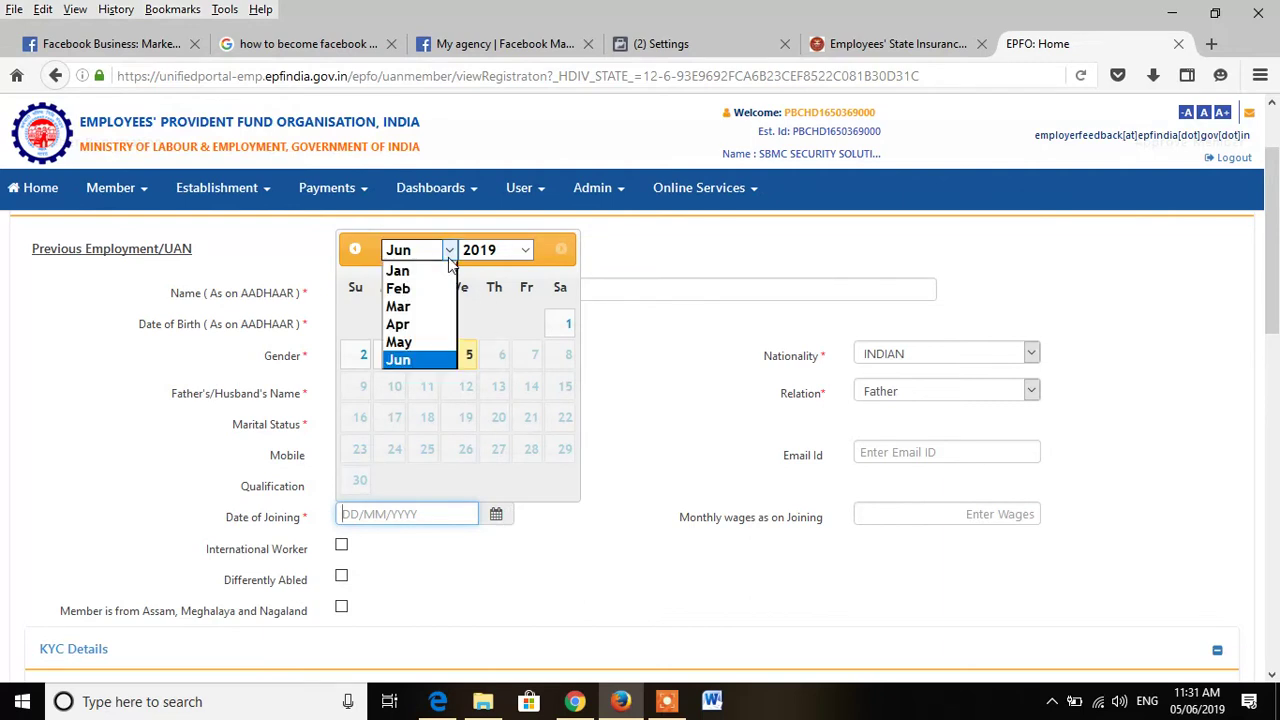
pyautogui.click(437, 340)
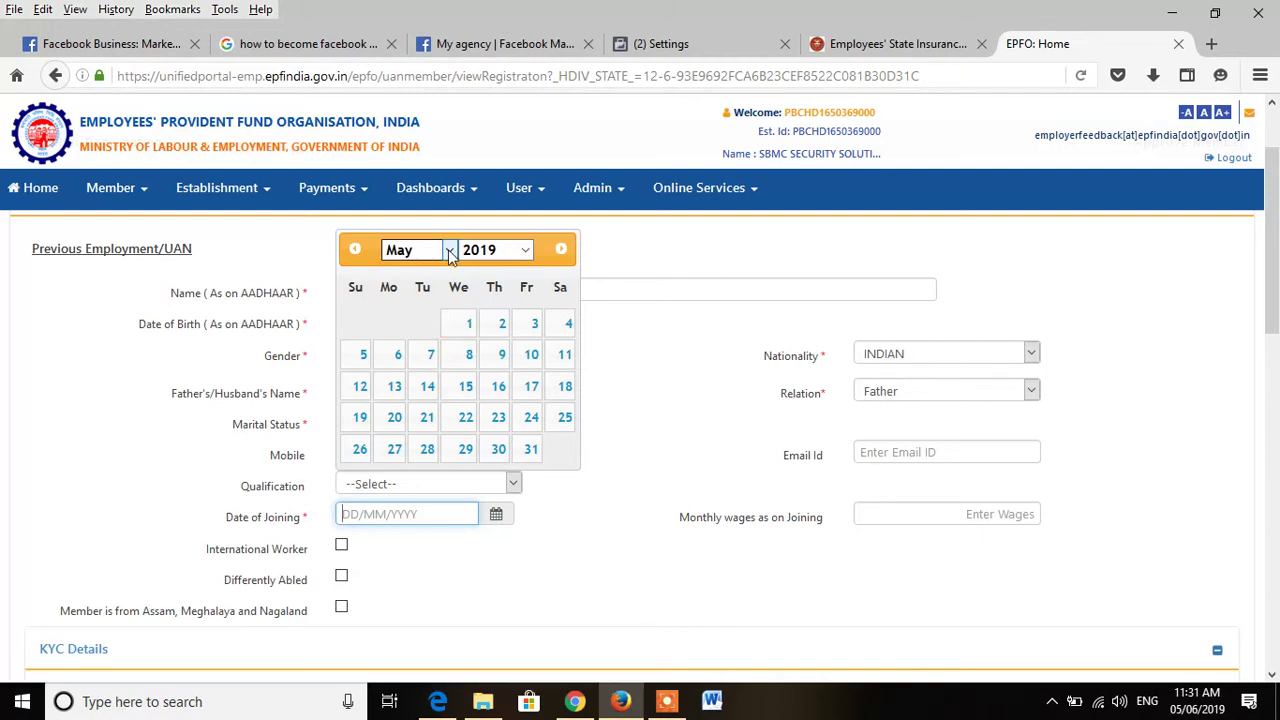
pyautogui.click(466, 324)
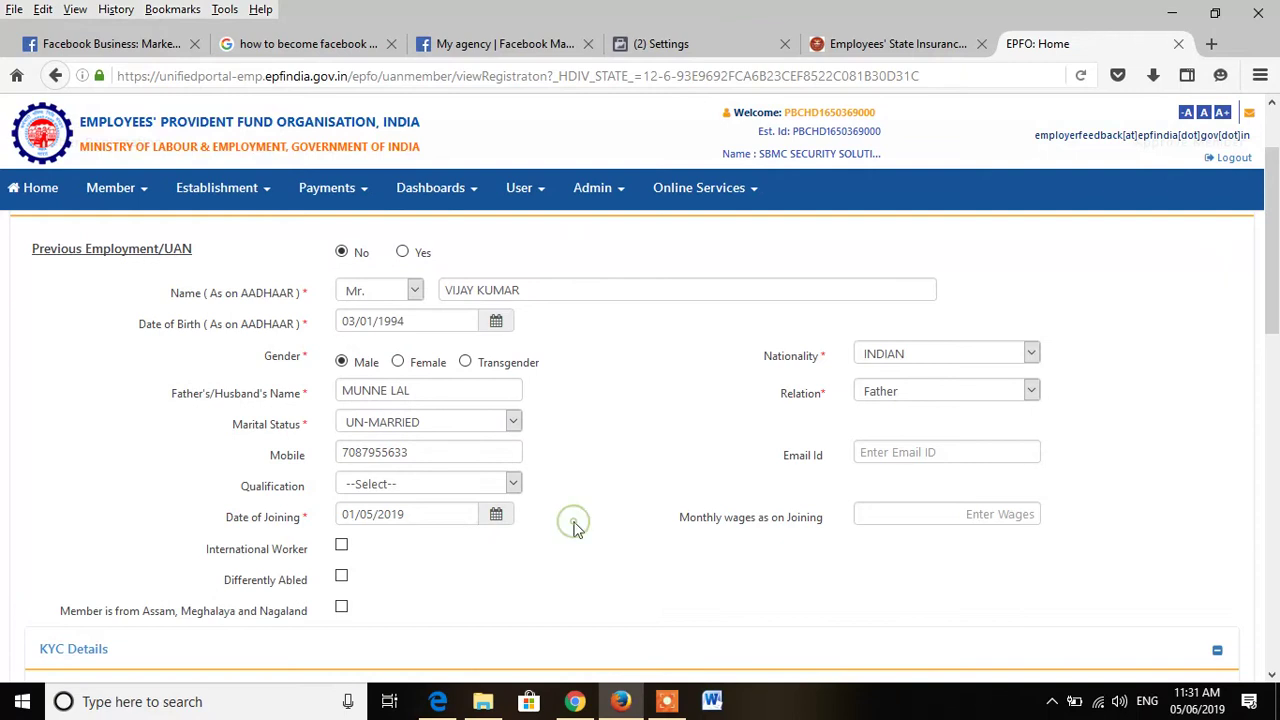
pyautogui.scroll(-2, 575, 527)
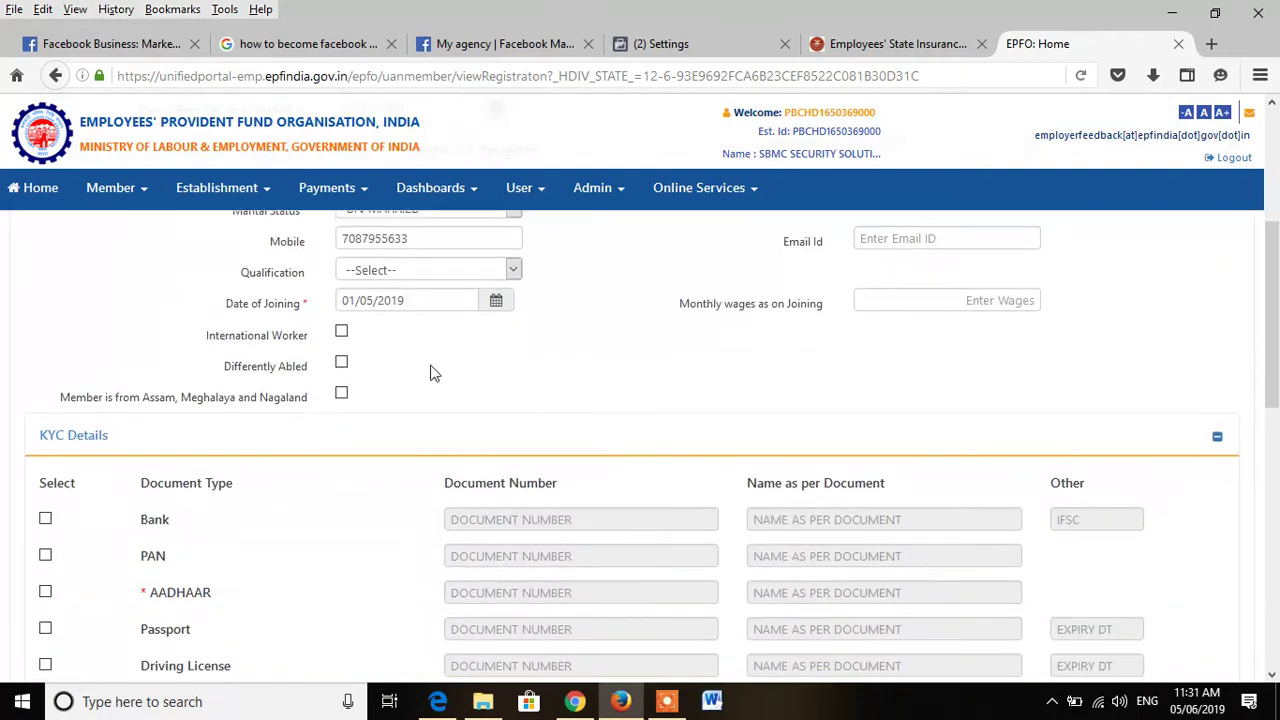
# Step: Mark Aadhaar as a KYC document and enter the Aadhaar number and name as on Aadhaar
pyautogui.scroll(-2, 477, 441)
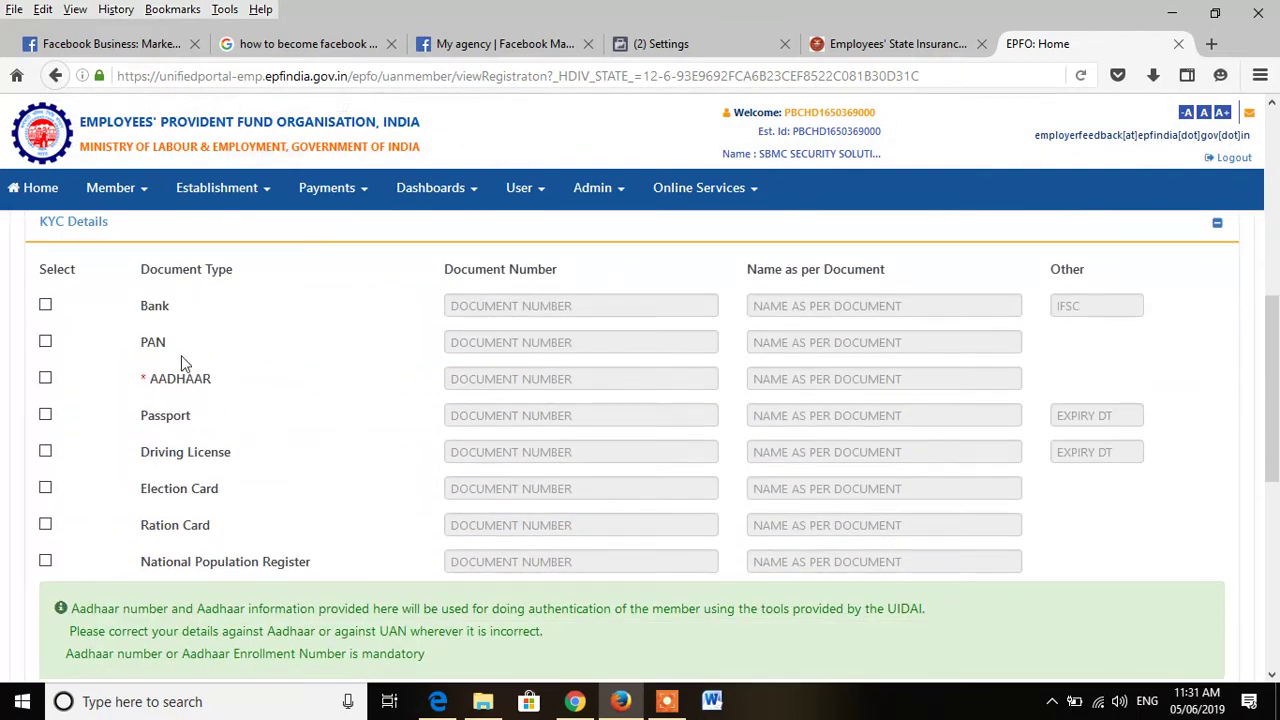
pyautogui.click(45, 378)
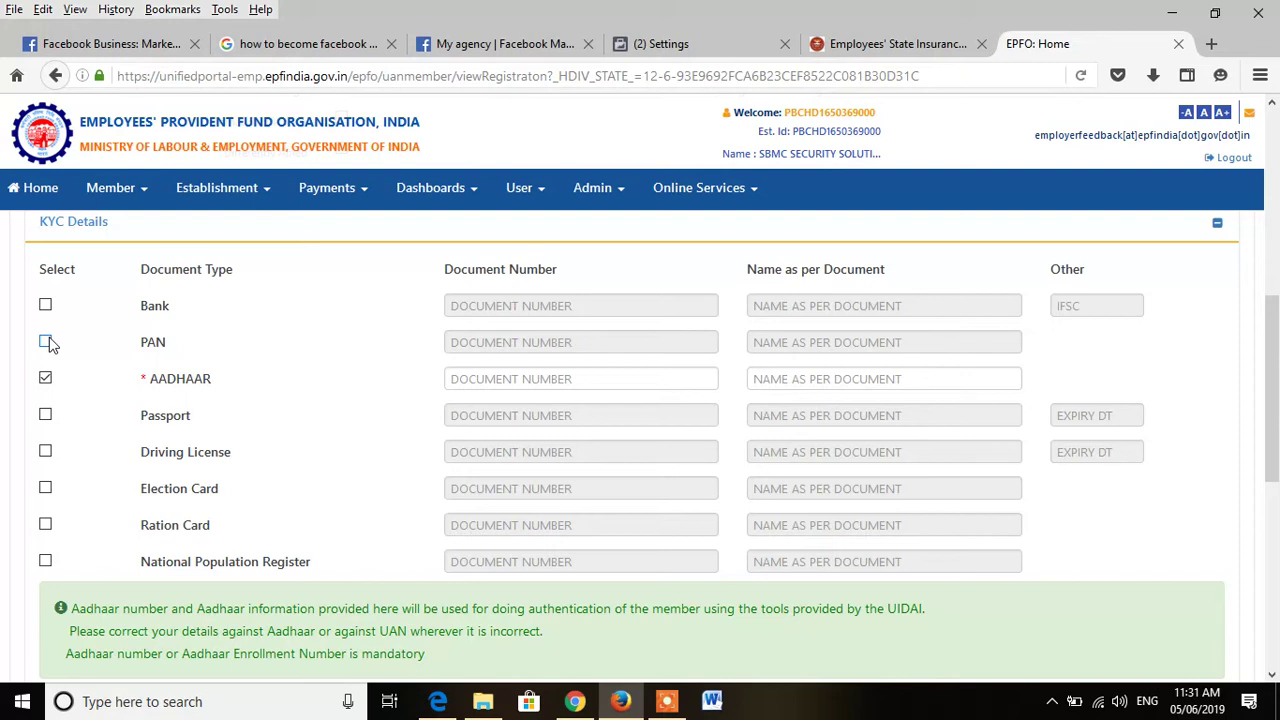
pyautogui.click(499, 378)
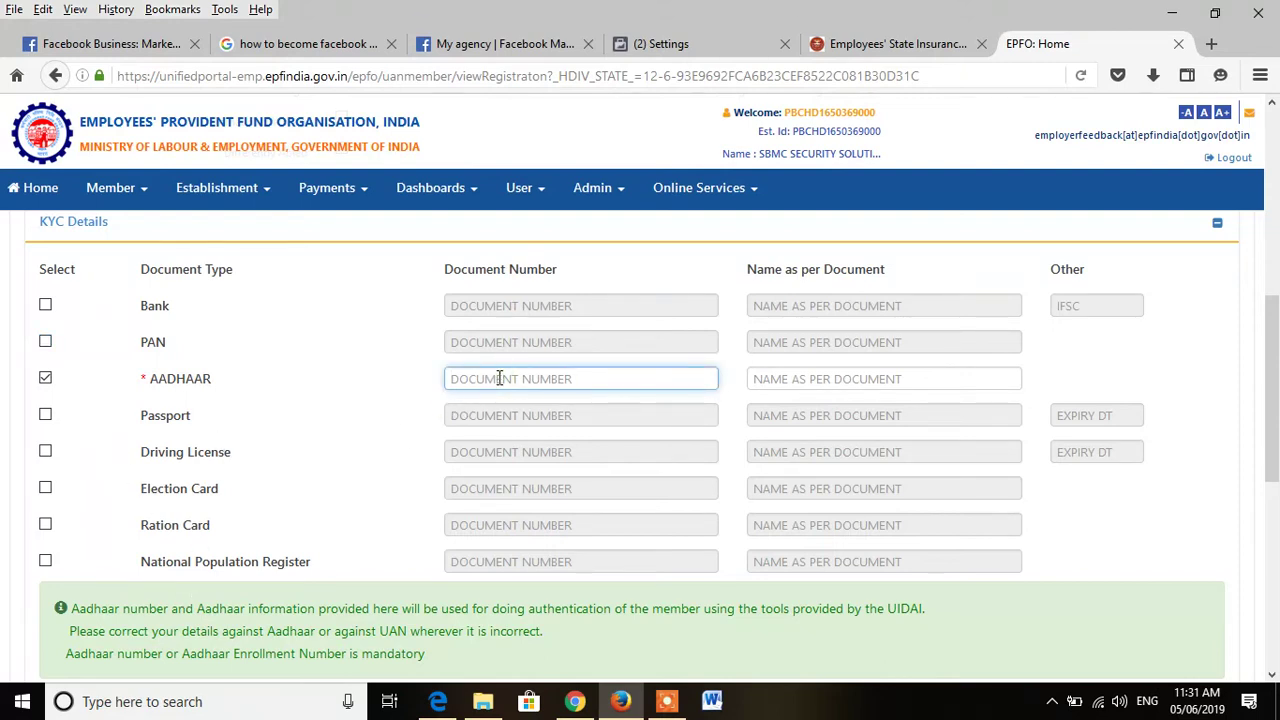
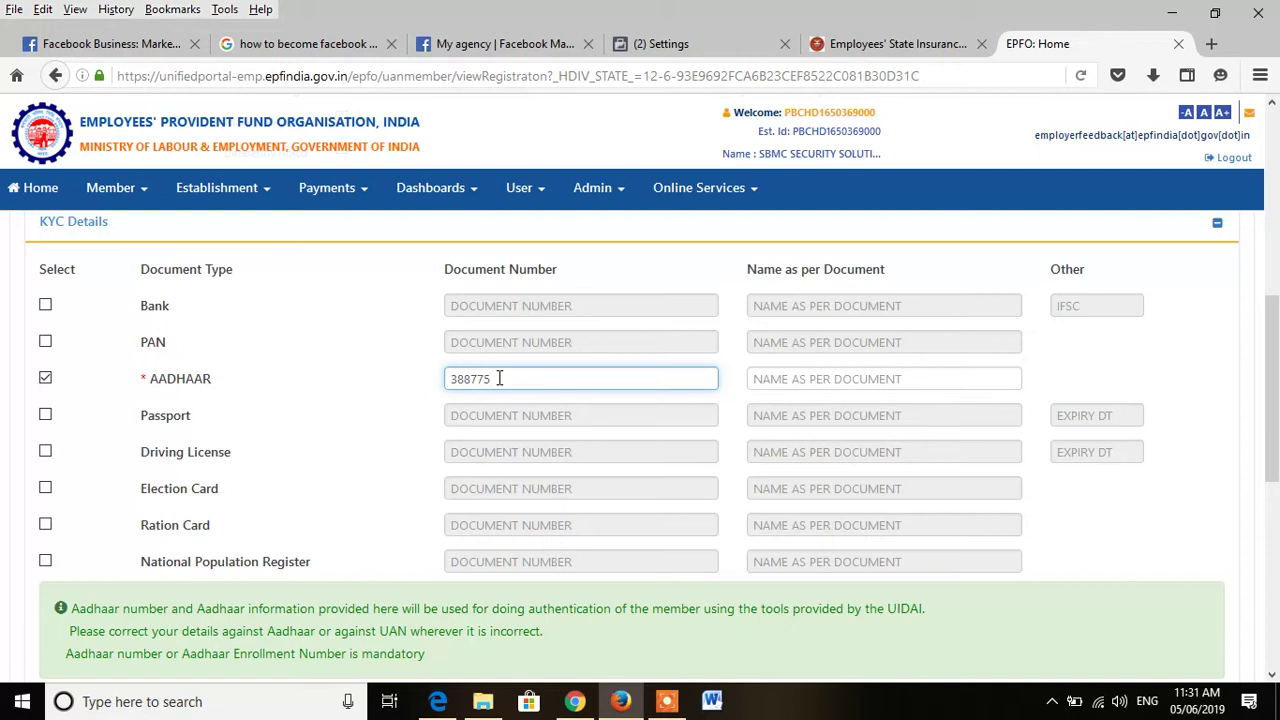
pyautogui.click(842, 378)
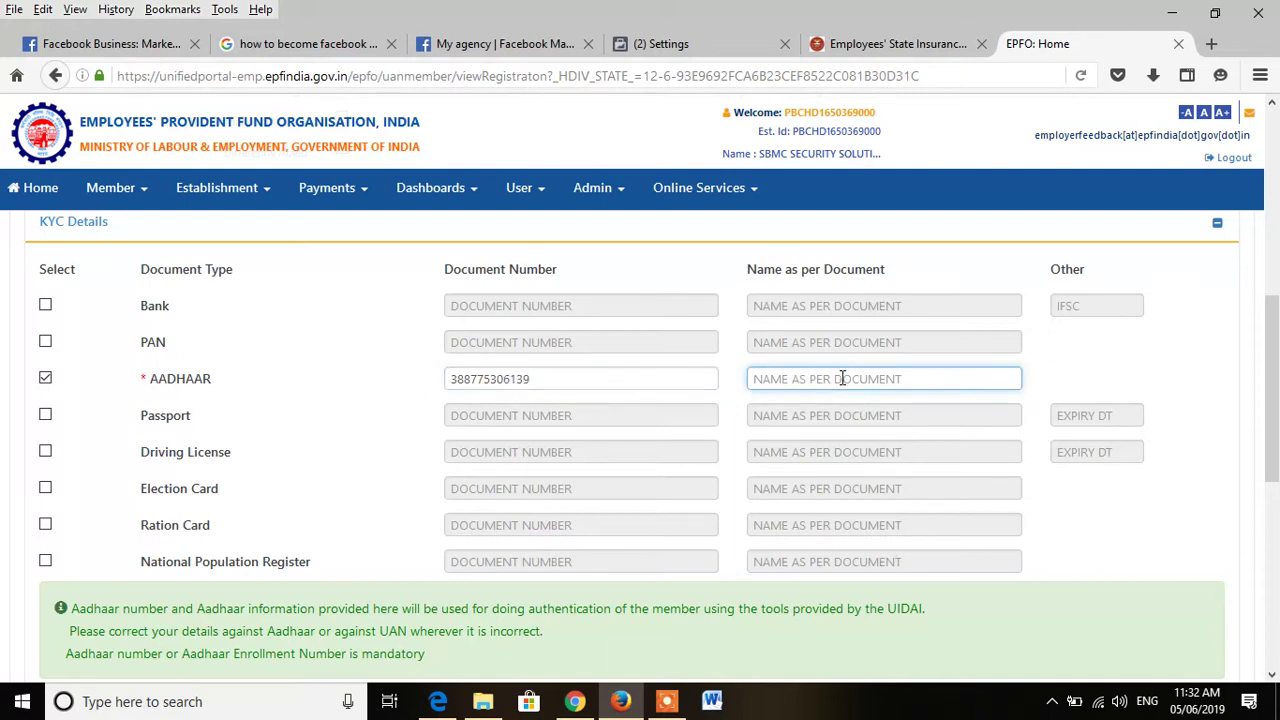
# Step: Save the member record, confirm, and dismiss the 'Member record saved successfully' alert
pyautogui.scroll(-3, 857, 449)
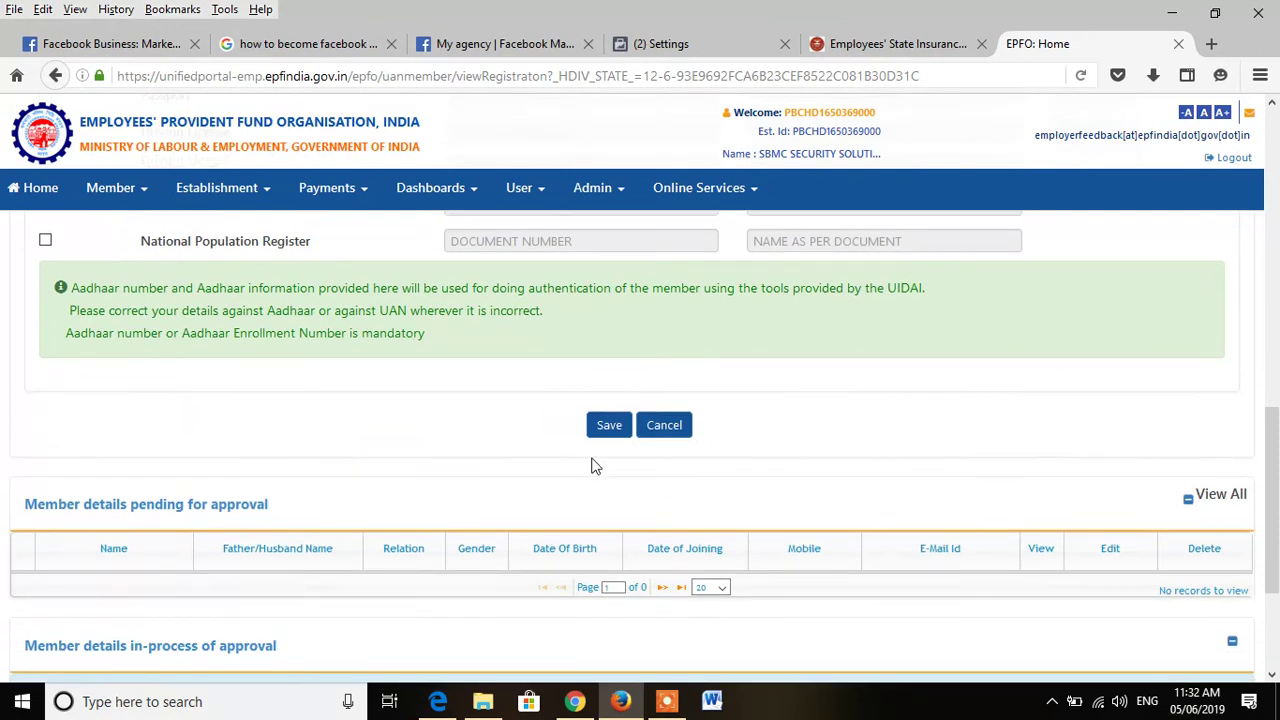
pyautogui.scroll(5, 520, 460)
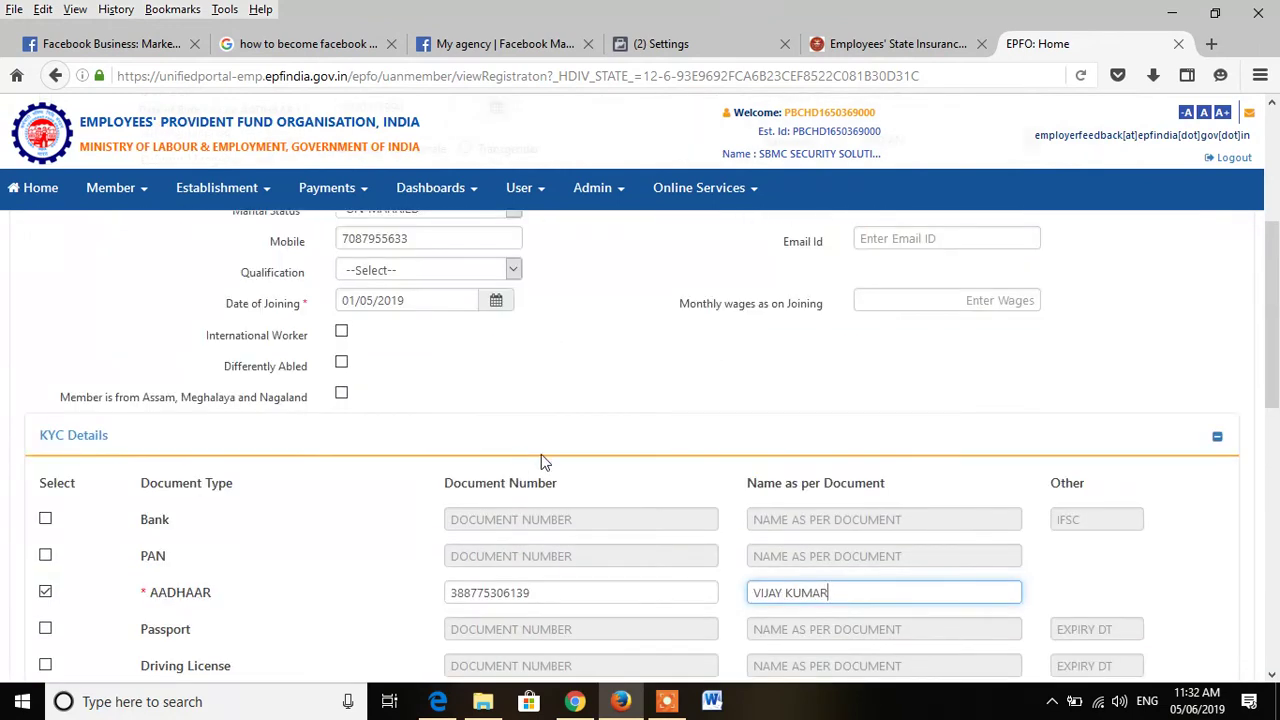
pyautogui.scroll(-5, 543, 457)
pyautogui.click(610, 425)
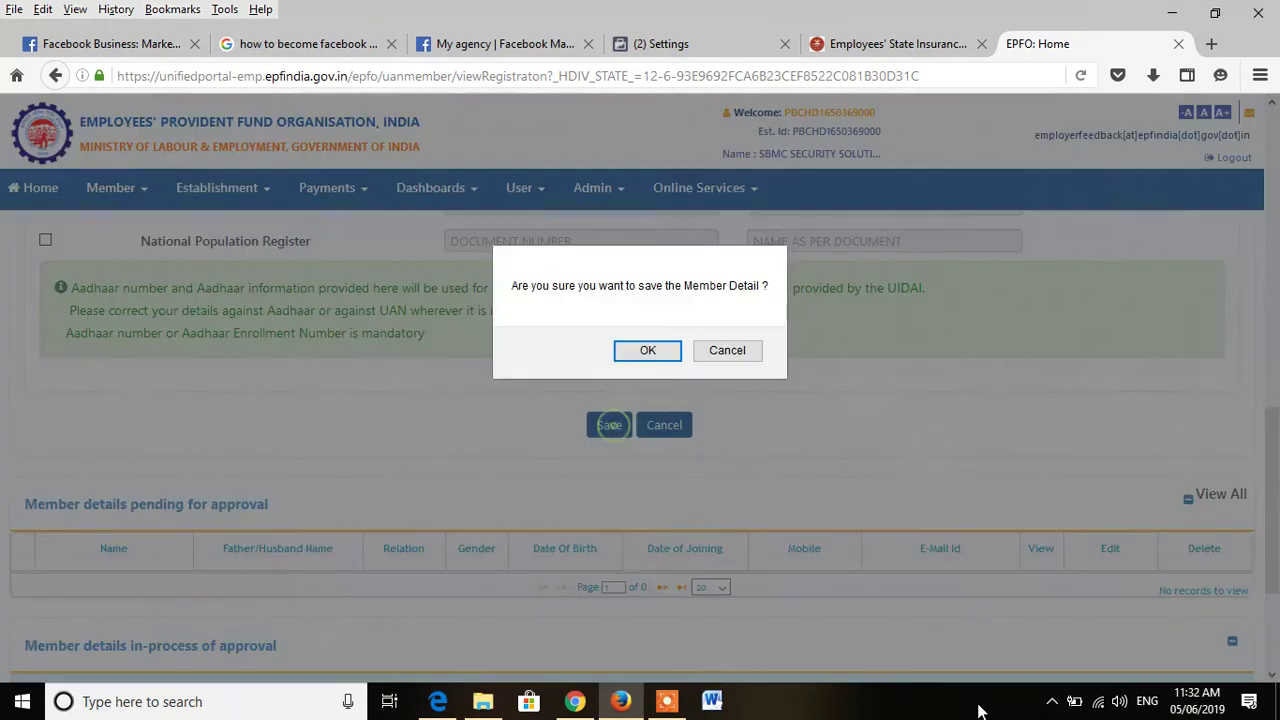
pyautogui.click(649, 353)
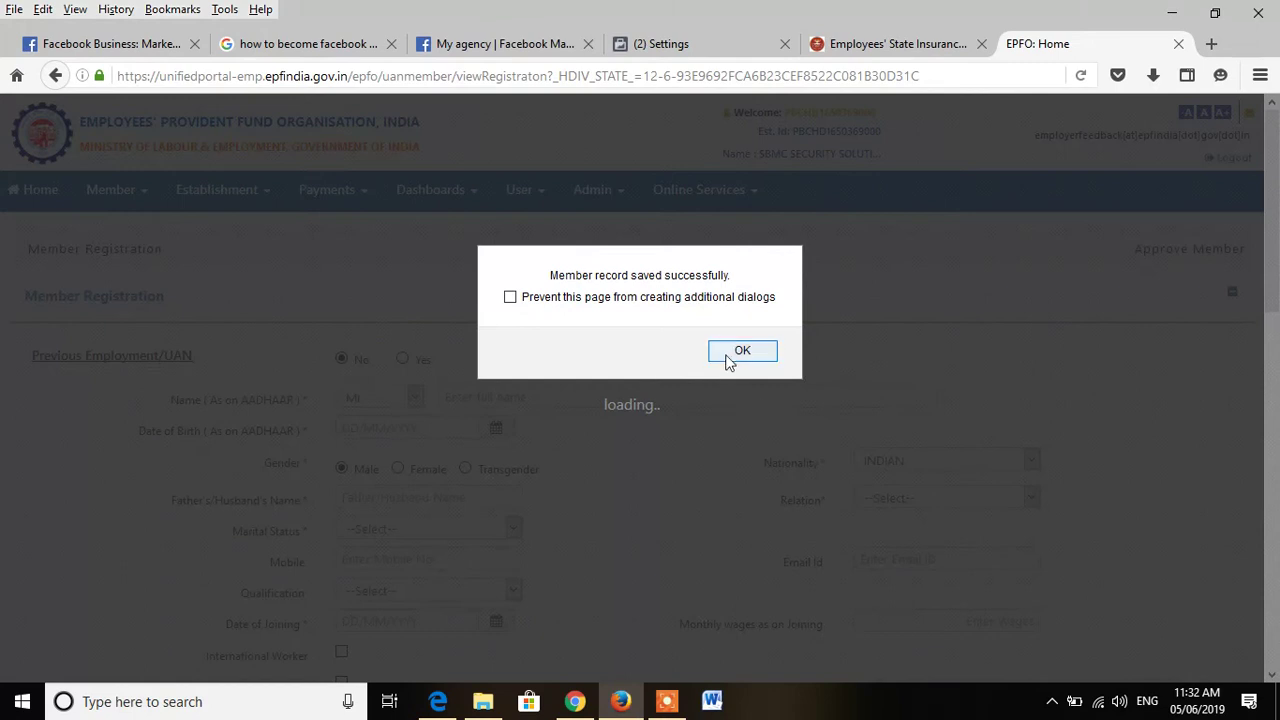
pyautogui.click(731, 355)
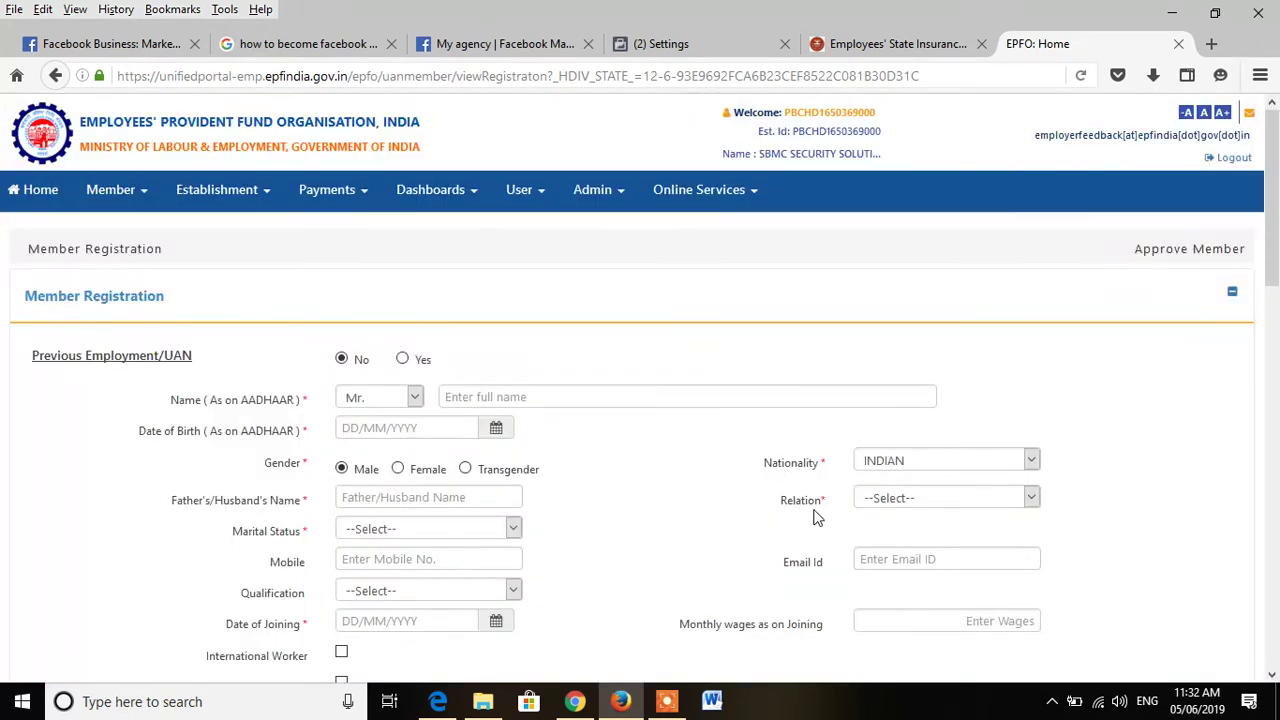
pyautogui.click(136, 192)
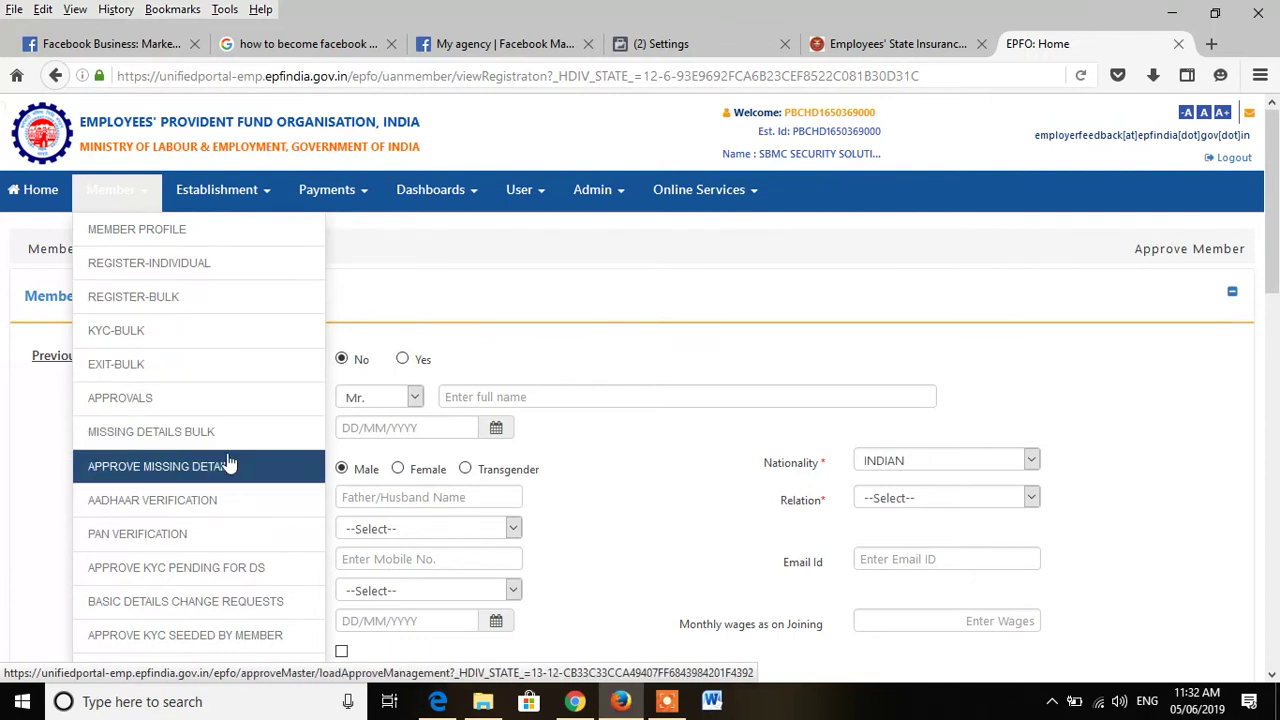
# Step: Open Member Approvals and try viewing the pending registration PDF, which opens blank
pyautogui.click(188, 400)
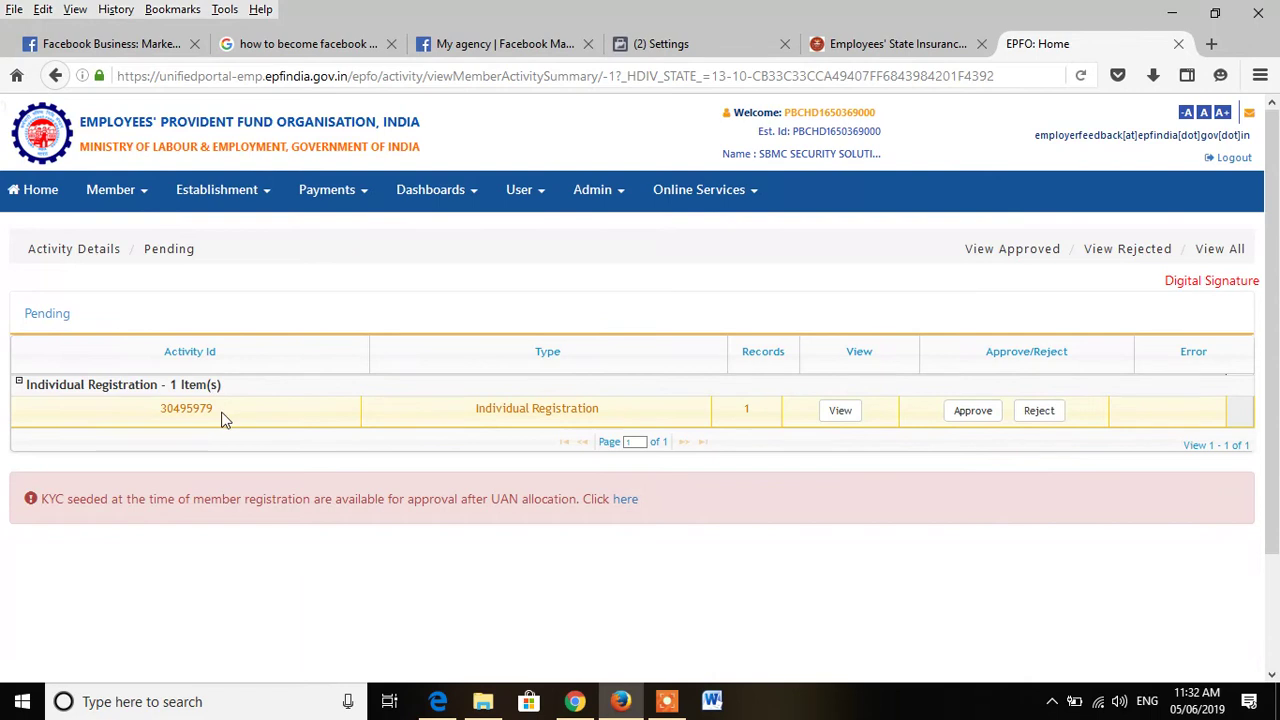
pyautogui.click(838, 414)
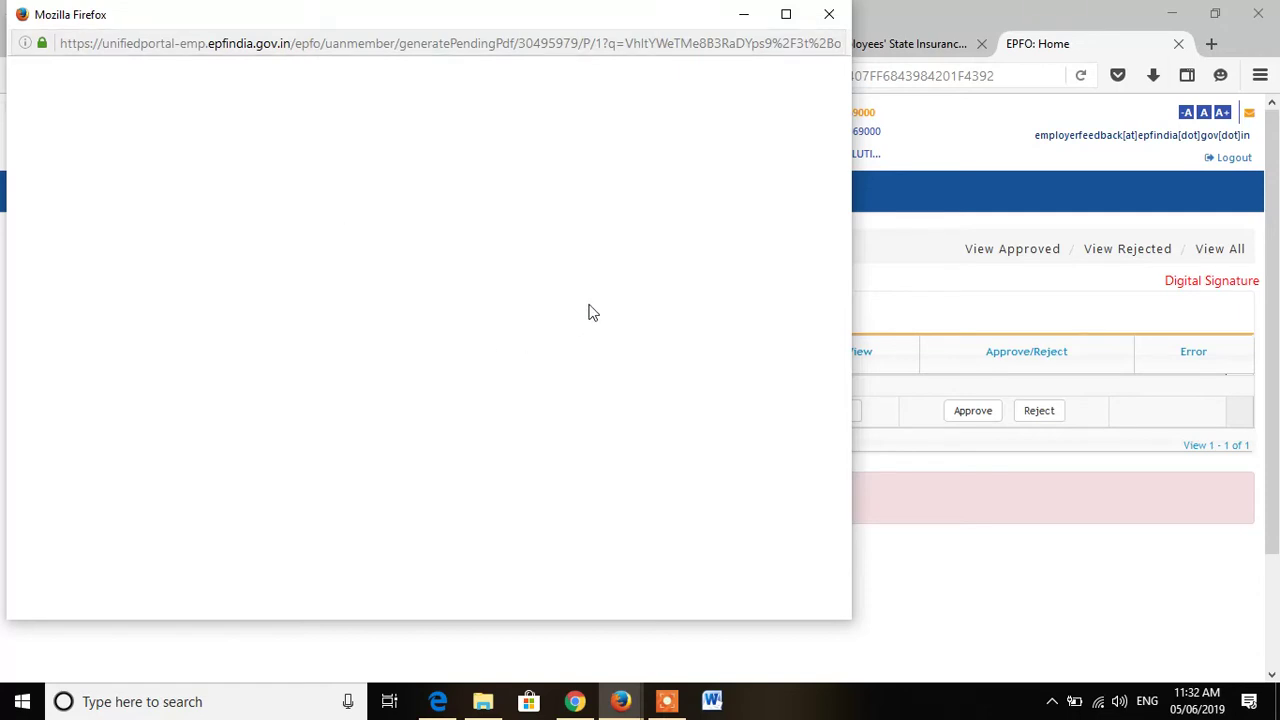
pyautogui.click(829, 14)
pyautogui.click(841, 412)
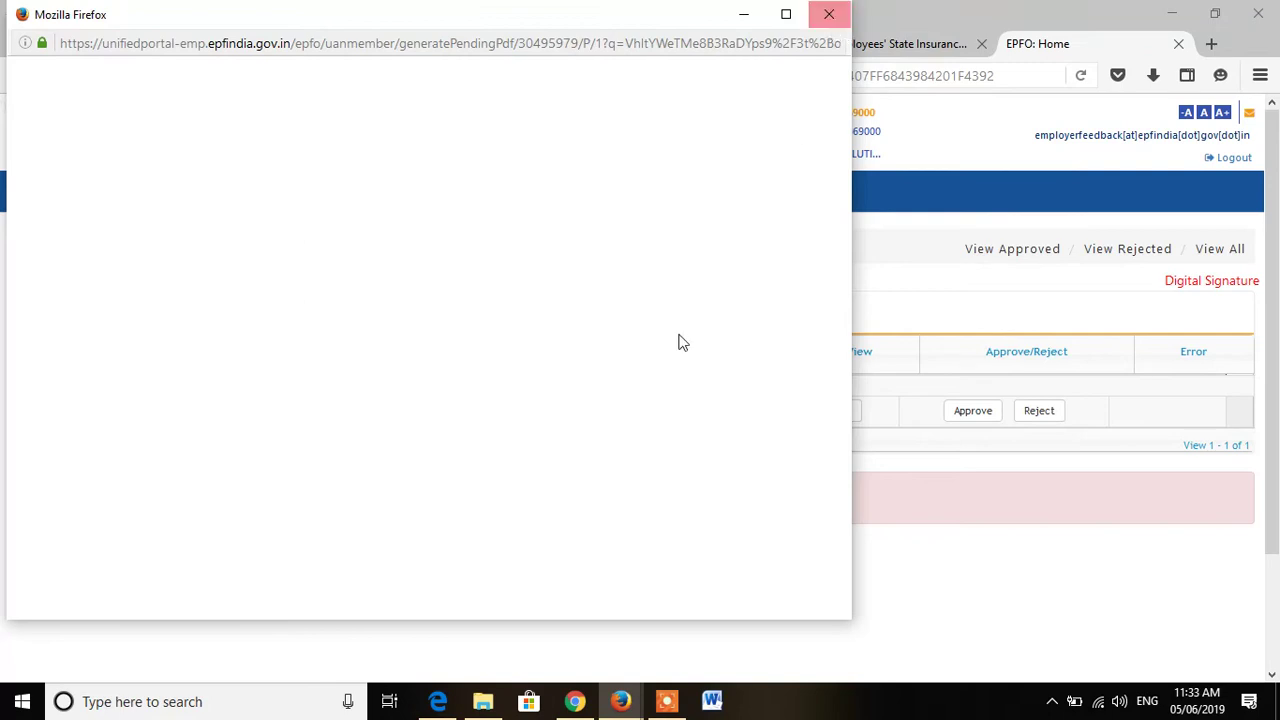
pyautogui.click(1035, 584)
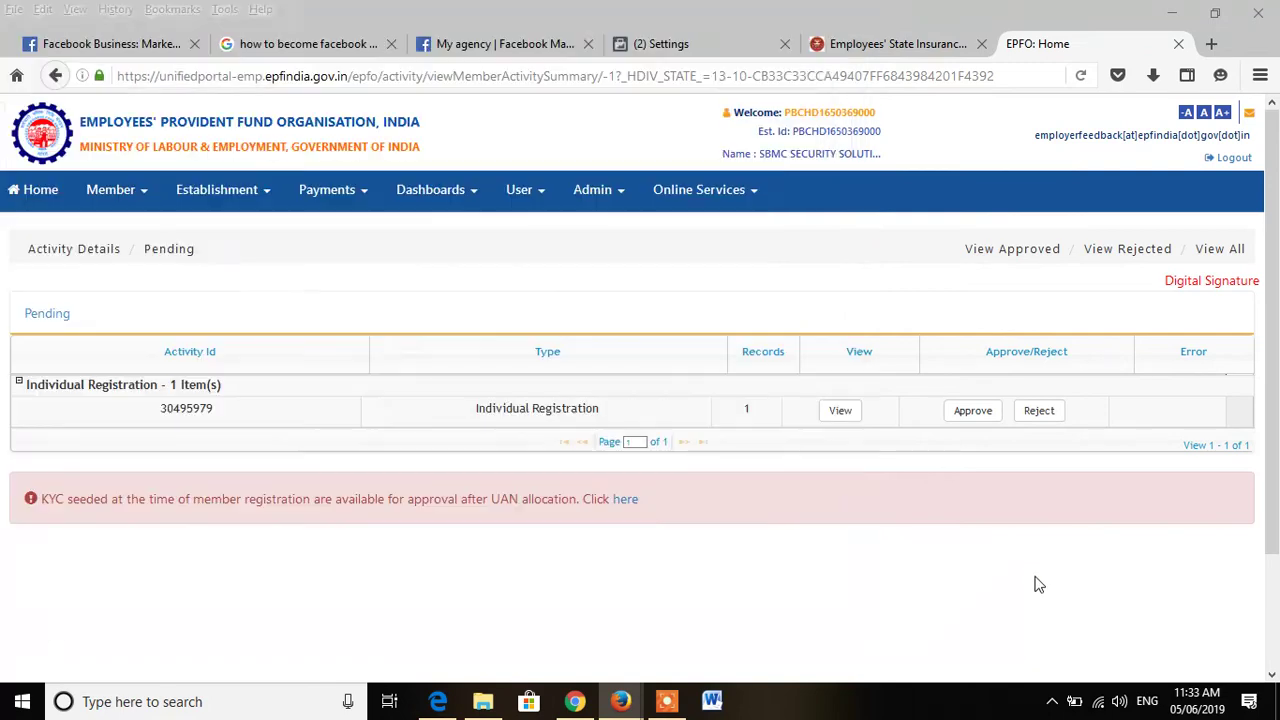
# Step: Copy the pending registration's Activity Id and approve the registration
pyautogui.rightClick(194, 421)
pyautogui.click(228, 425)
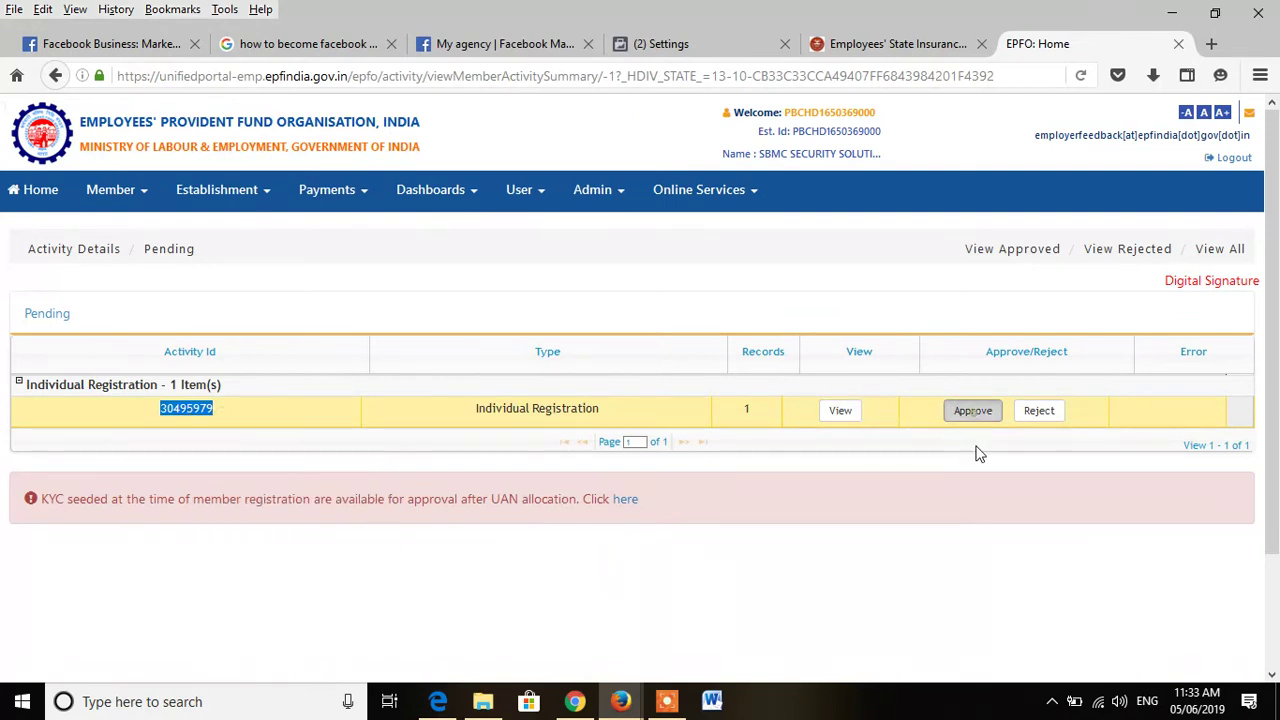
pyautogui.click(607, 351)
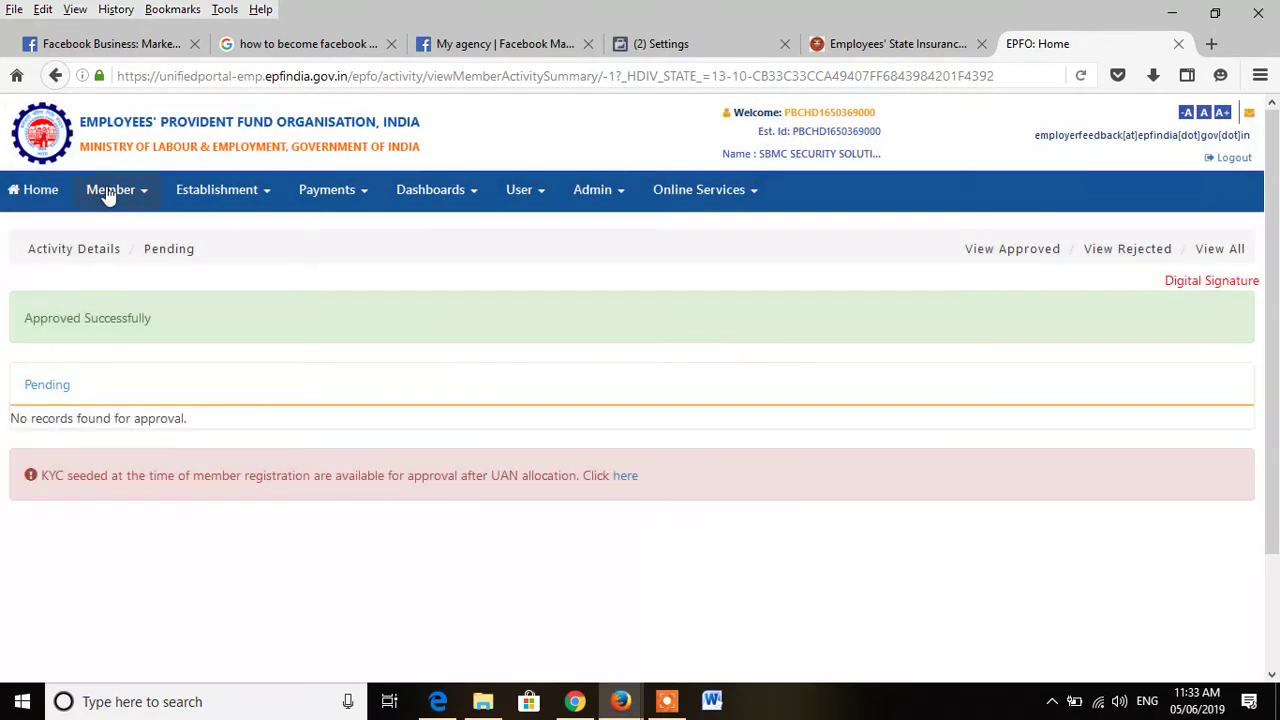
pyautogui.click(110, 192)
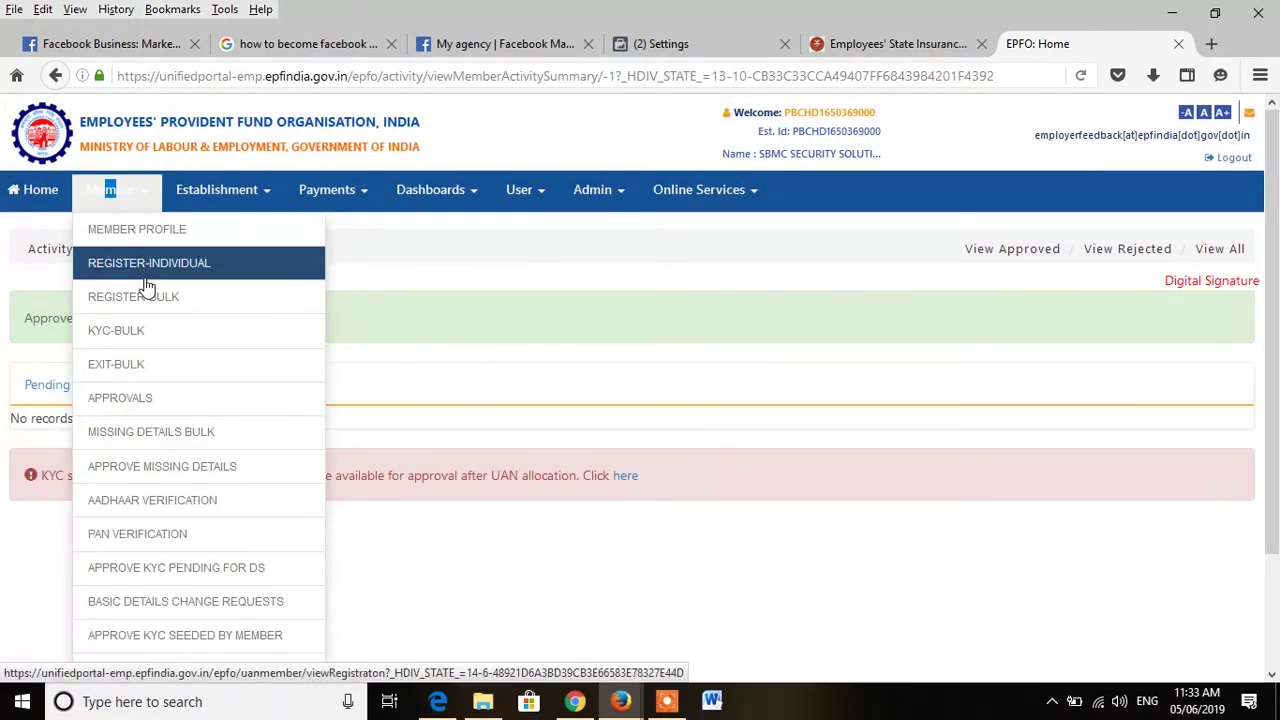
# Step: Search Member Profile with the copied ID pasted as UAN, getting 'Member details not found'
pyautogui.click(147, 229)
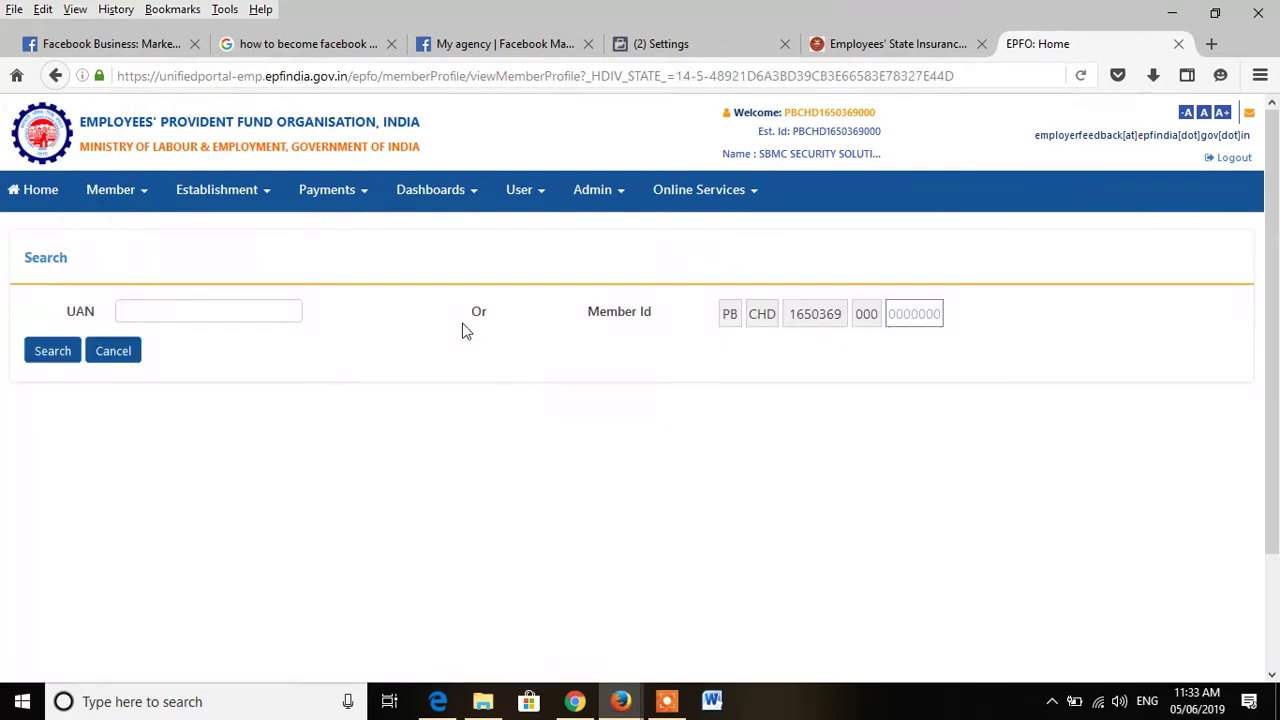
pyautogui.click(222, 311)
pyautogui.hotkey('ctrl', 'v')
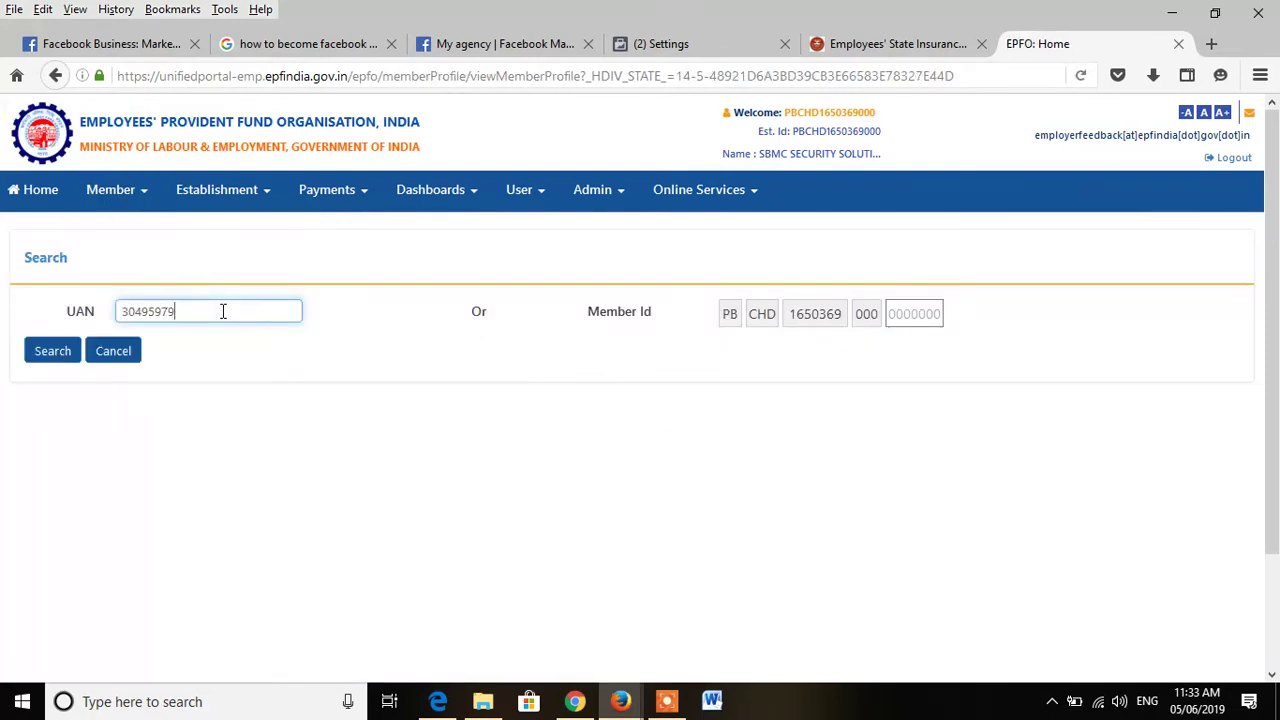
pyautogui.click(54, 351)
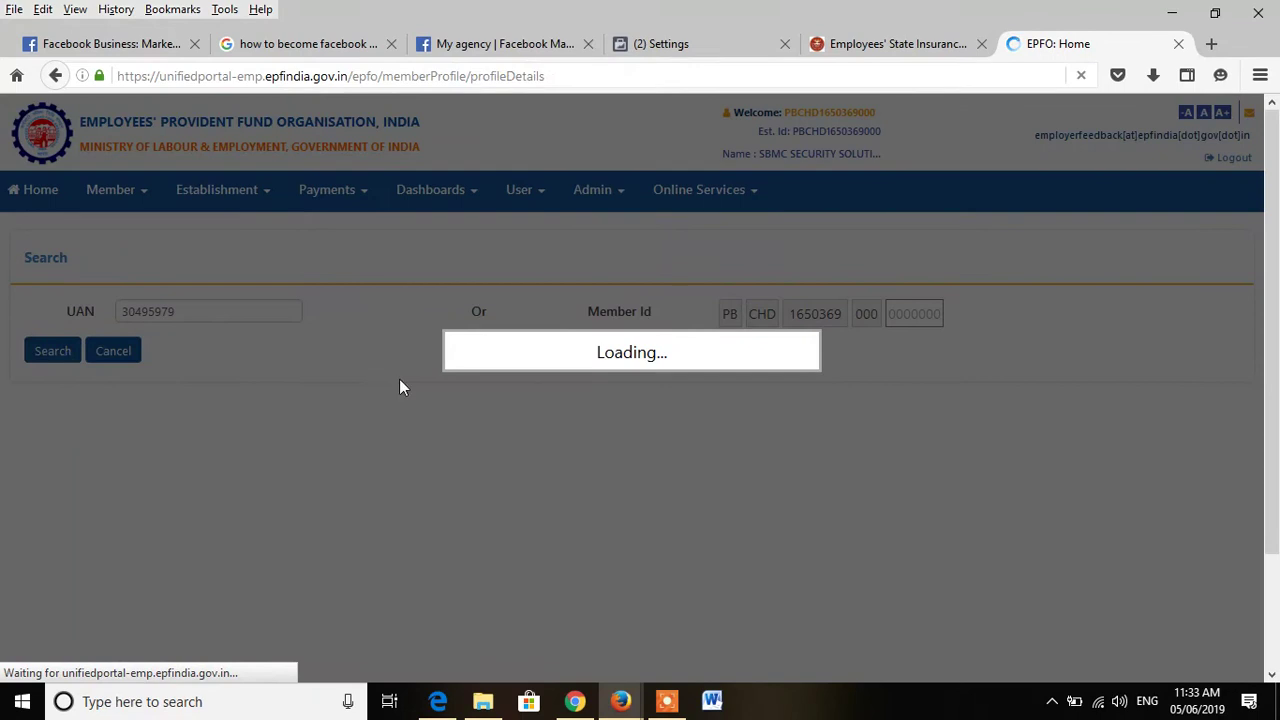
pyautogui.moveTo(214, 307); pyautogui.dragTo(68, 307)
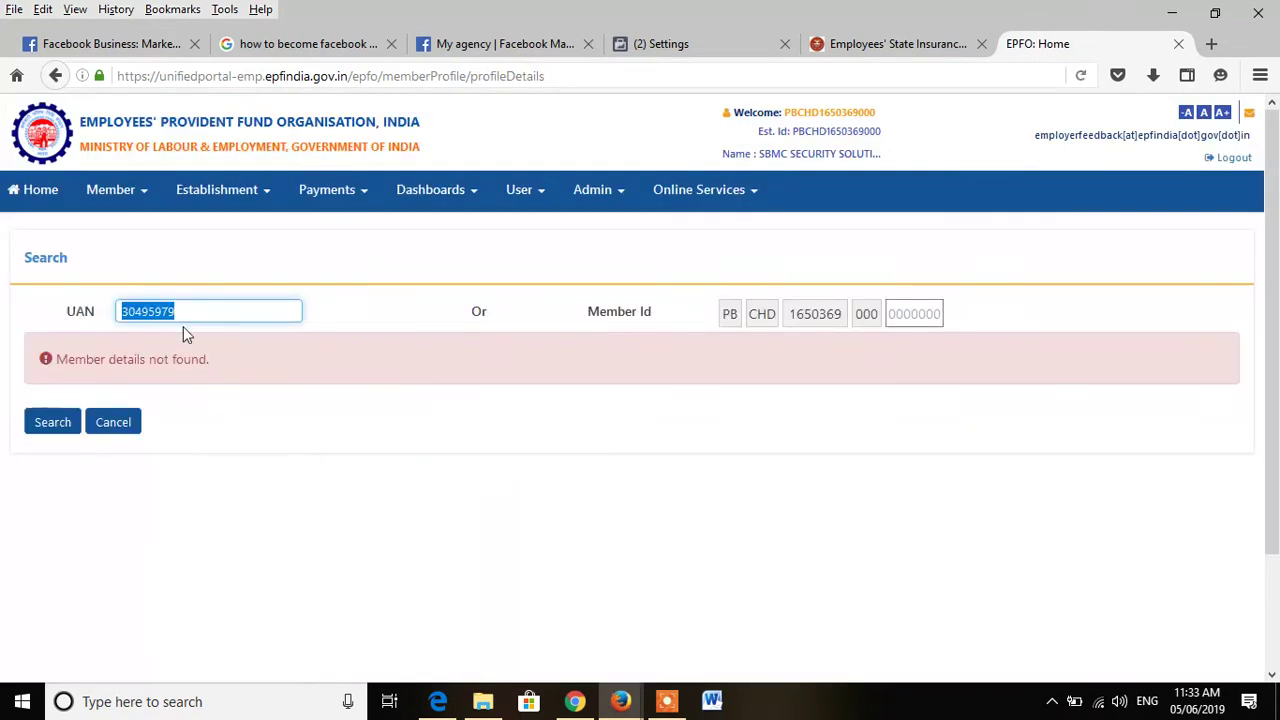
pyautogui.click(107, 200)
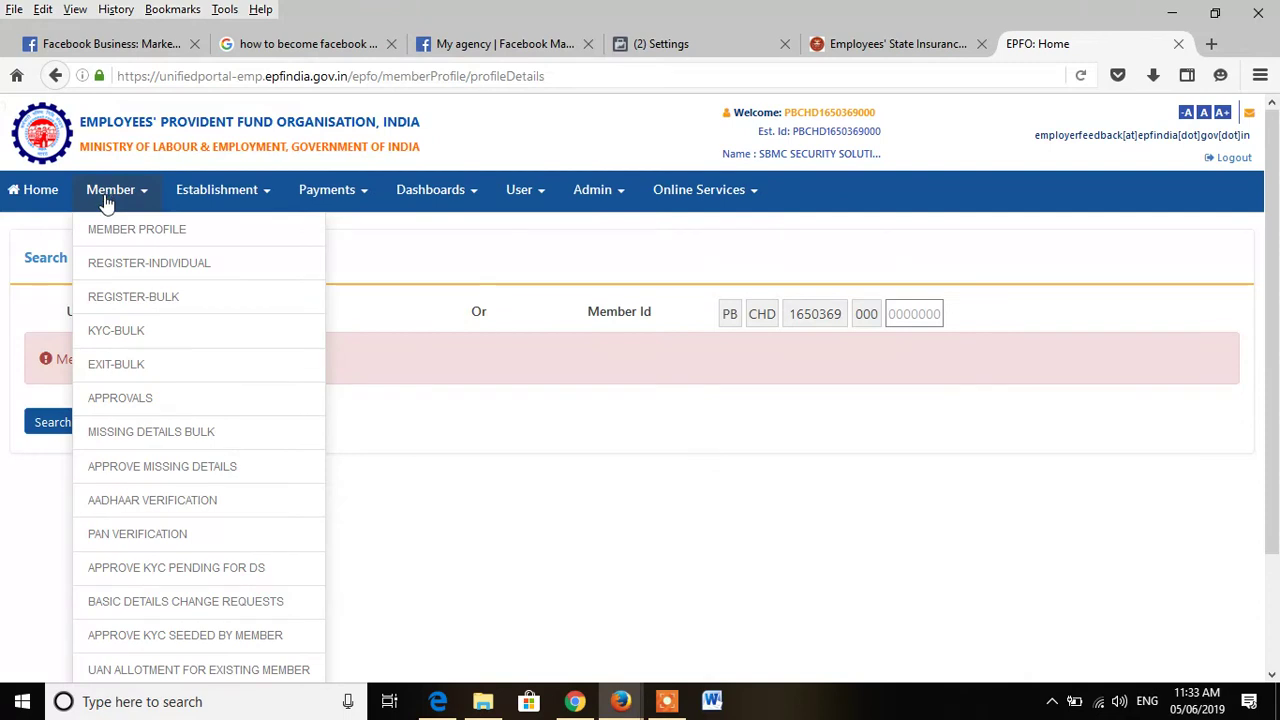
# Step: Open Approve KYC Pending for DS and view the pending registration's KYC record as PDF
pyautogui.click(150, 402)
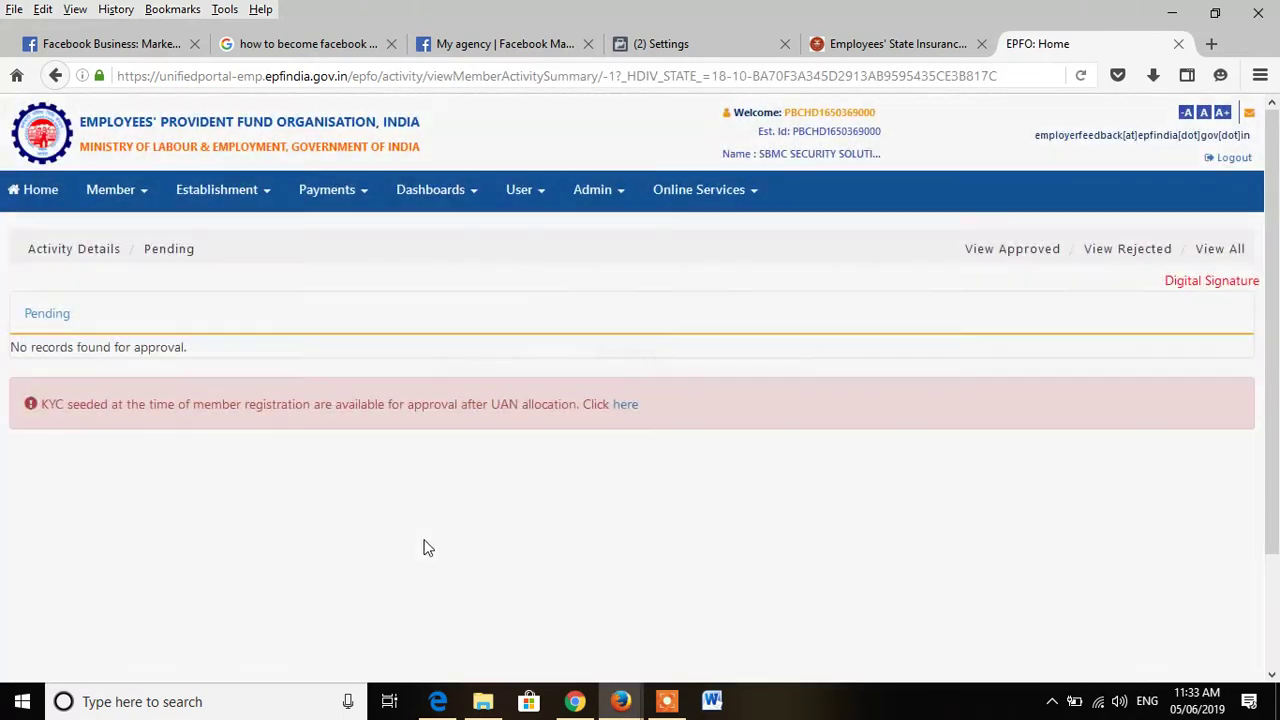
pyautogui.click(113, 205)
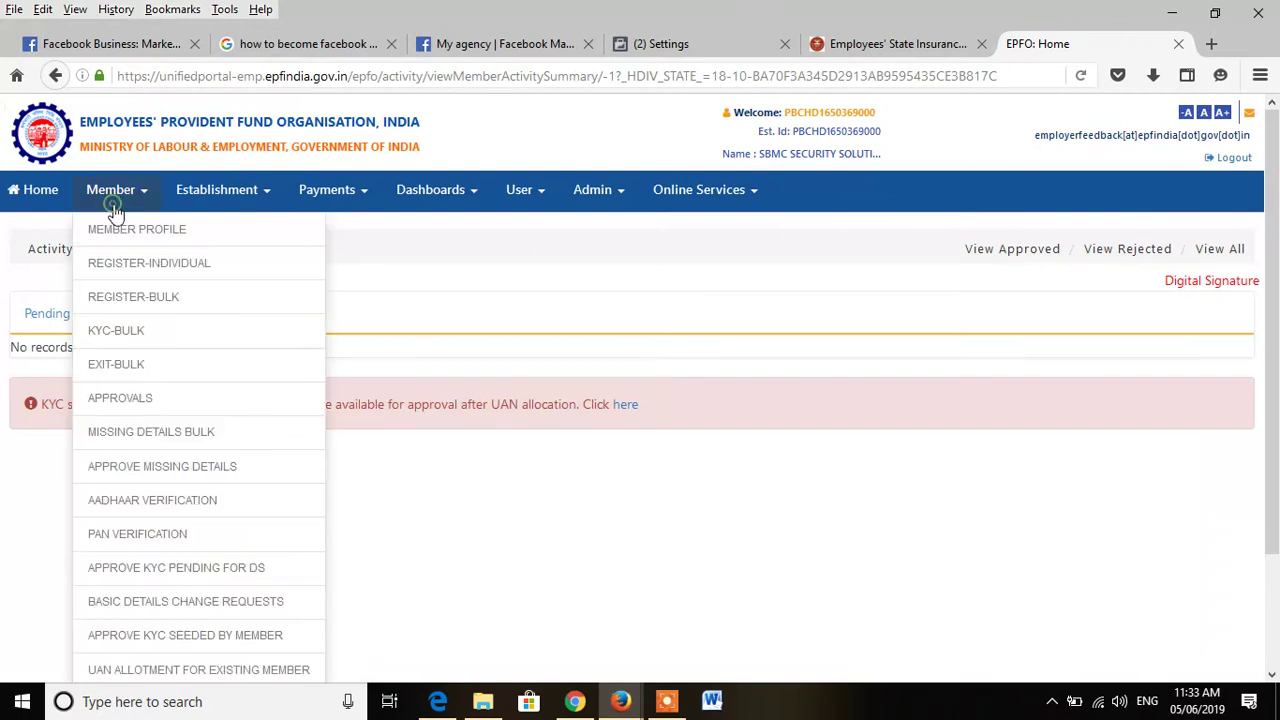
pyautogui.click(207, 568)
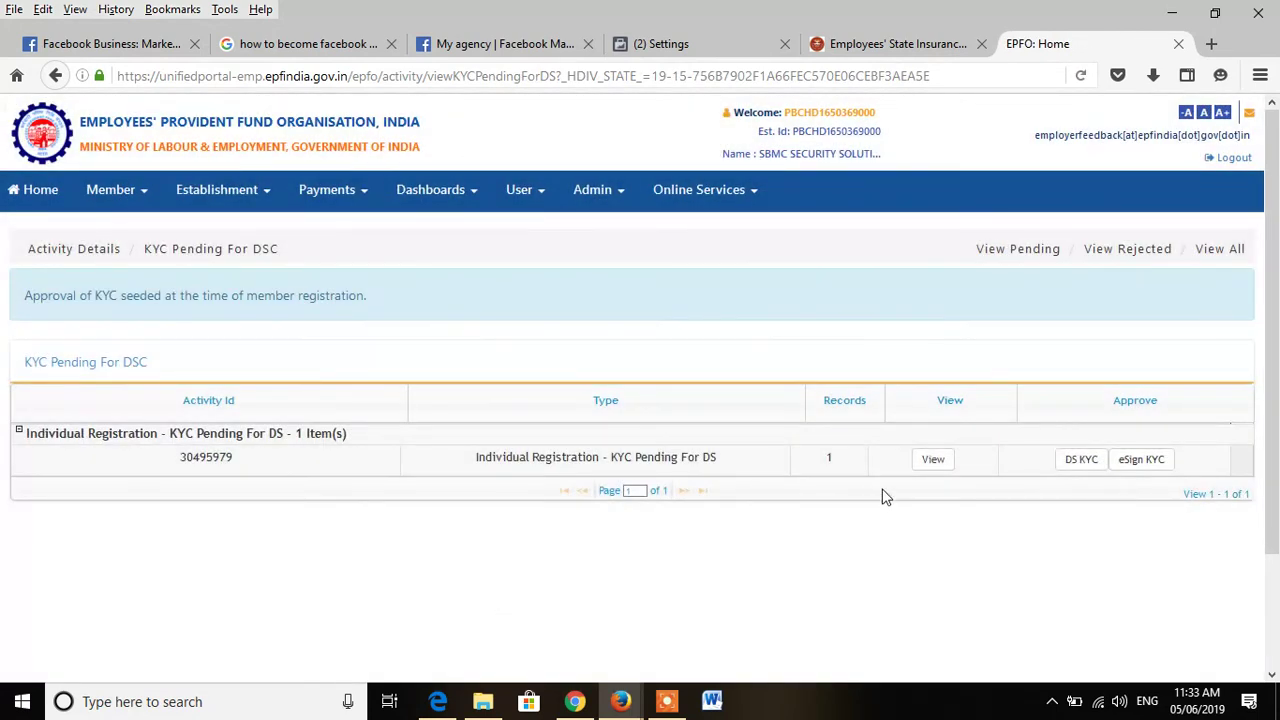
pyautogui.click(931, 460)
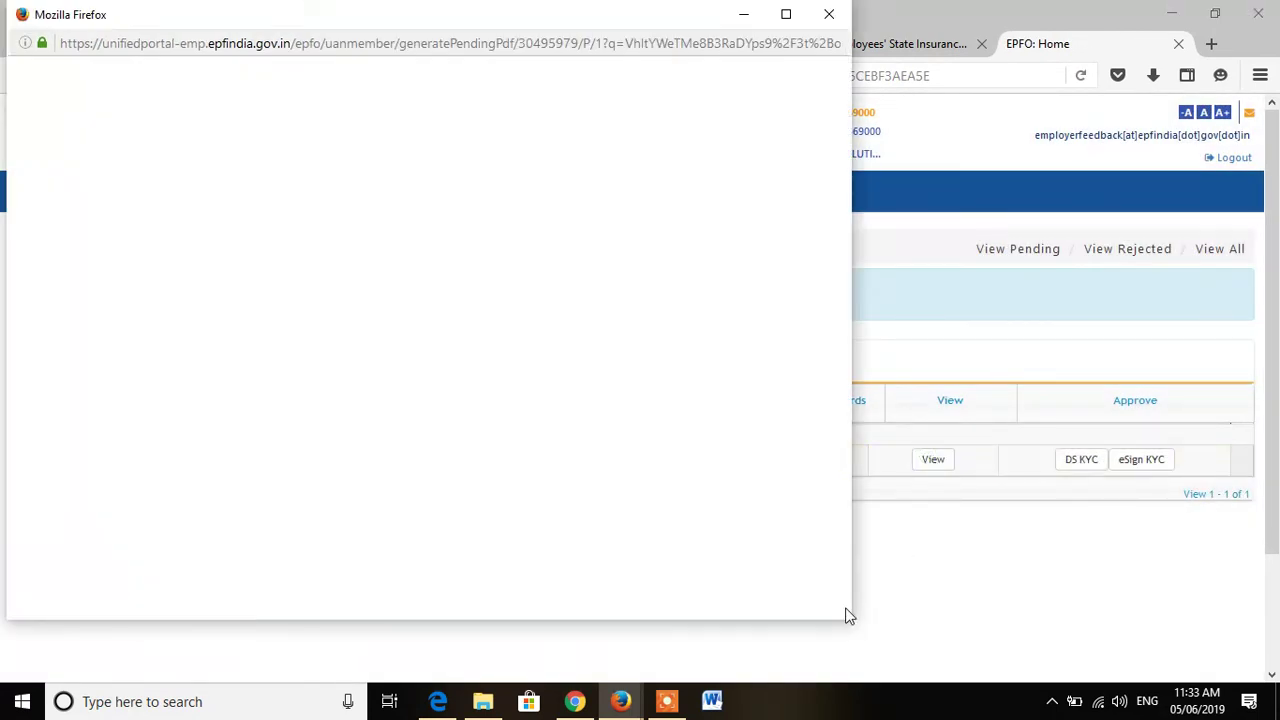
# Step: Open the downloaded epfo.pdf from Firefox's Downloads panel in Nitro Pro, then return to the portal
pyautogui.click(709, 463)
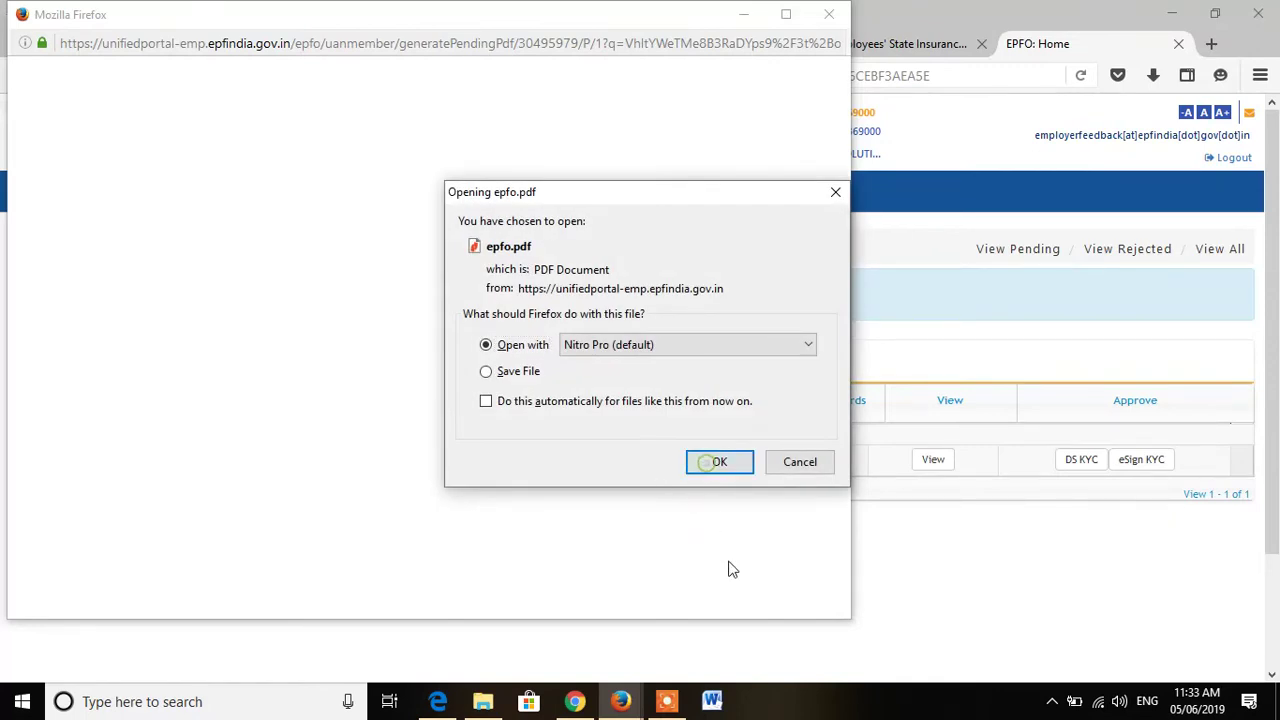
pyautogui.click(1152, 77)
pyautogui.click(985, 160)
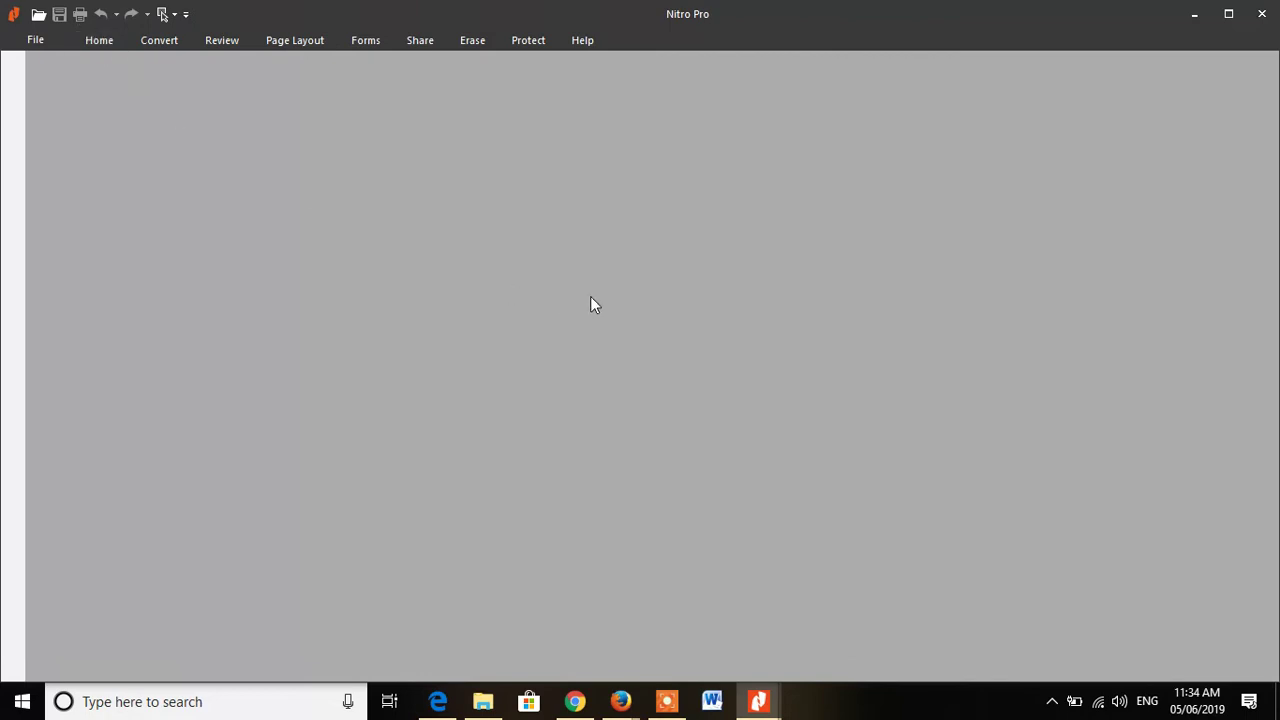
pyautogui.moveTo(780, 692)
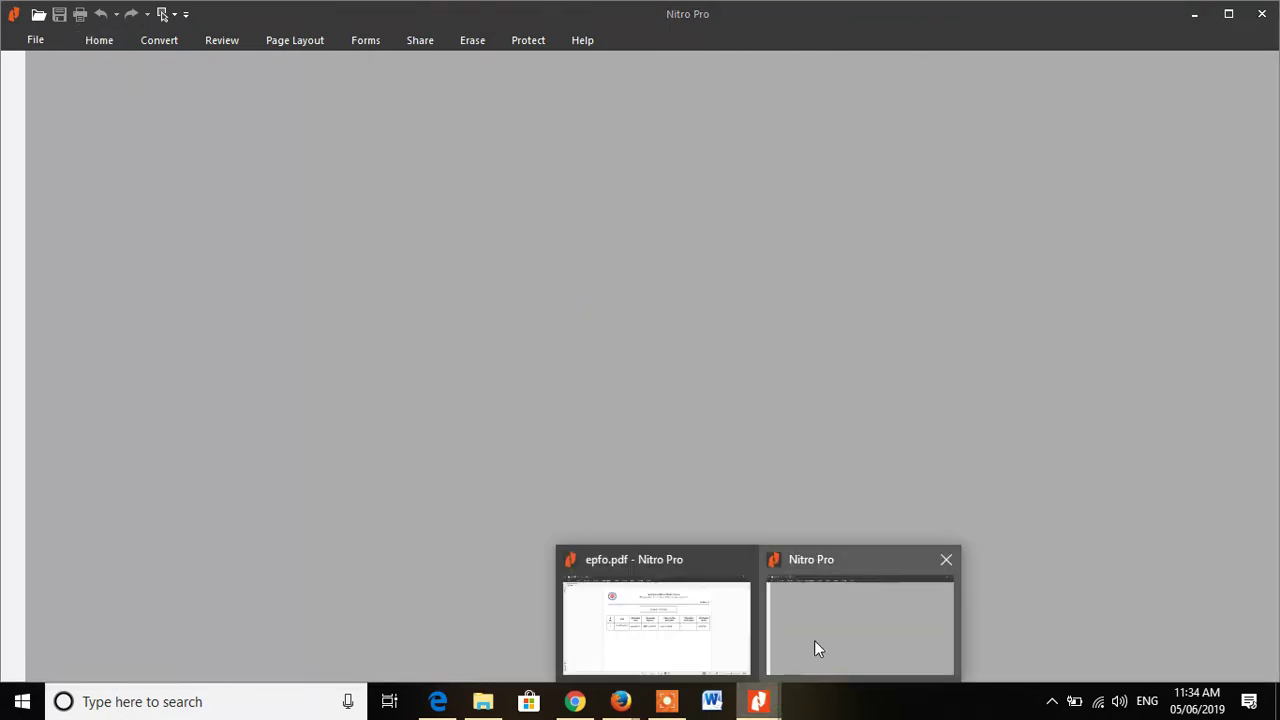
pyautogui.click(863, 628)
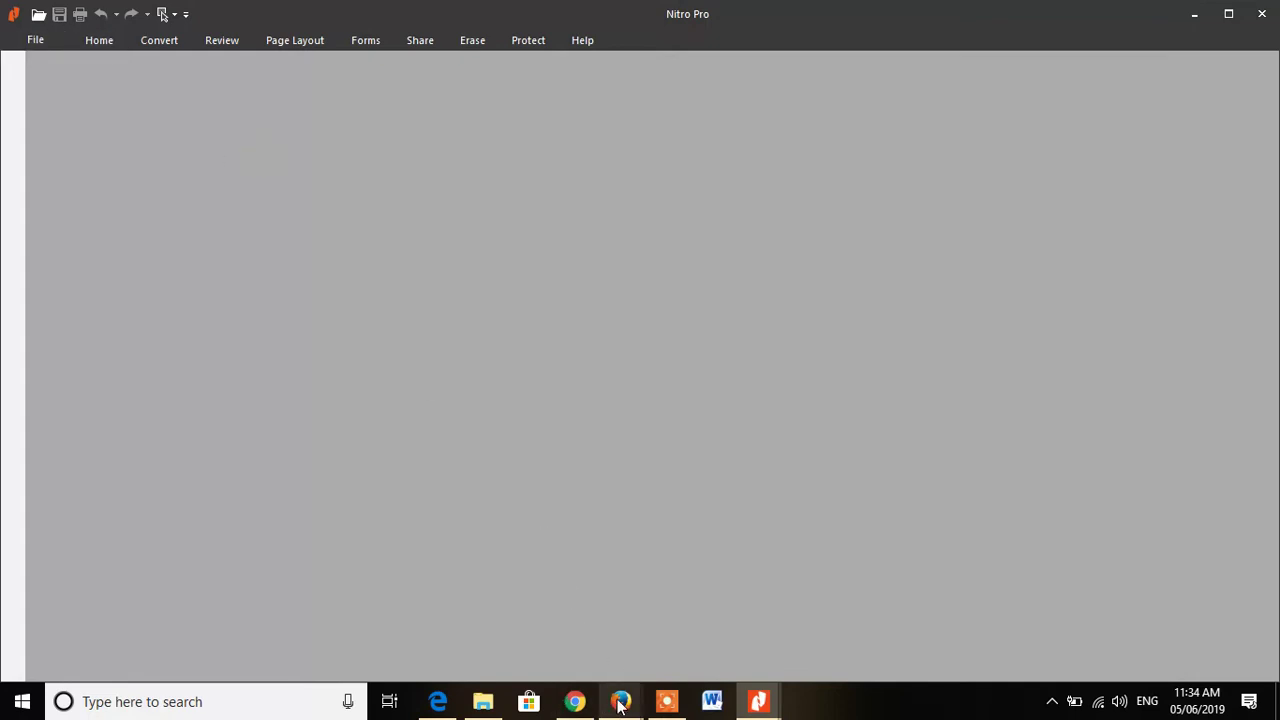
pyautogui.moveTo(621, 701)
pyautogui.click(631, 631)
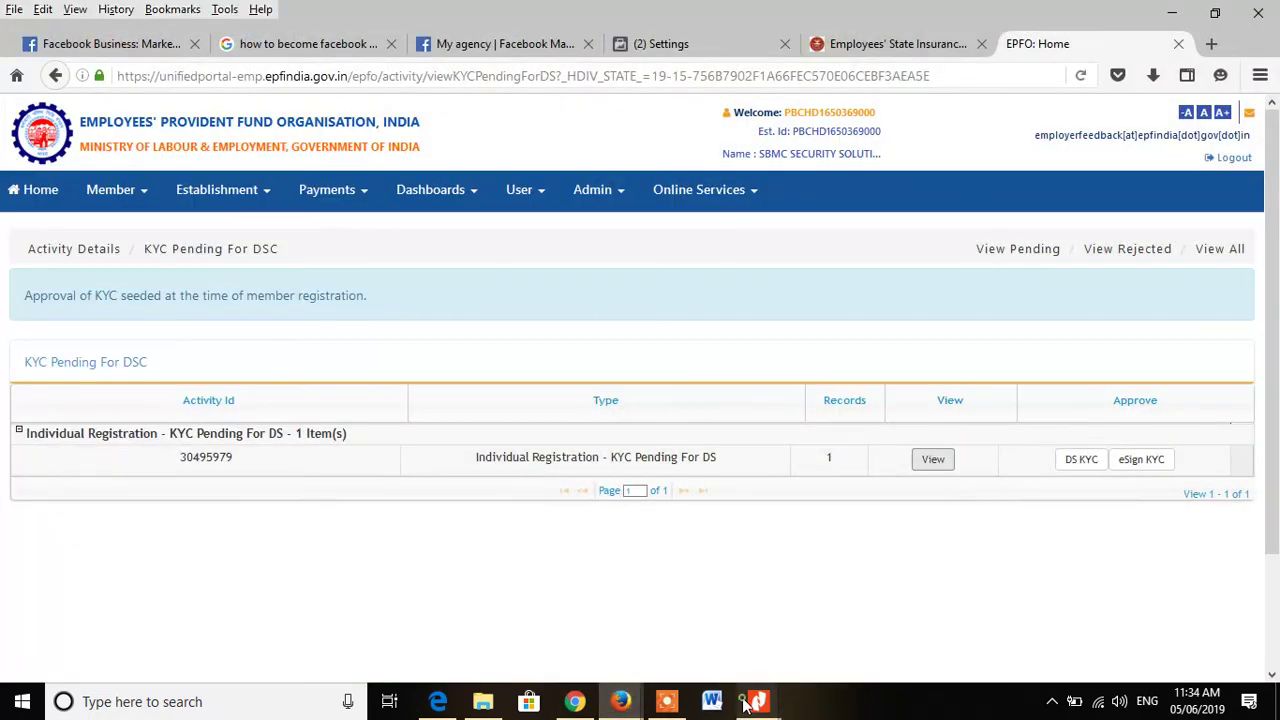
# Step: Bring epfo.pdf forward in Nitro Pro and open File > Save As, browsing from Downloads
pyautogui.moveTo(758, 700)
pyautogui.click(823, 635)
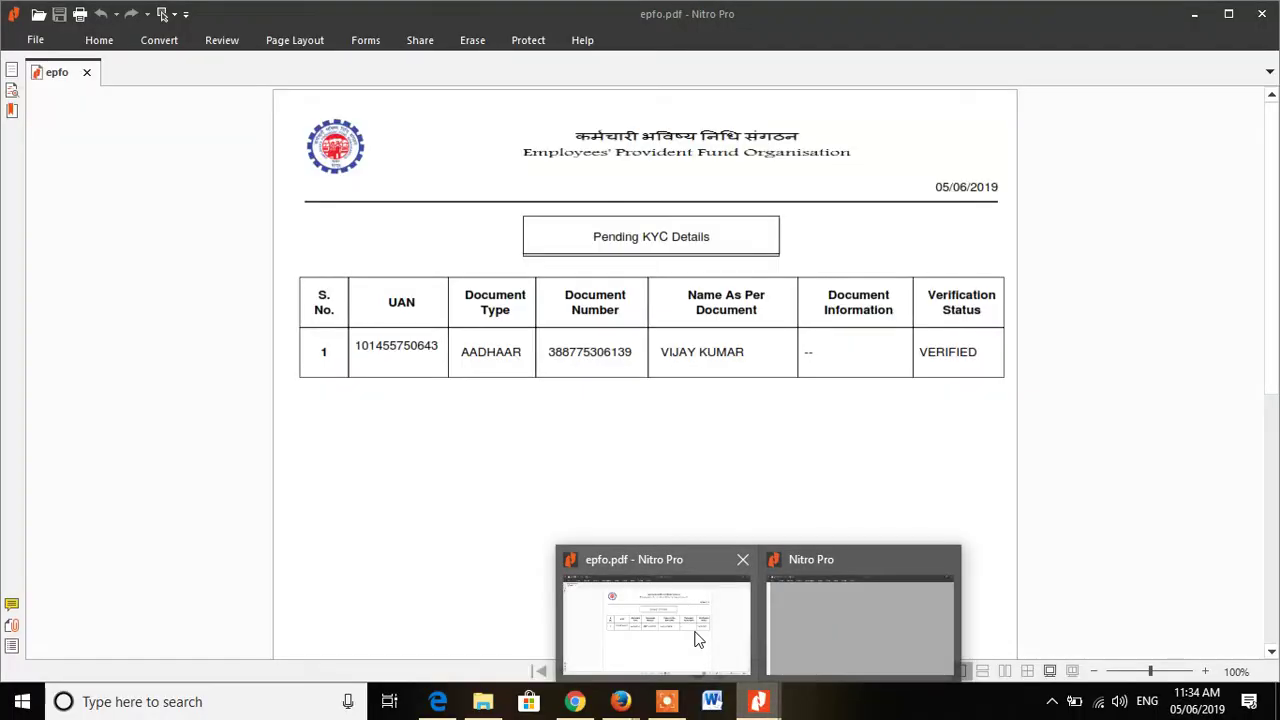
pyautogui.click(697, 640)
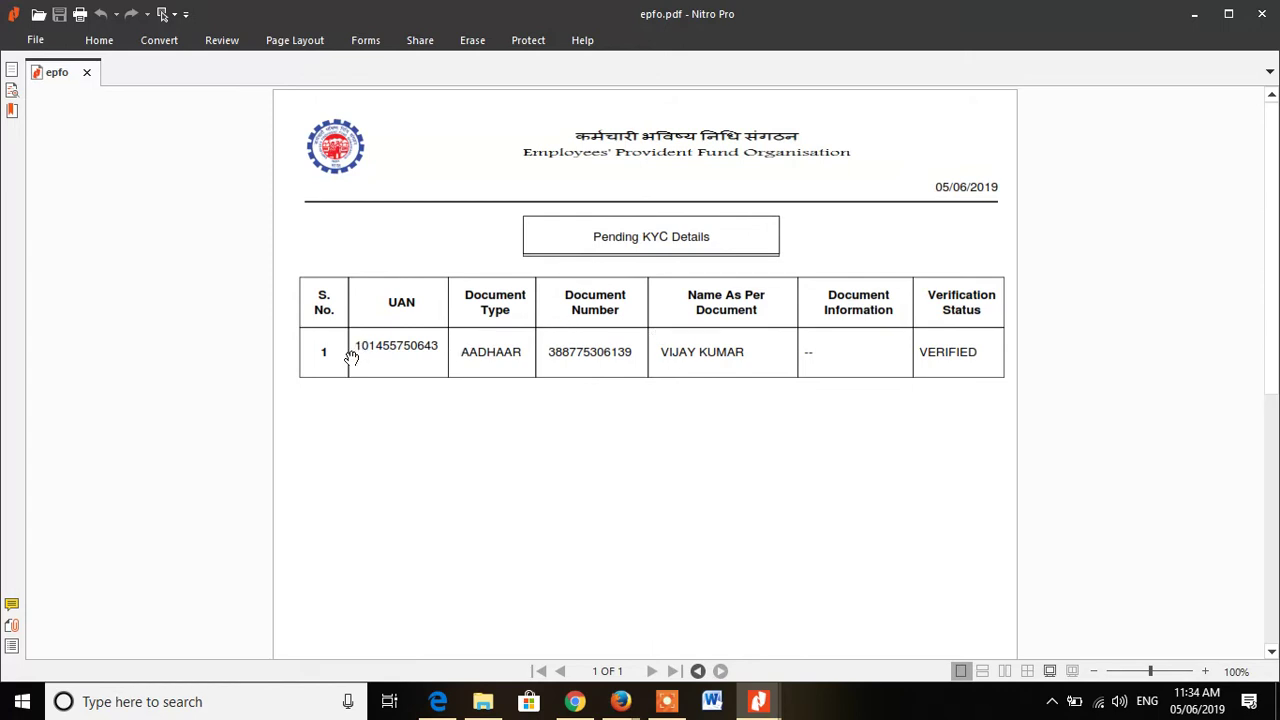
pyautogui.click(97, 41)
pyautogui.click(36, 40)
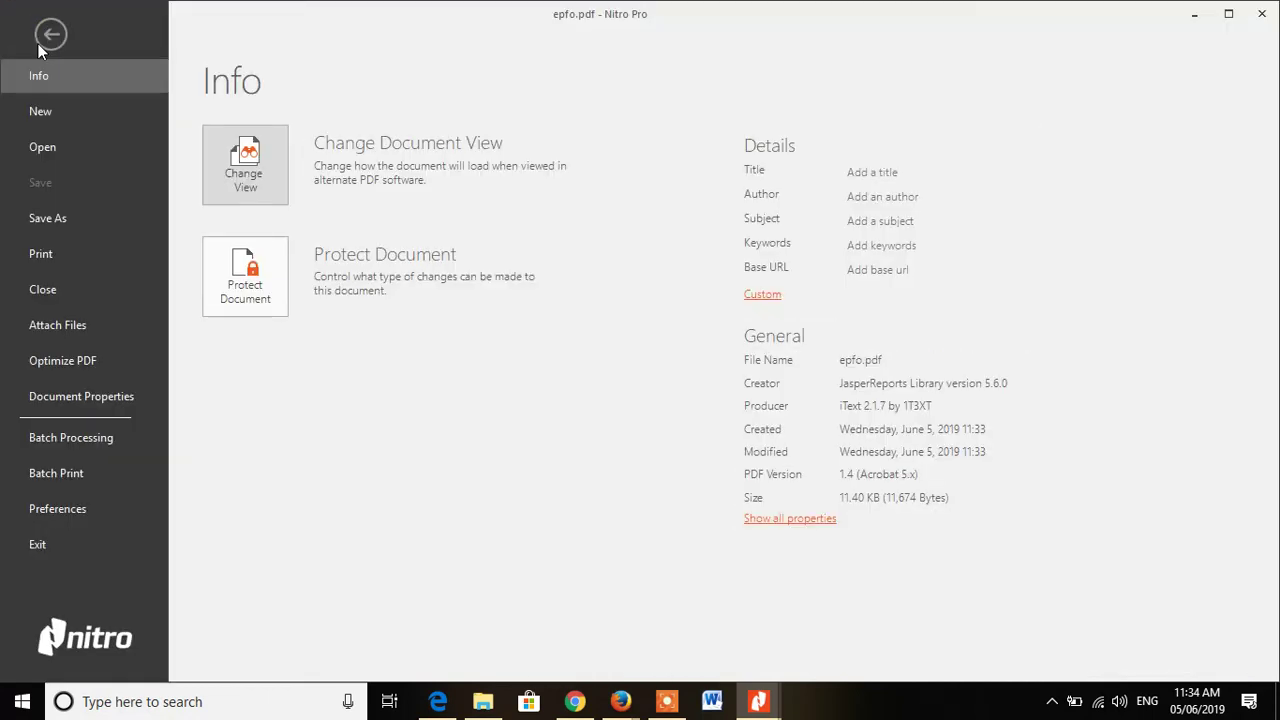
pyautogui.click(65, 218)
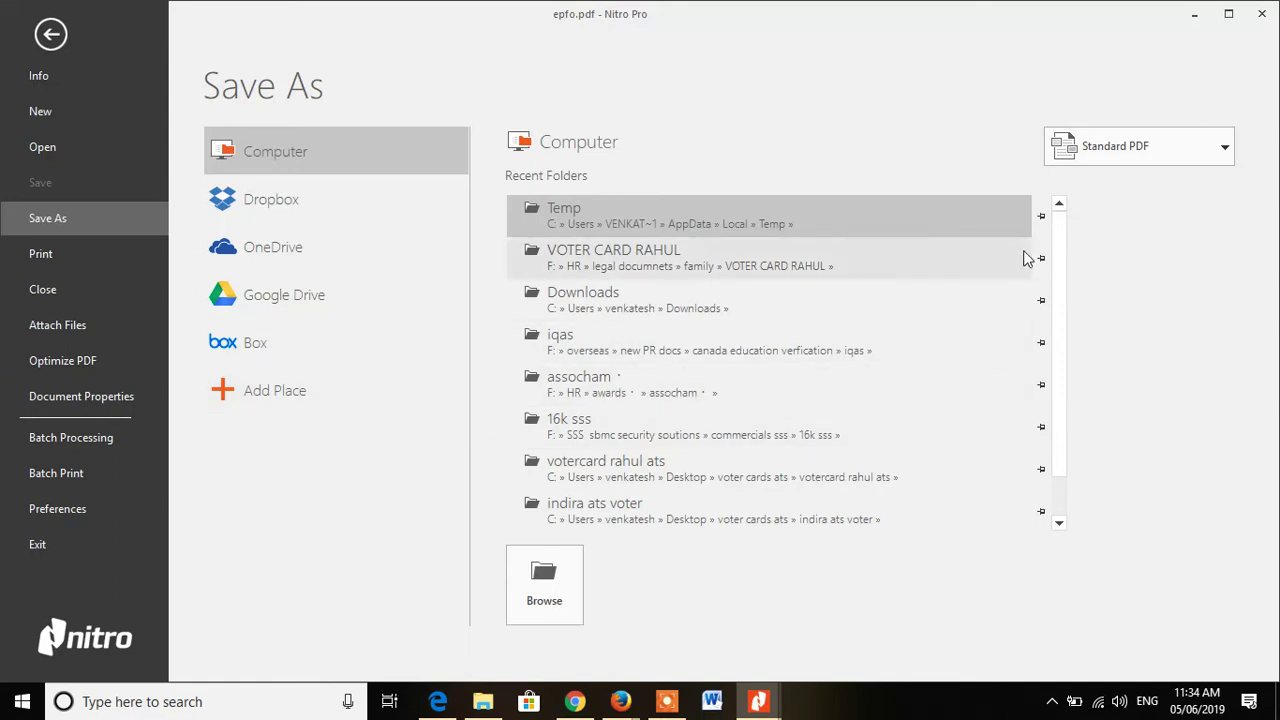
pyautogui.moveTo(1060, 240); pyautogui.dragTo(1063, 386)
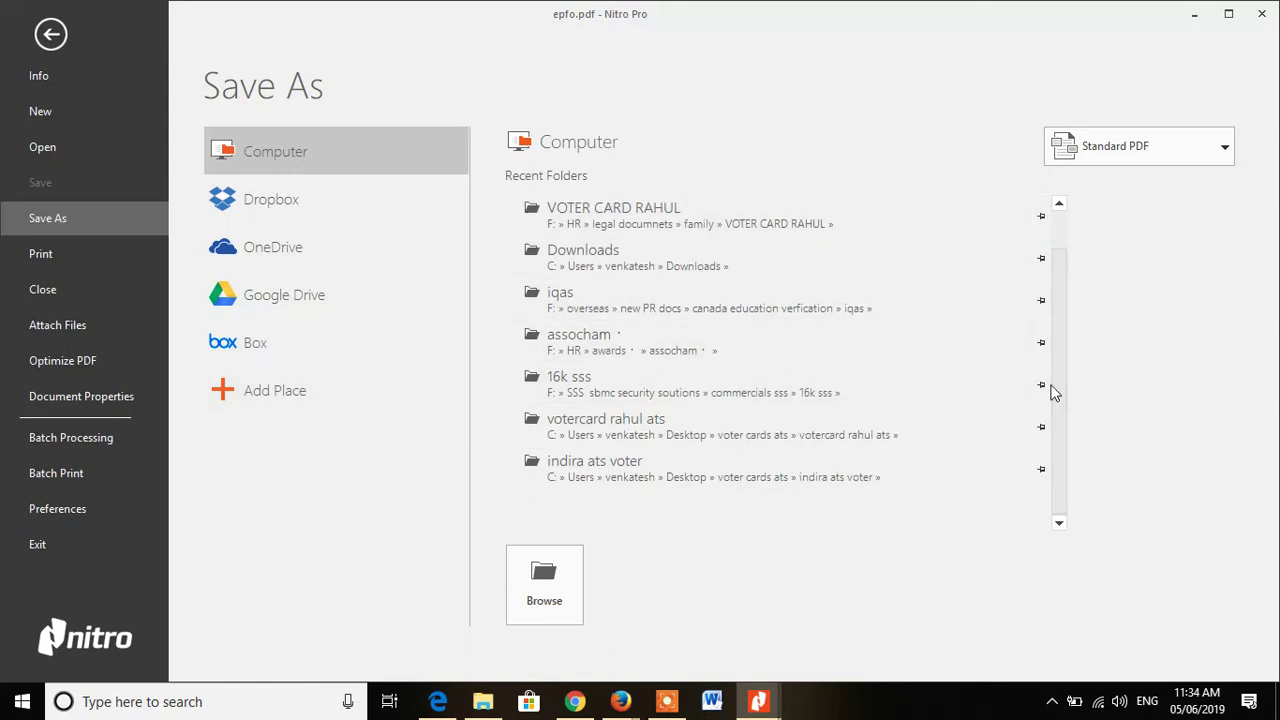
pyautogui.click(557, 605)
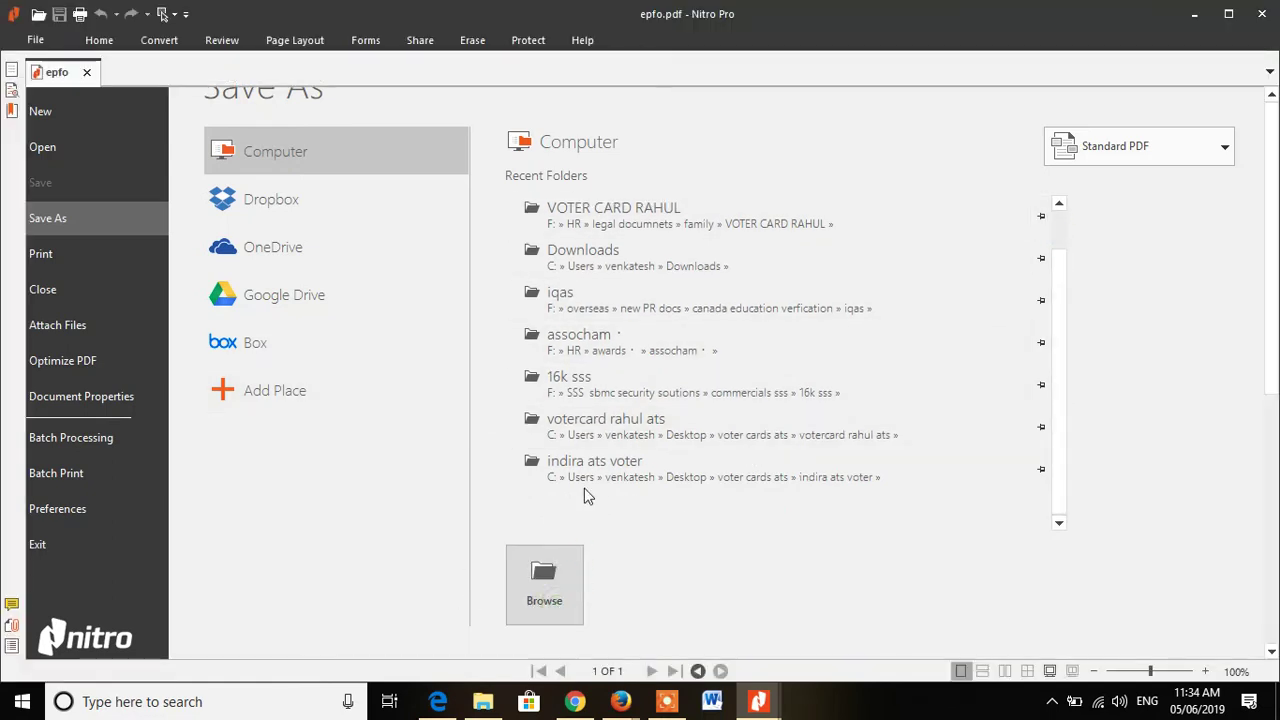
pyautogui.click(545, 578)
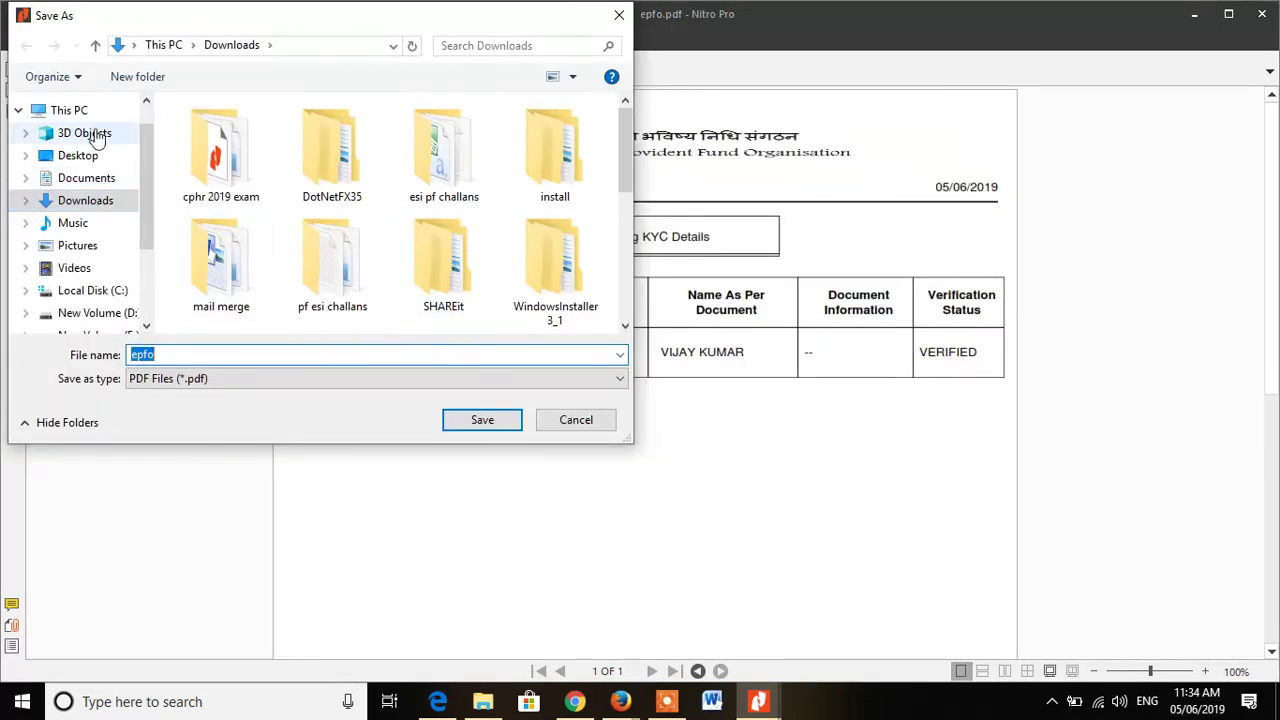
# Step: Save the KYC PDF to the Desktop under a new file name based on the member's name
pyautogui.click(80, 156)
pyautogui.click(189, 354)
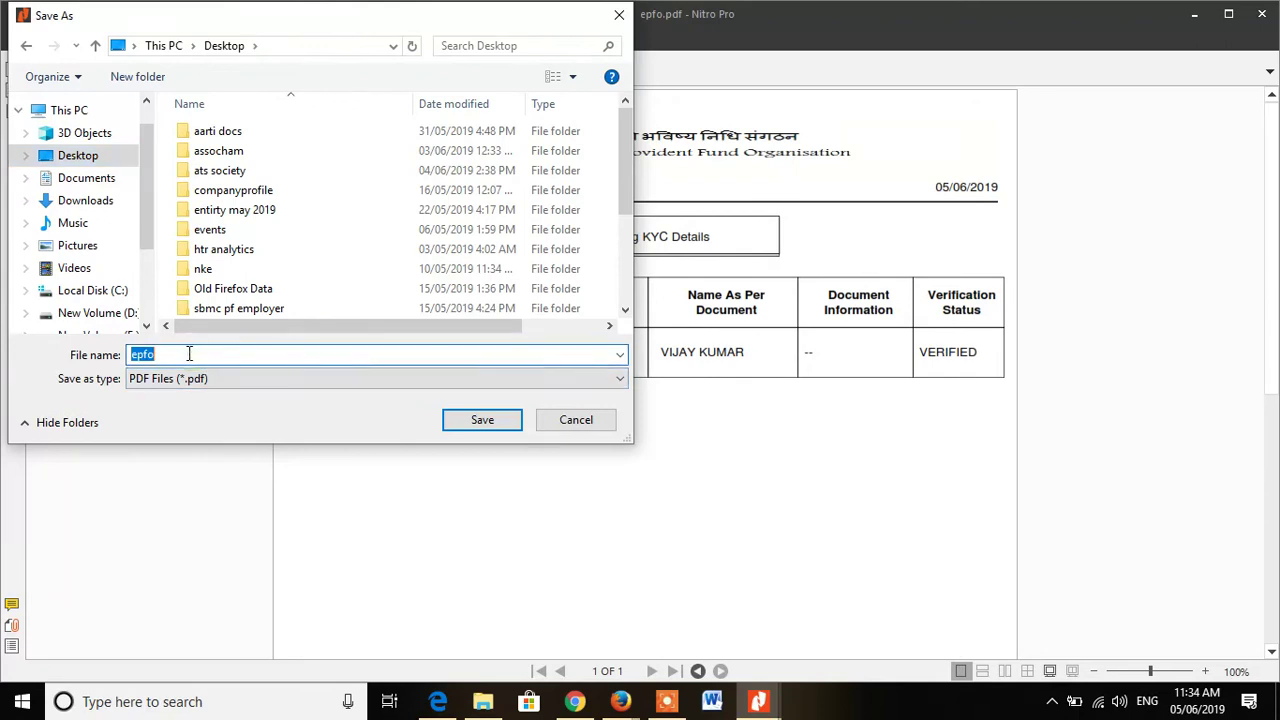
pyautogui.write('VIJAY UAN')
pyautogui.click(474, 431)
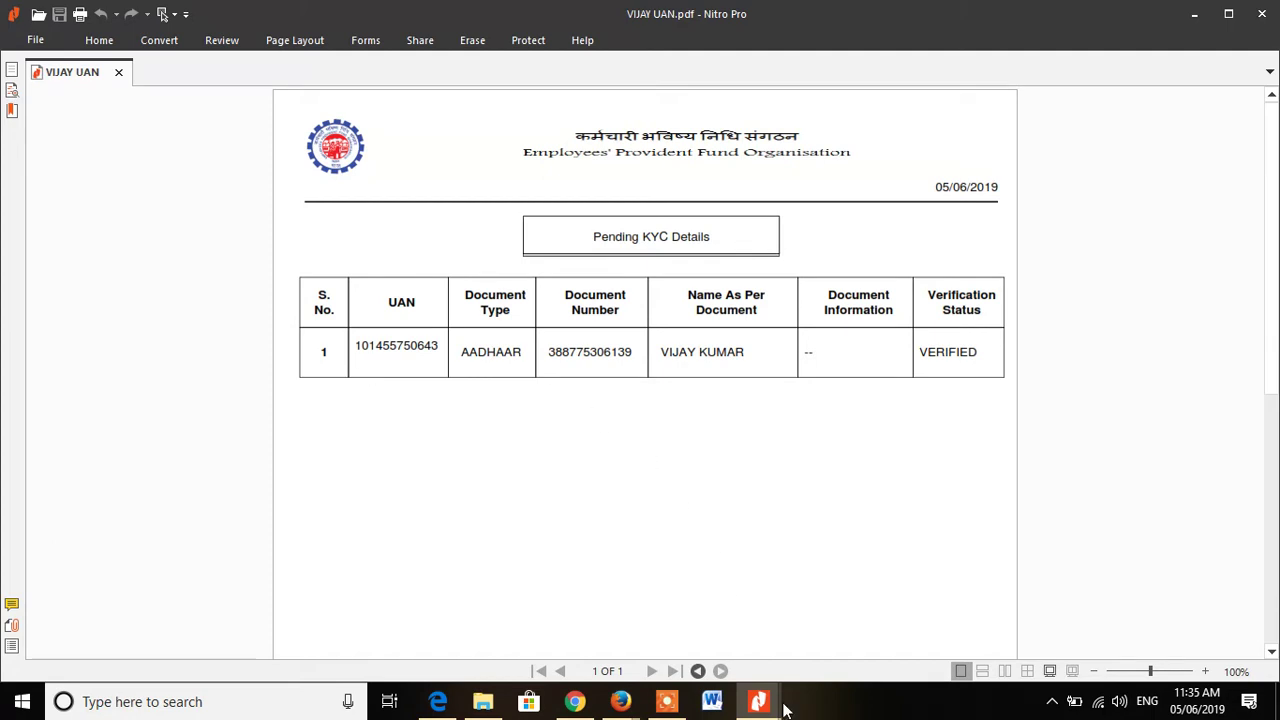
# Step: Switch between browser windows and check the EPFO homepage and Unified Portal tabs
pyautogui.moveTo(788, 688)
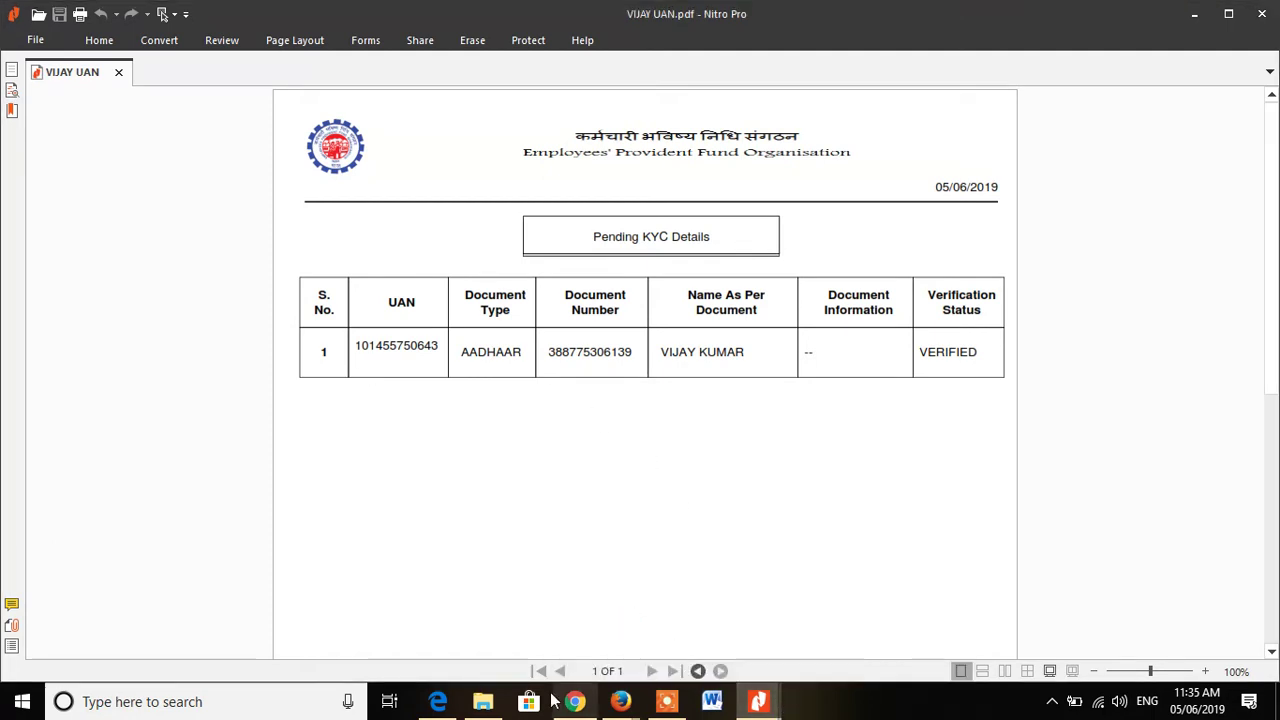
pyautogui.moveTo(622, 704)
pyautogui.click(594, 654)
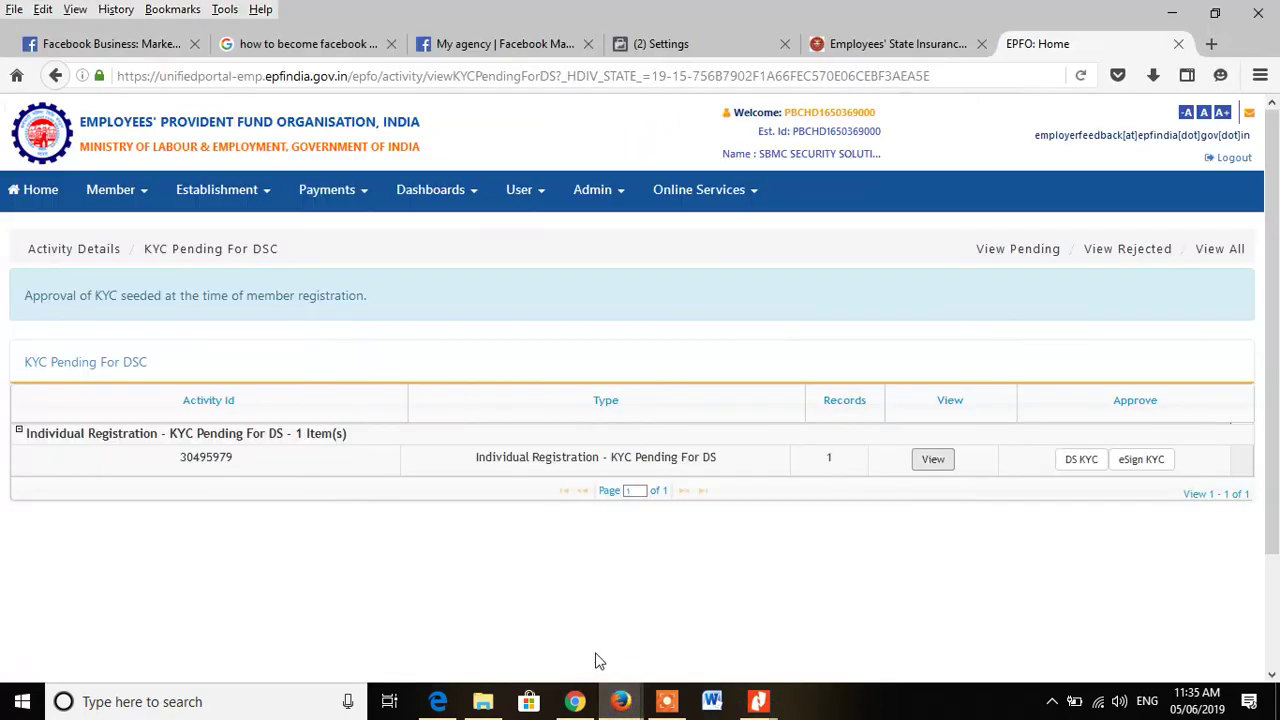
pyautogui.moveTo(624, 708)
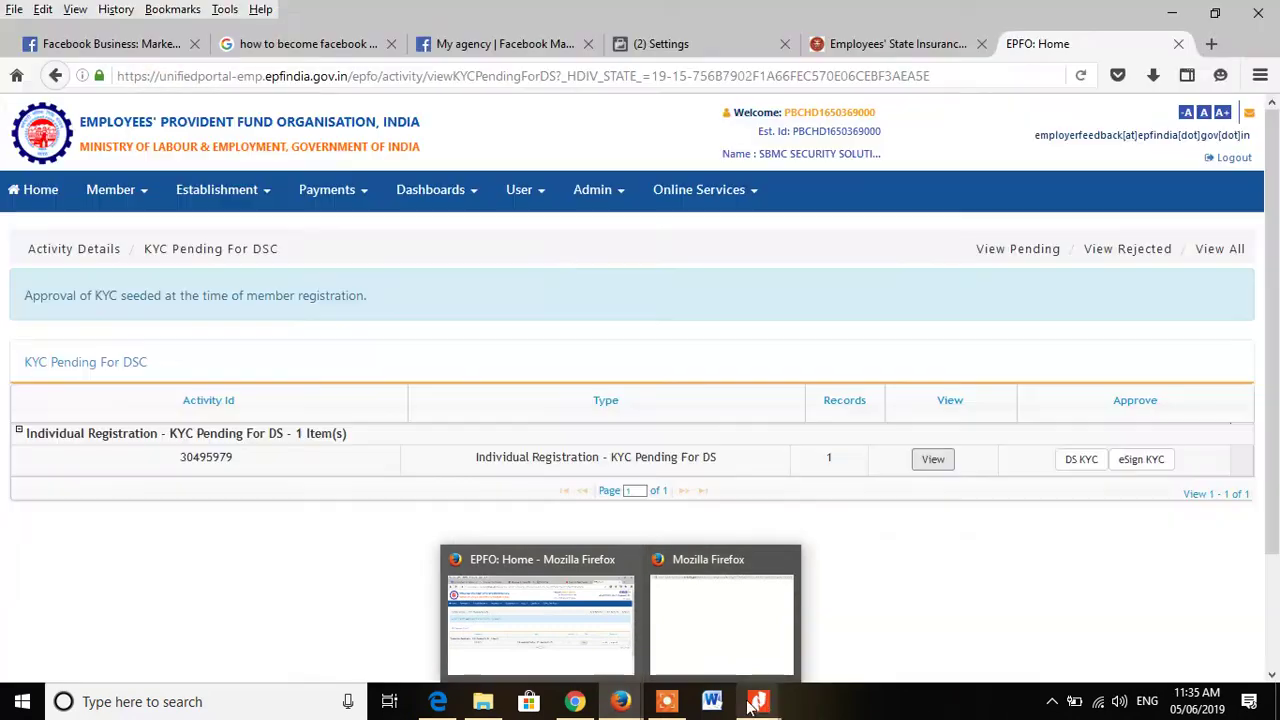
pyautogui.moveTo(758, 700)
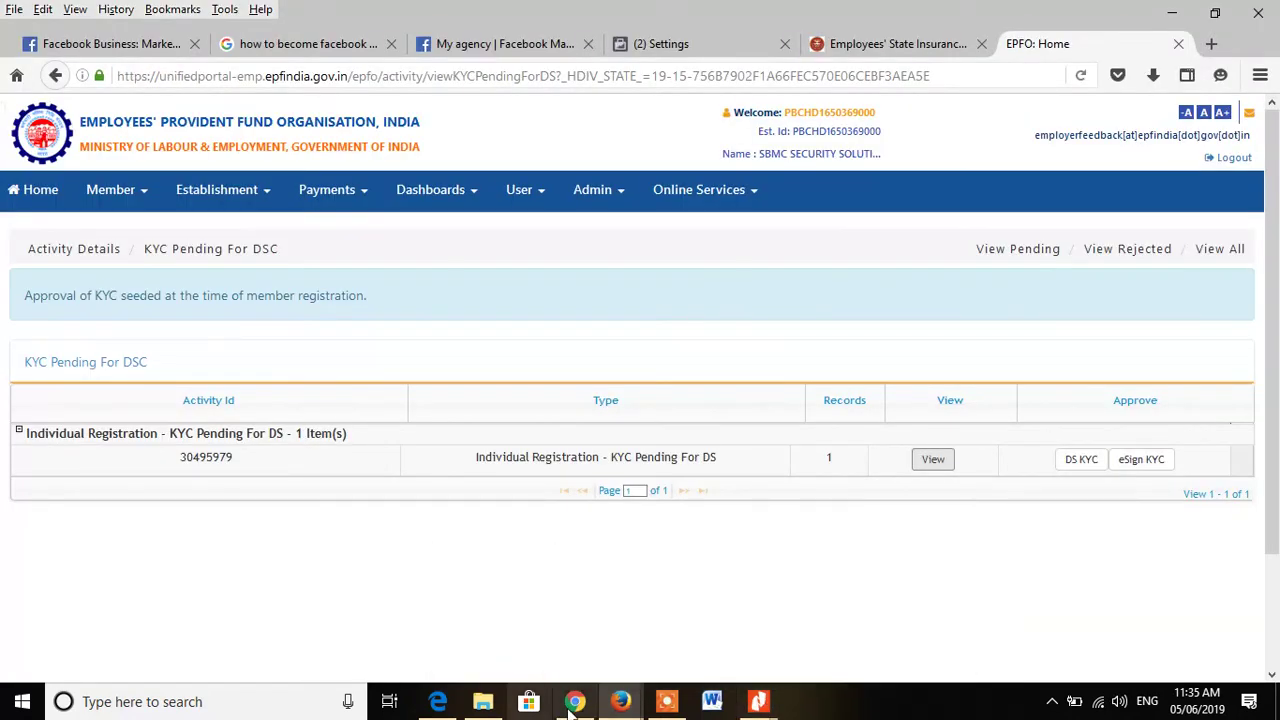
pyautogui.click(574, 701)
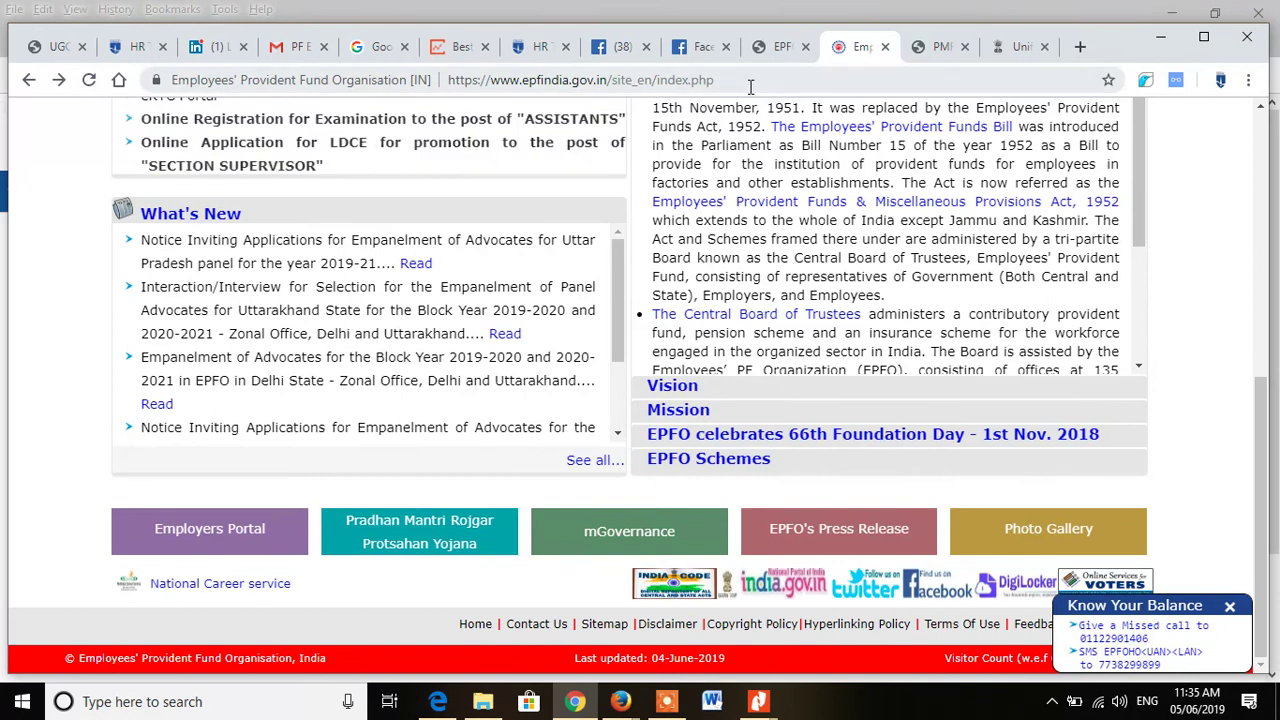
pyautogui.click(857, 75)
pyautogui.click(778, 46)
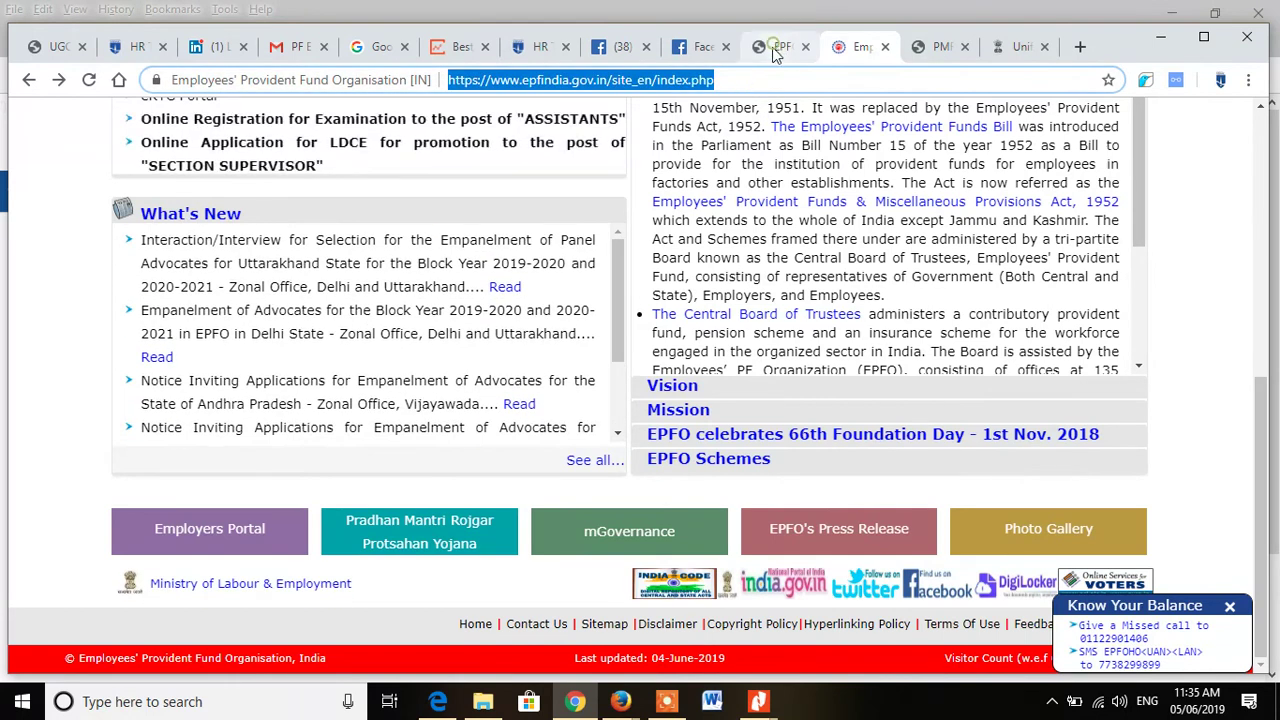
pyautogui.click(849, 47)
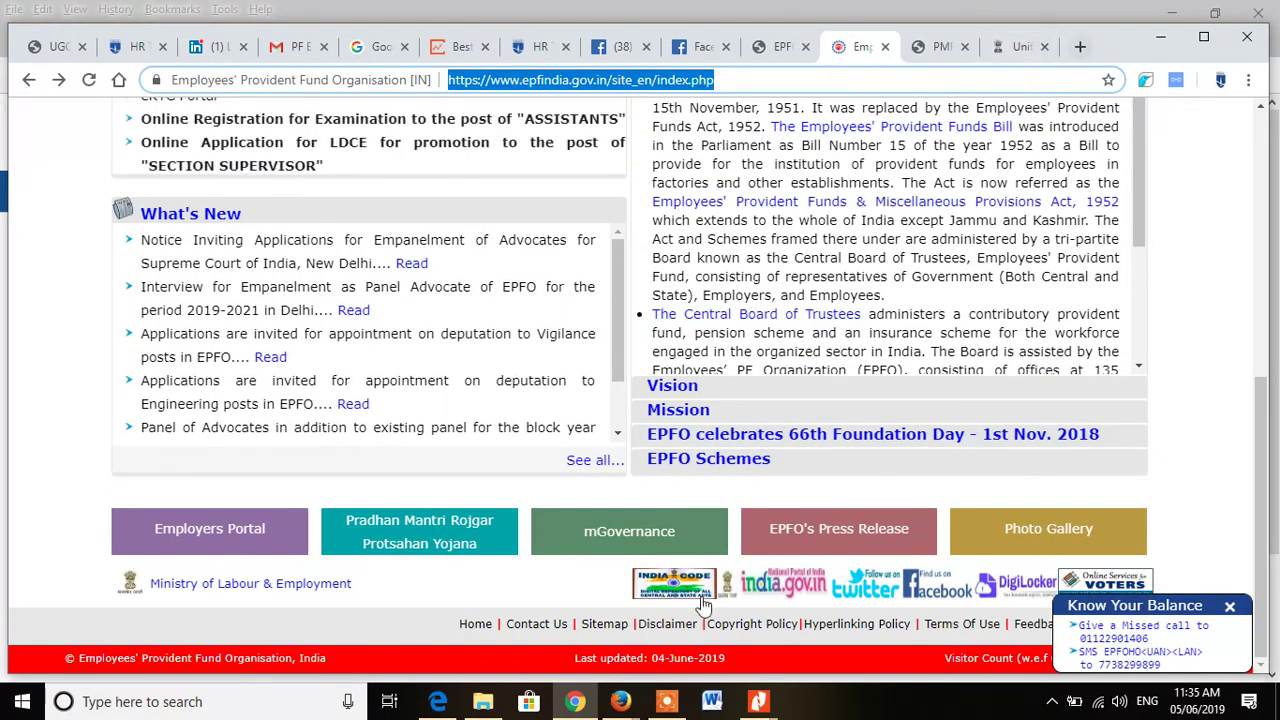
# Step: Close the blank PDF window and return to the KYC Pending For DSC page
pyautogui.moveTo(620, 701)
pyautogui.click(683, 640)
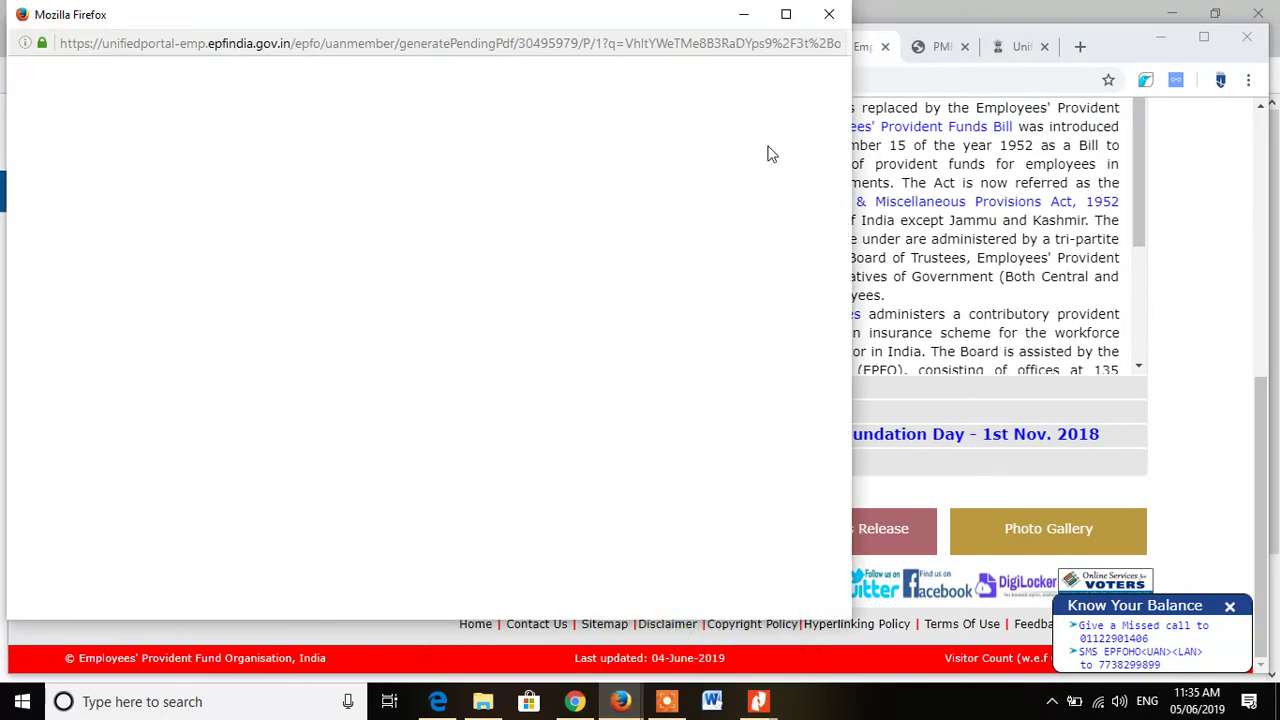
pyautogui.click(829, 14)
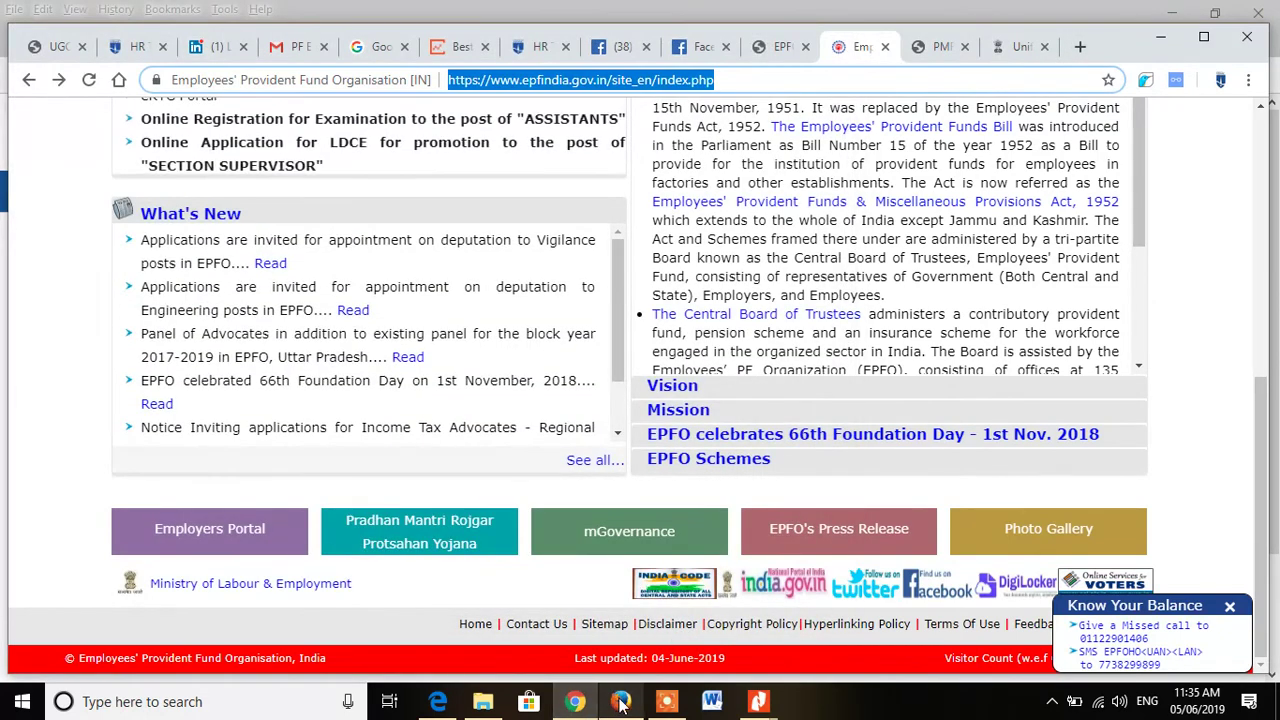
pyautogui.click(596, 643)
# Step: In a new tab, search Google for 'pmay' and look at the PMAY-HFA(Urban) site
pyautogui.click(1210, 45)
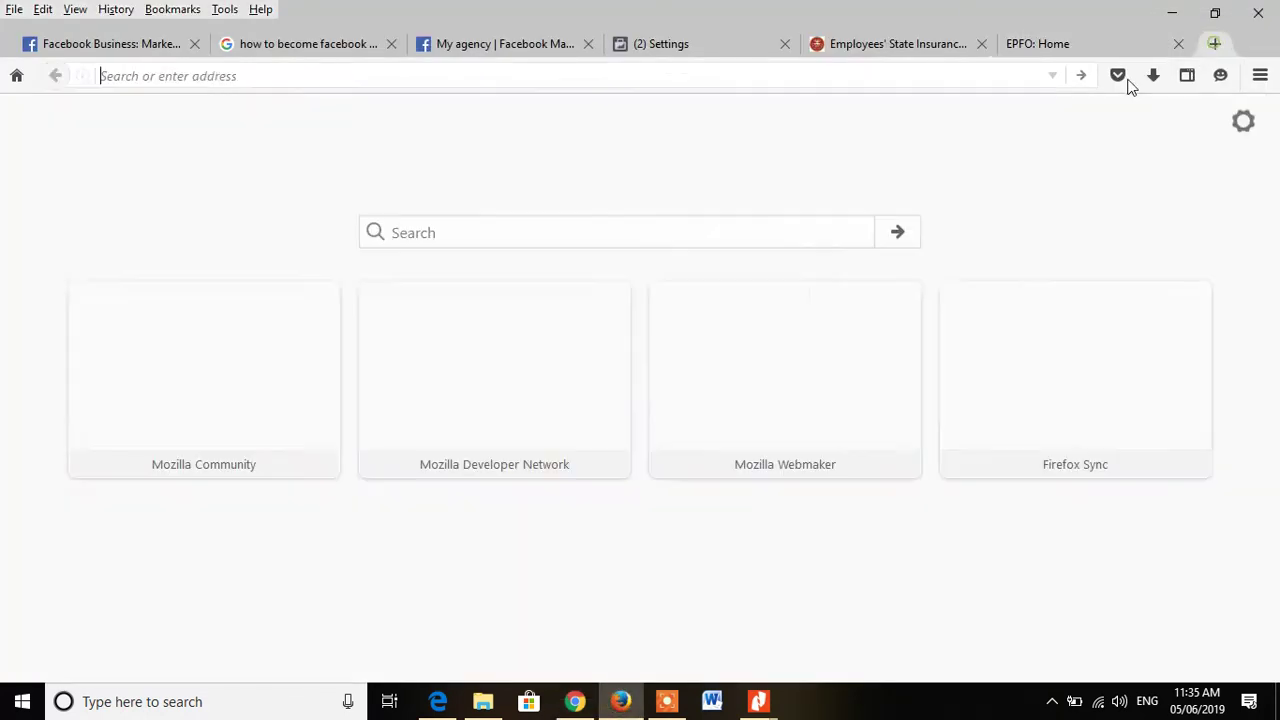
pyautogui.write('GOOGLE')
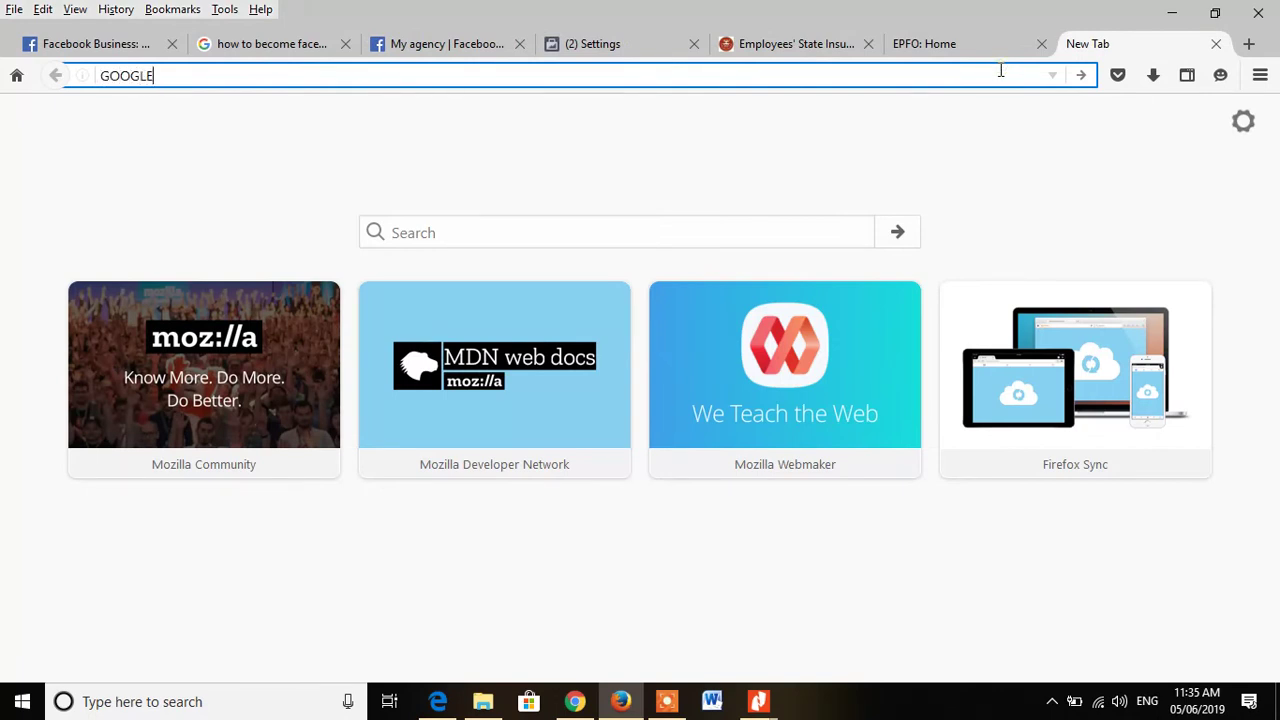
pyautogui.press('Return')
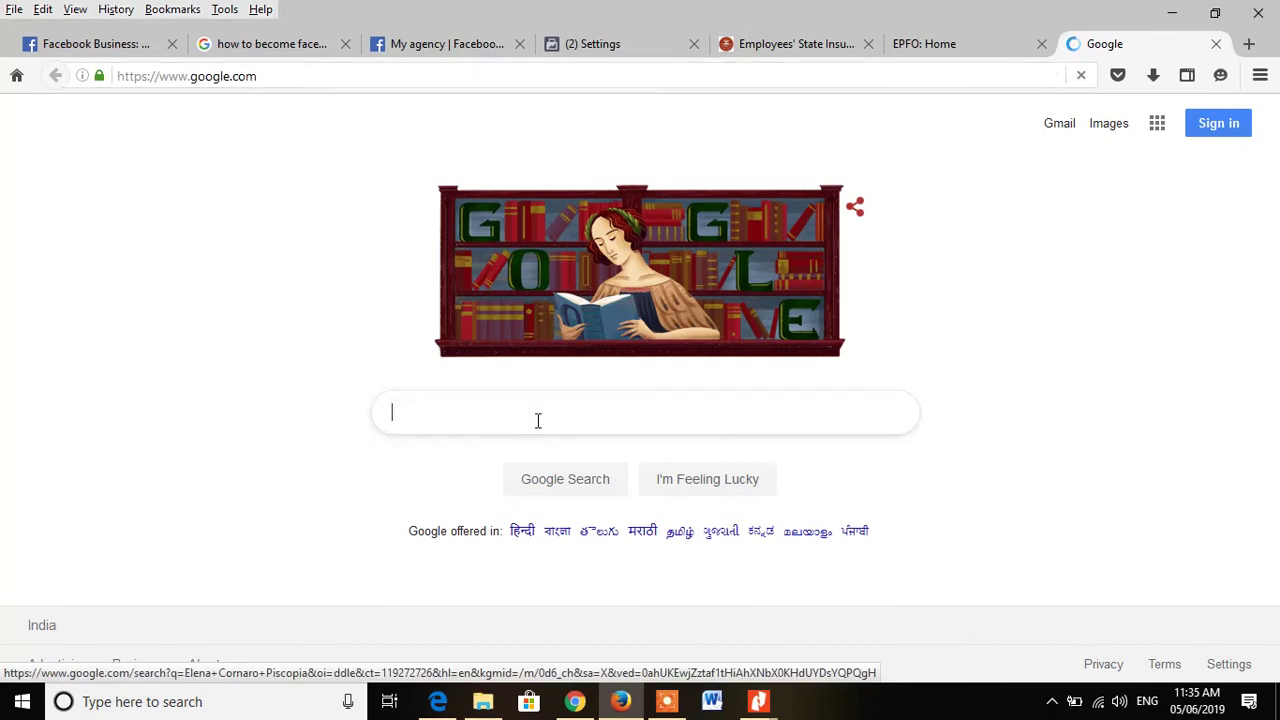
pyautogui.write('p')
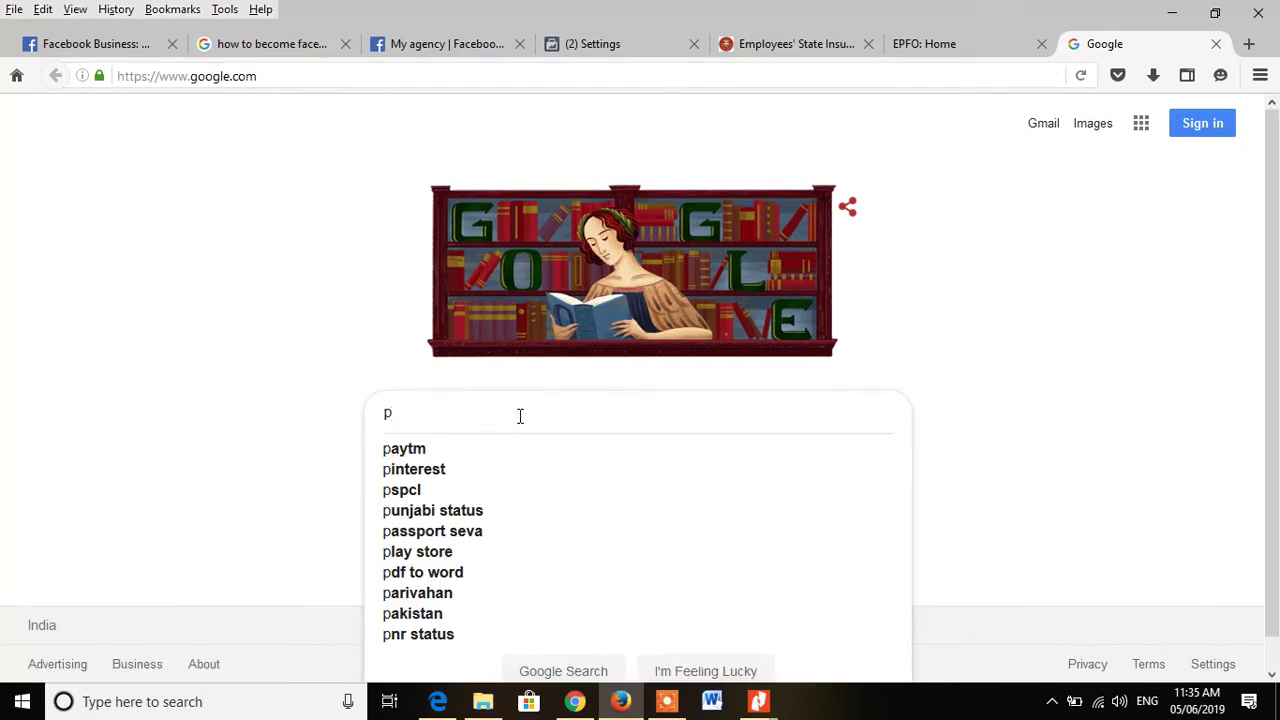
pyautogui.write('mp')
pyautogui.press('BackSpace')
pyautogui.press('Down')
pyautogui.press('Return')
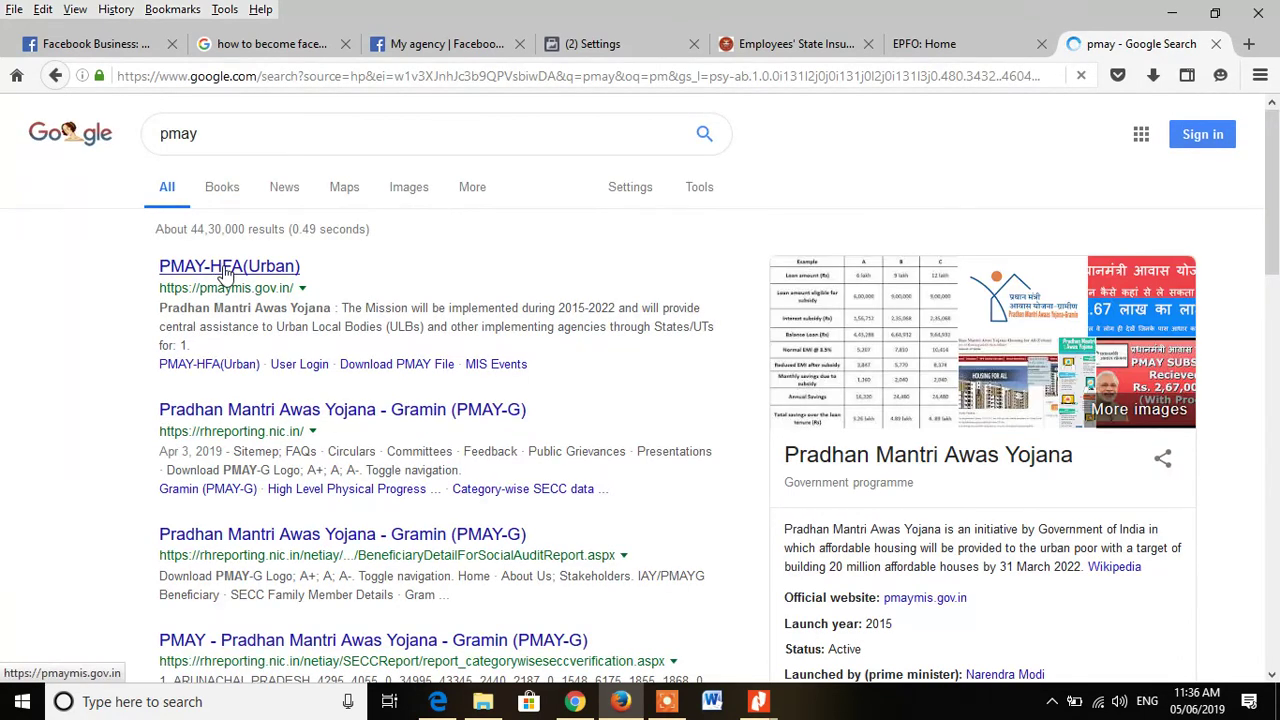
pyautogui.click(226, 272)
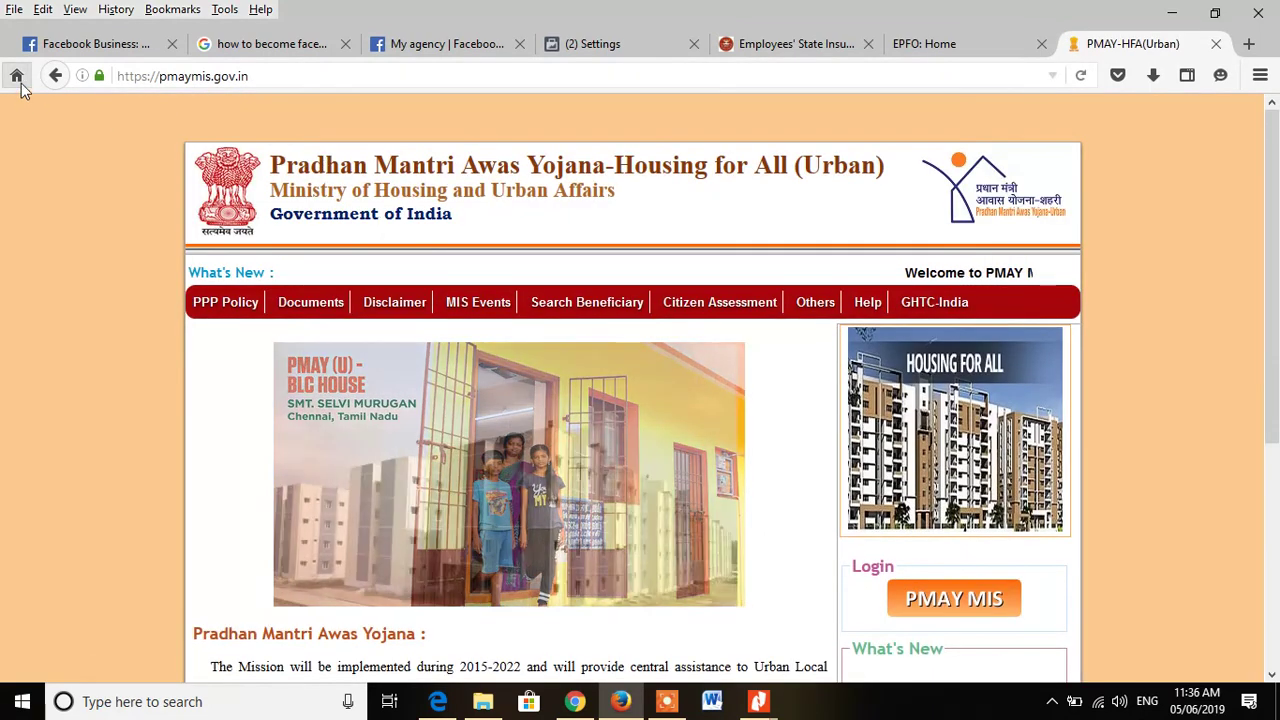
pyautogui.click(56, 76)
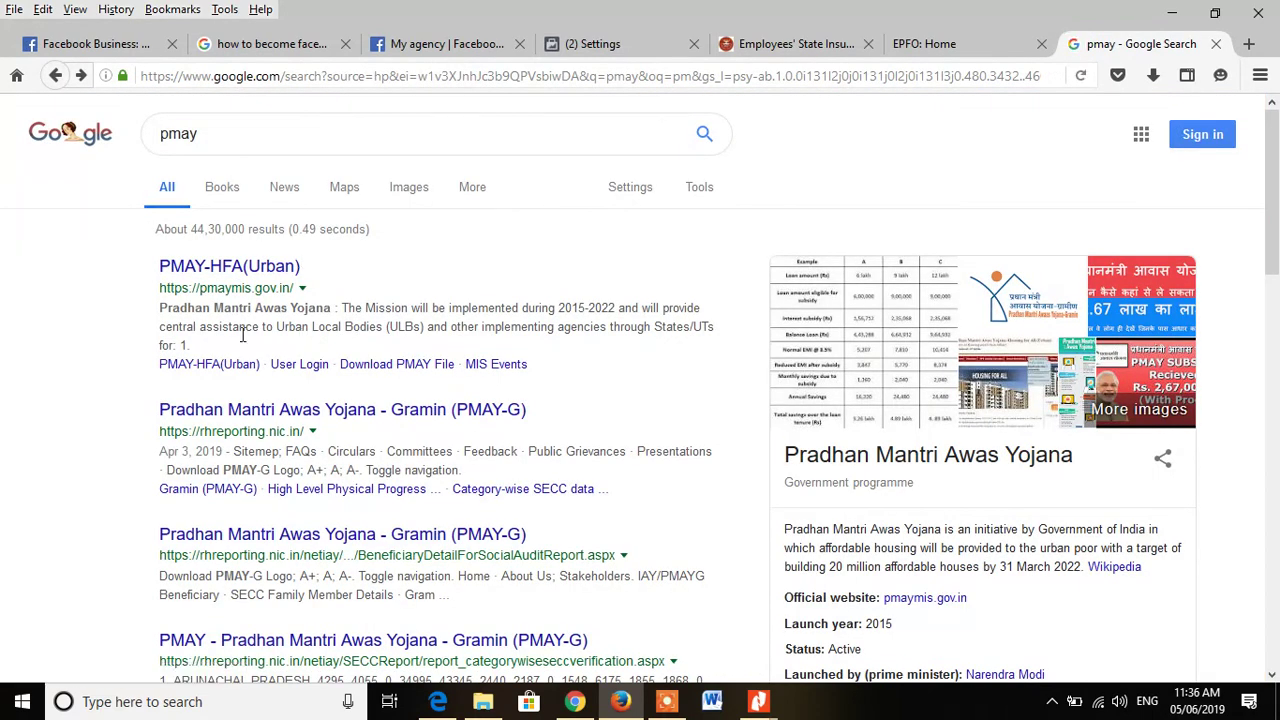
# Step: Search 'epf india' instead and open the official EPFO website, epfindia.gov.in
pyautogui.click(229, 143)
pyautogui.hotkey('ctrl', 'a')
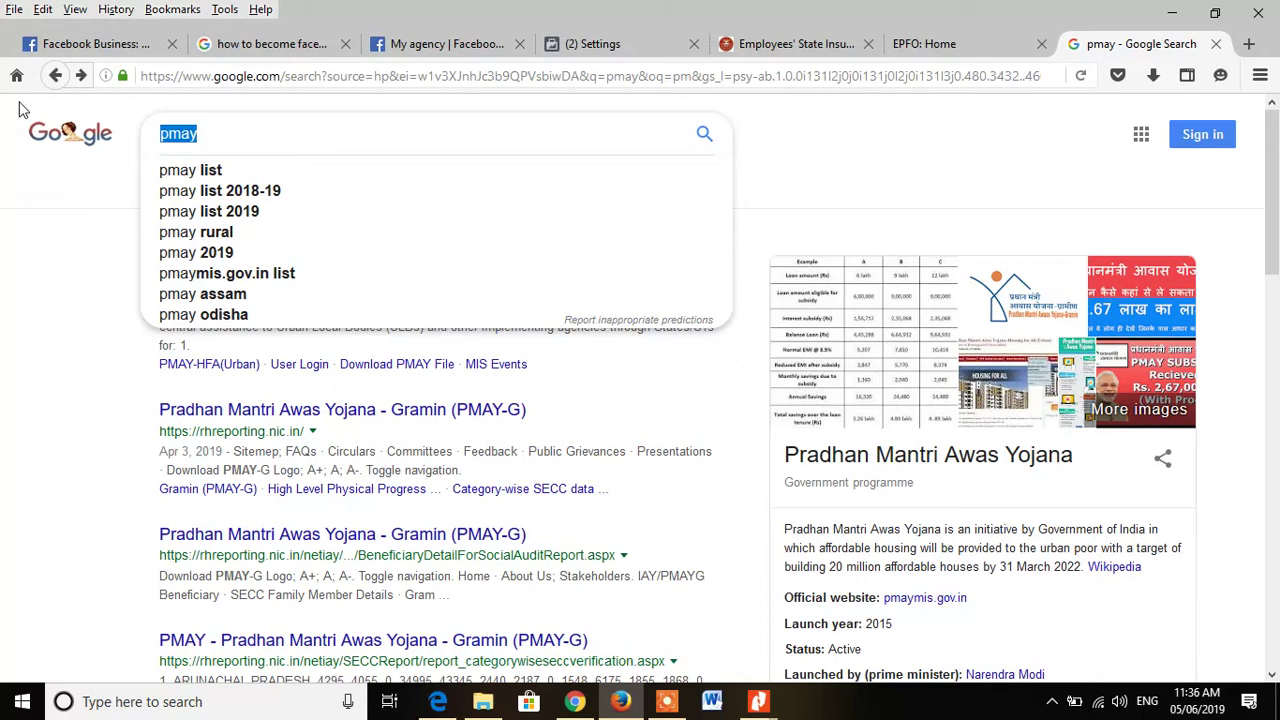
pyautogui.write('pf')
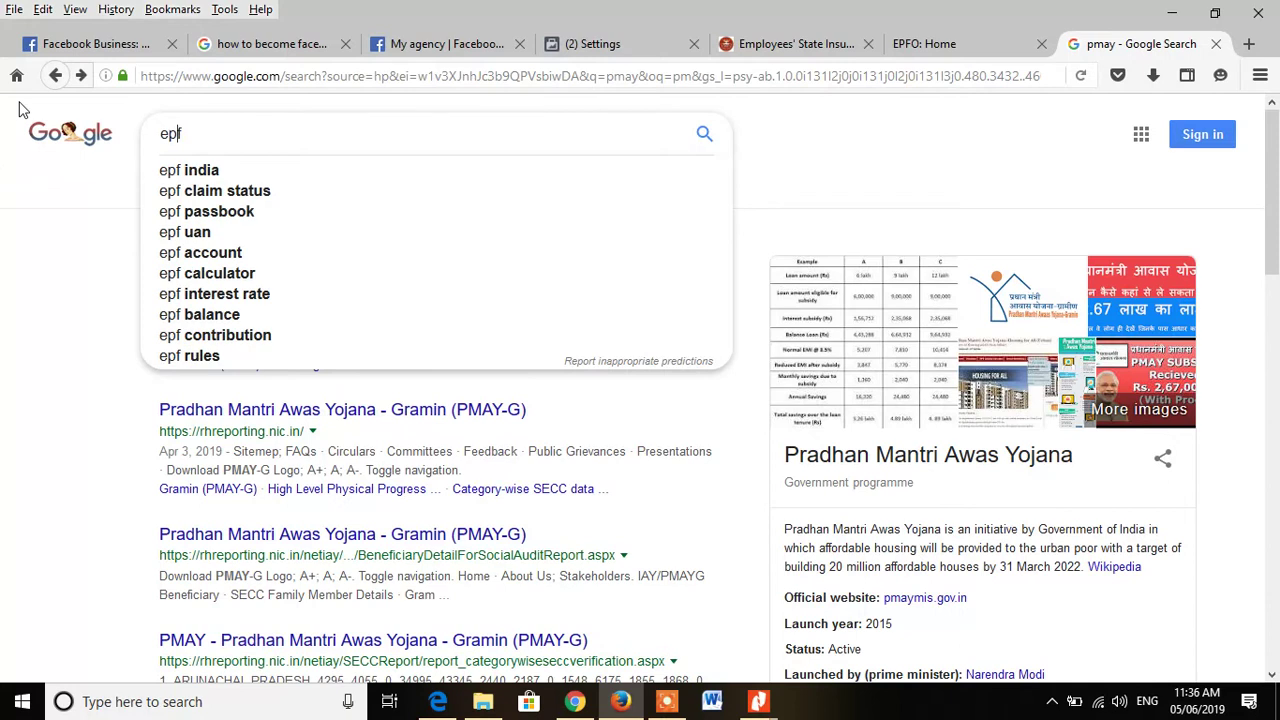
pyautogui.press('Down')
pyautogui.press('Return')
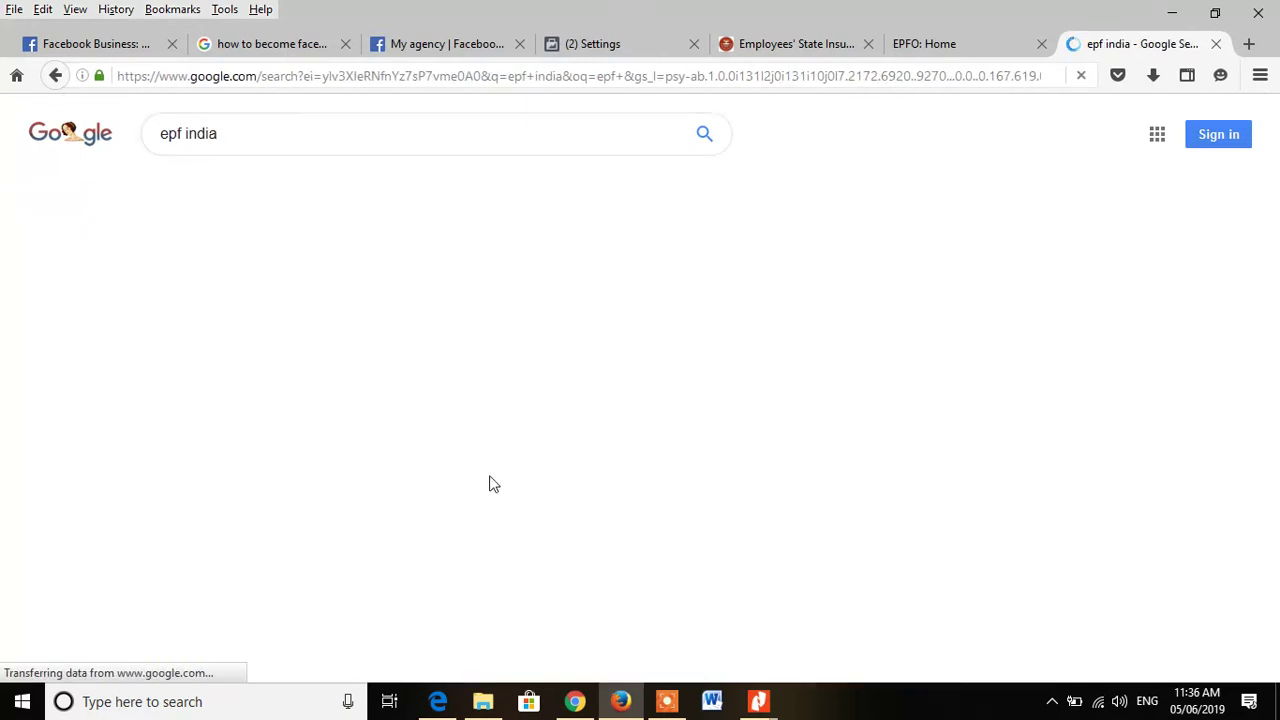
pyautogui.click(287, 265)
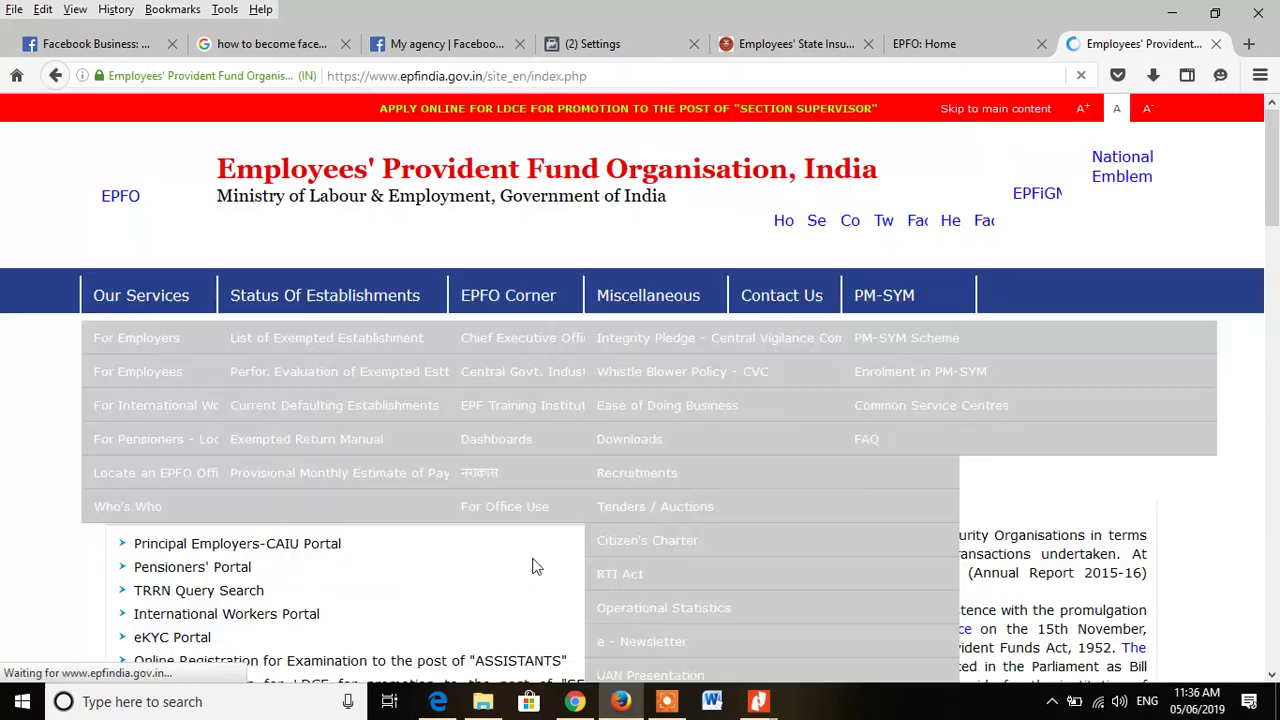
pyautogui.scroll(-5, 532, 565)
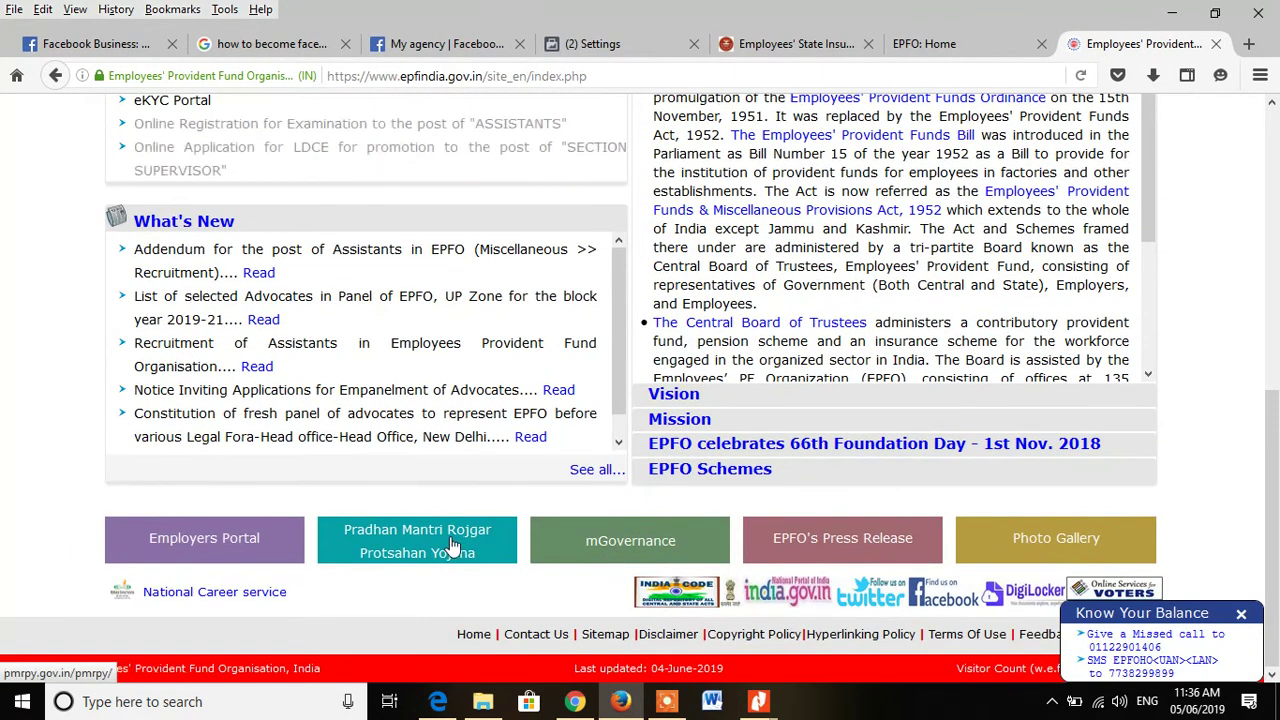
# Step: Open the Pradhan Mantri Rojgar Protsahan Yojana site and sign in with the autofilled LIN/PF code and password
pyautogui.click(443, 549)
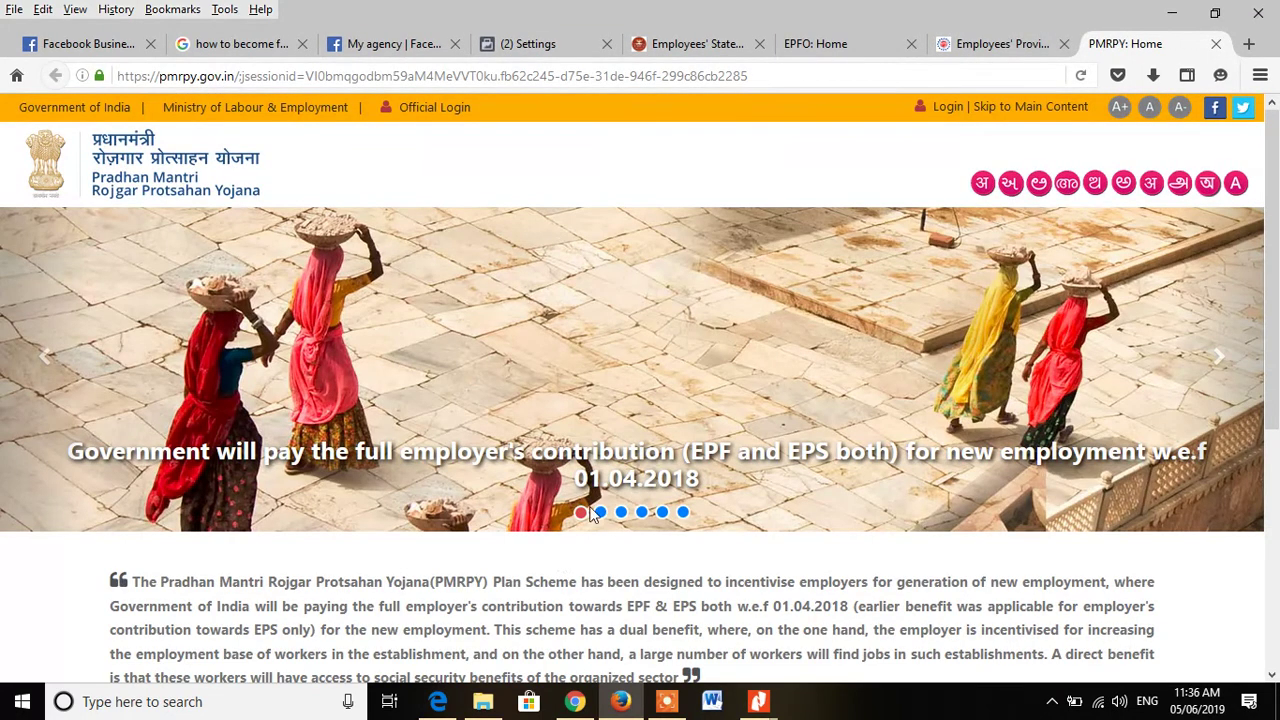
pyautogui.click(945, 106)
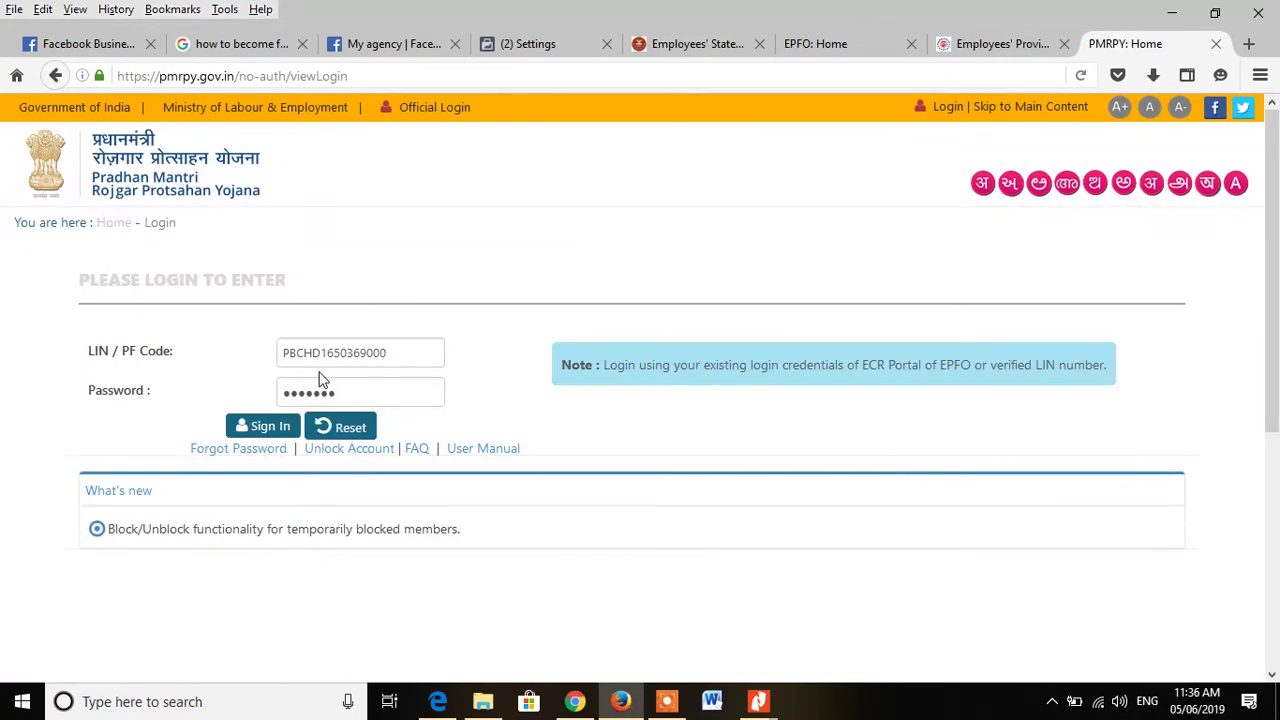
pyautogui.click(268, 426)
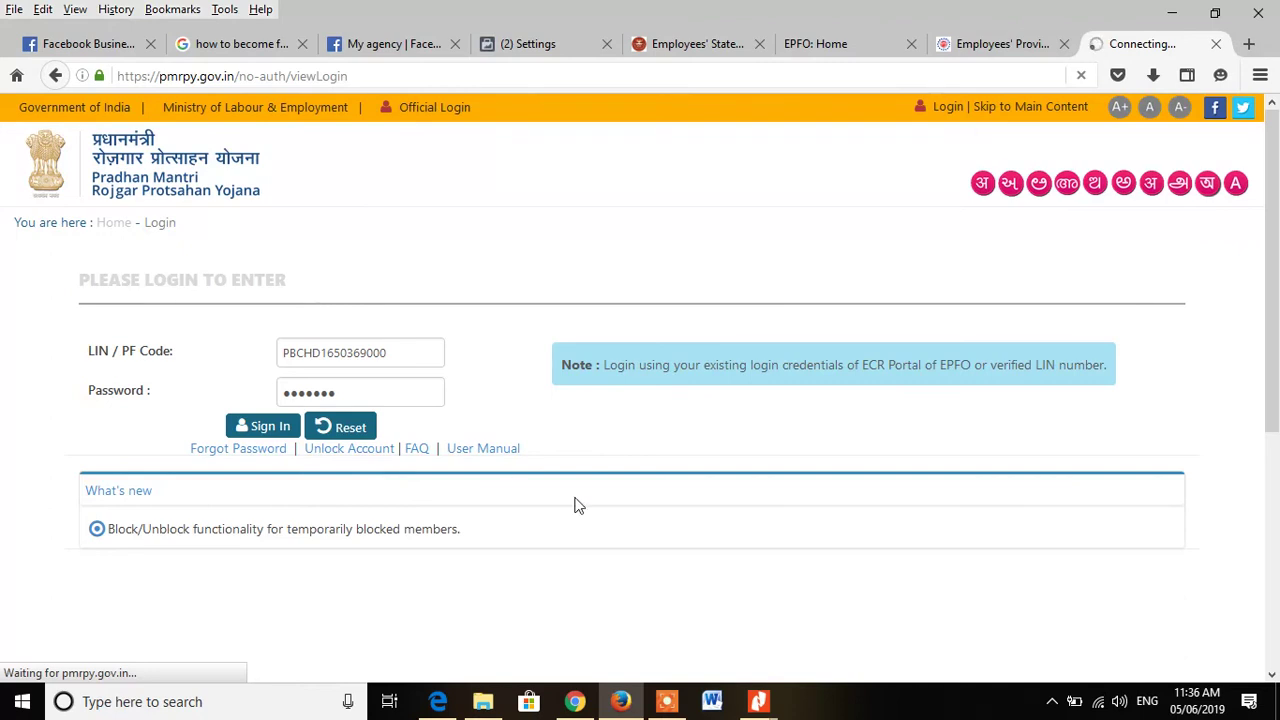
pyautogui.moveTo(618, 705)
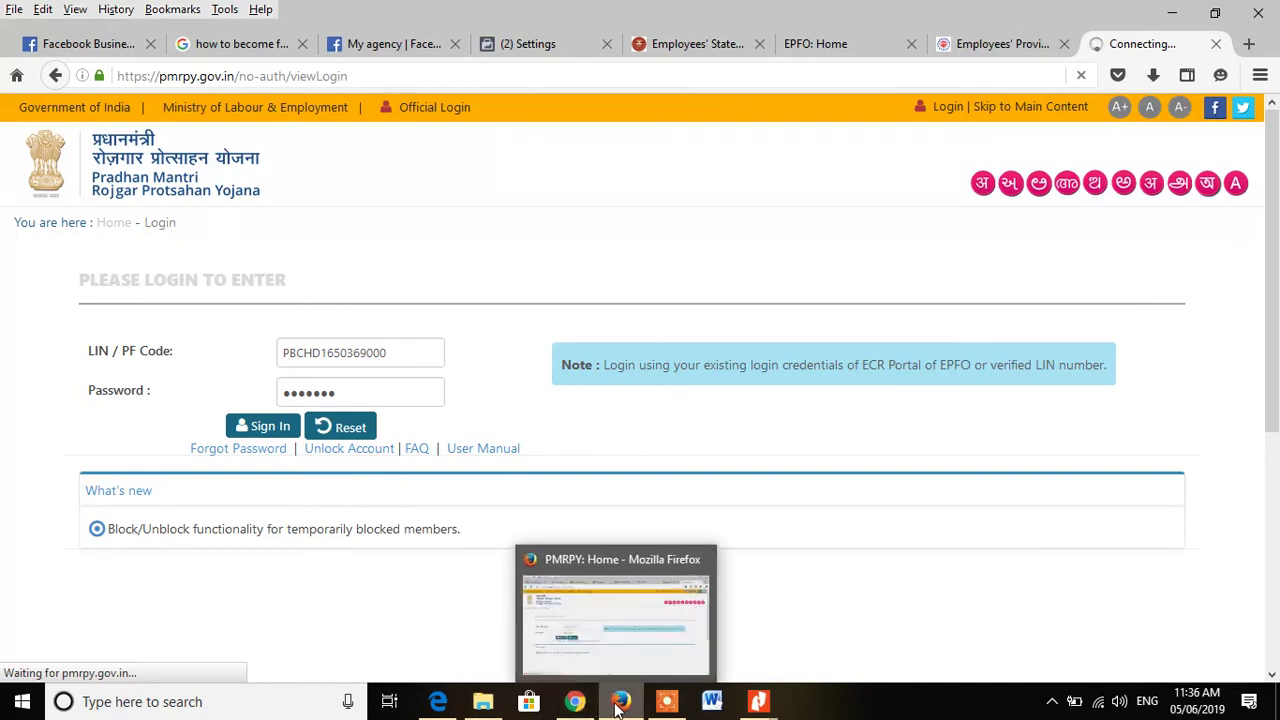
pyautogui.click(688, 44)
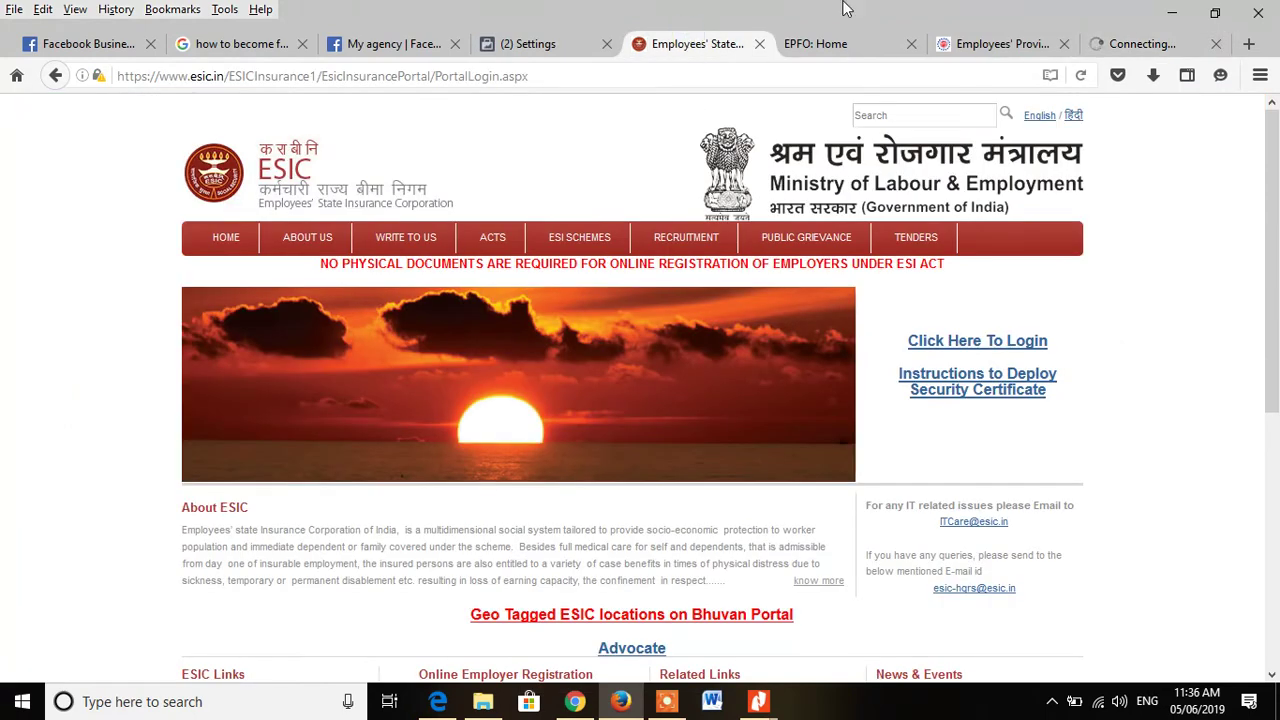
# Step: On the EPFO tab, choose DS KYC for the pending record and confirm the DSC prompt
pyautogui.click(818, 48)
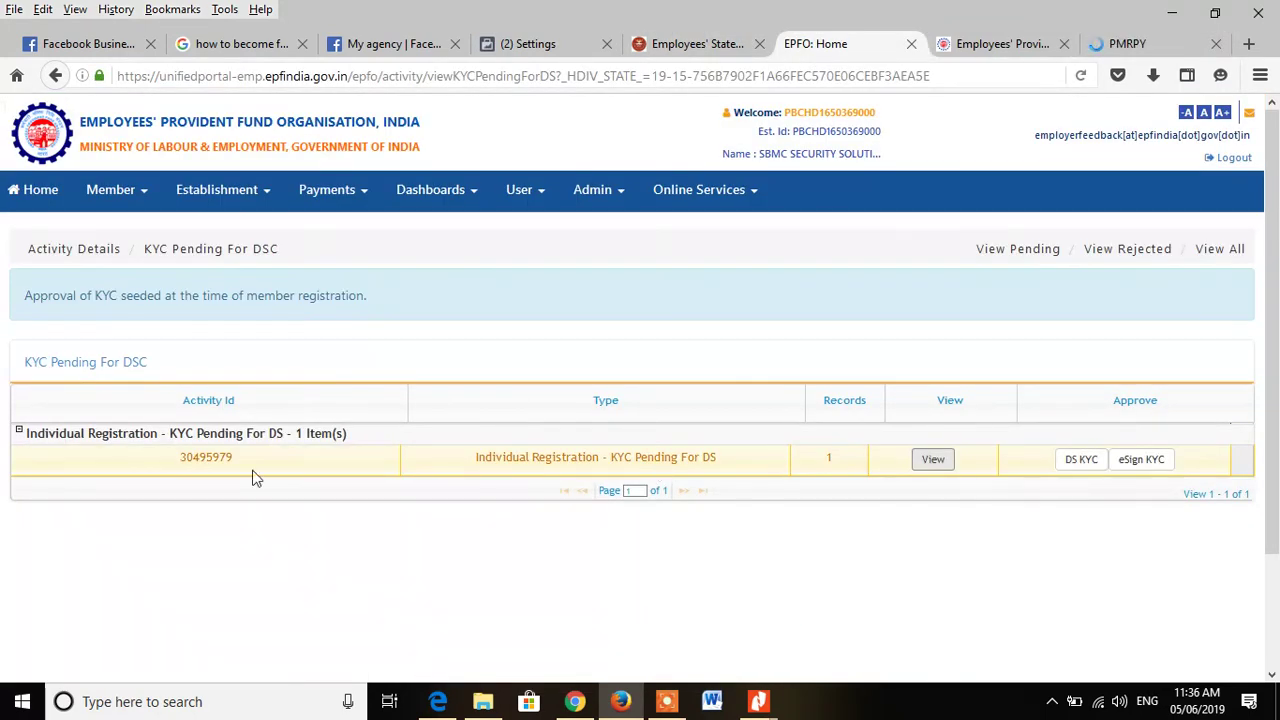
pyautogui.click(1081, 461)
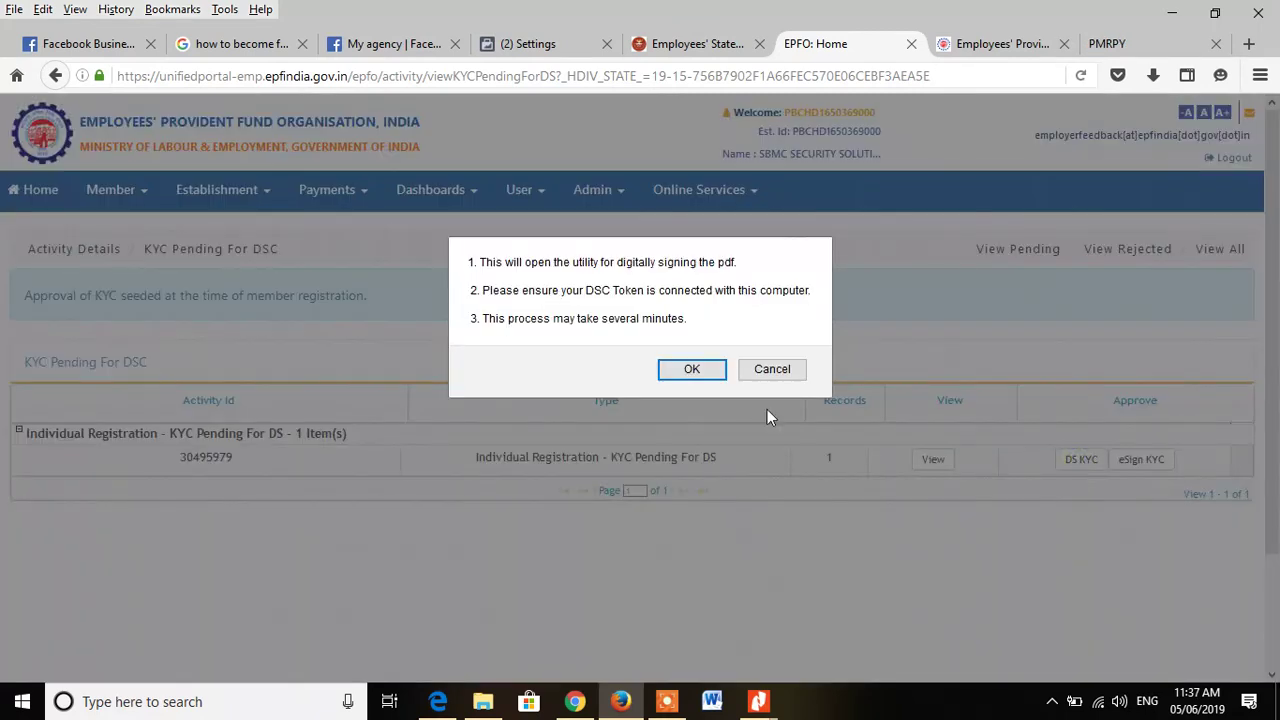
pyautogui.click(677, 371)
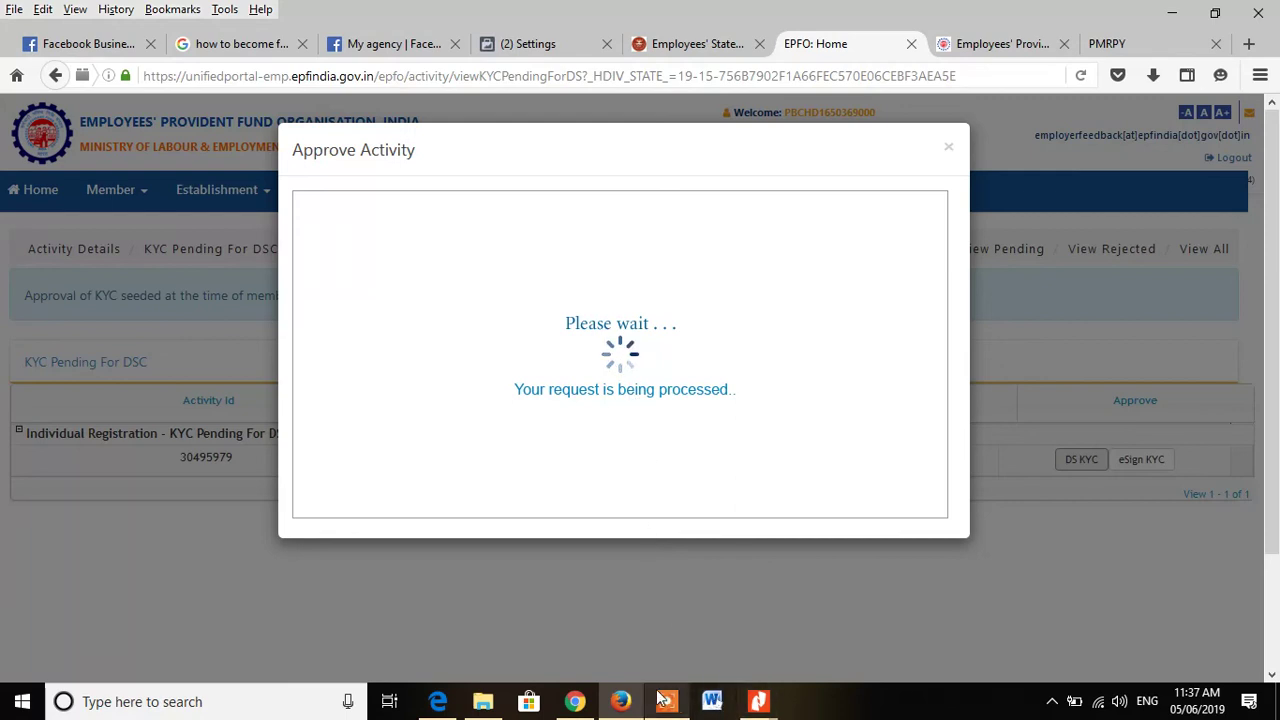
# Step: Allow the Java signing applet, pick the certificate, sign the KYC PDF with the token PIN
pyautogui.click(1040, 43)
pyautogui.click(1105, 43)
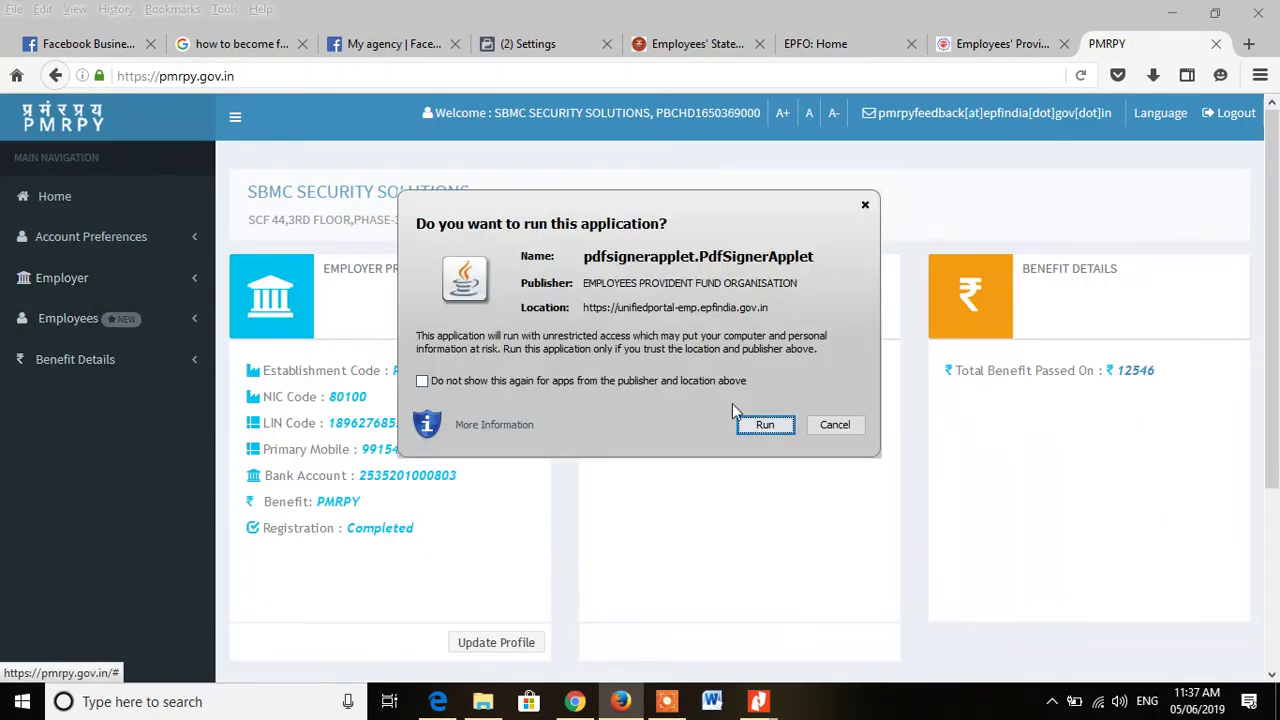
pyautogui.click(765, 424)
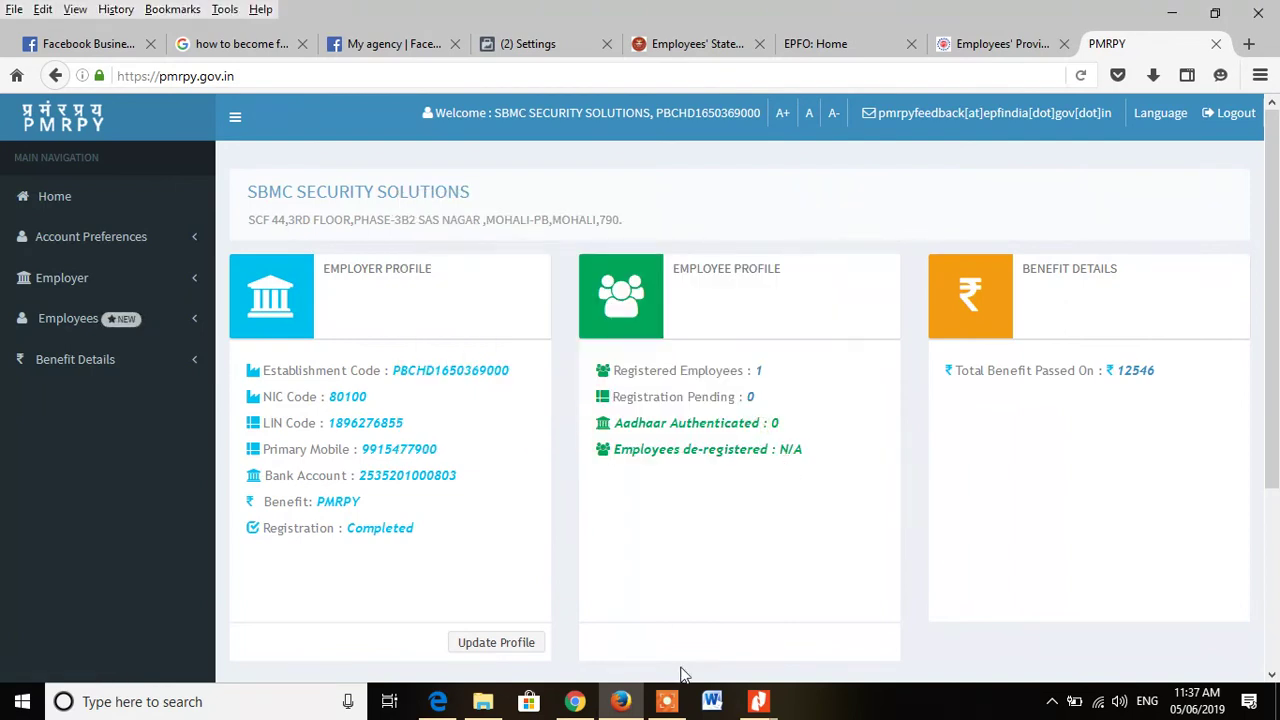
pyautogui.click(854, 46)
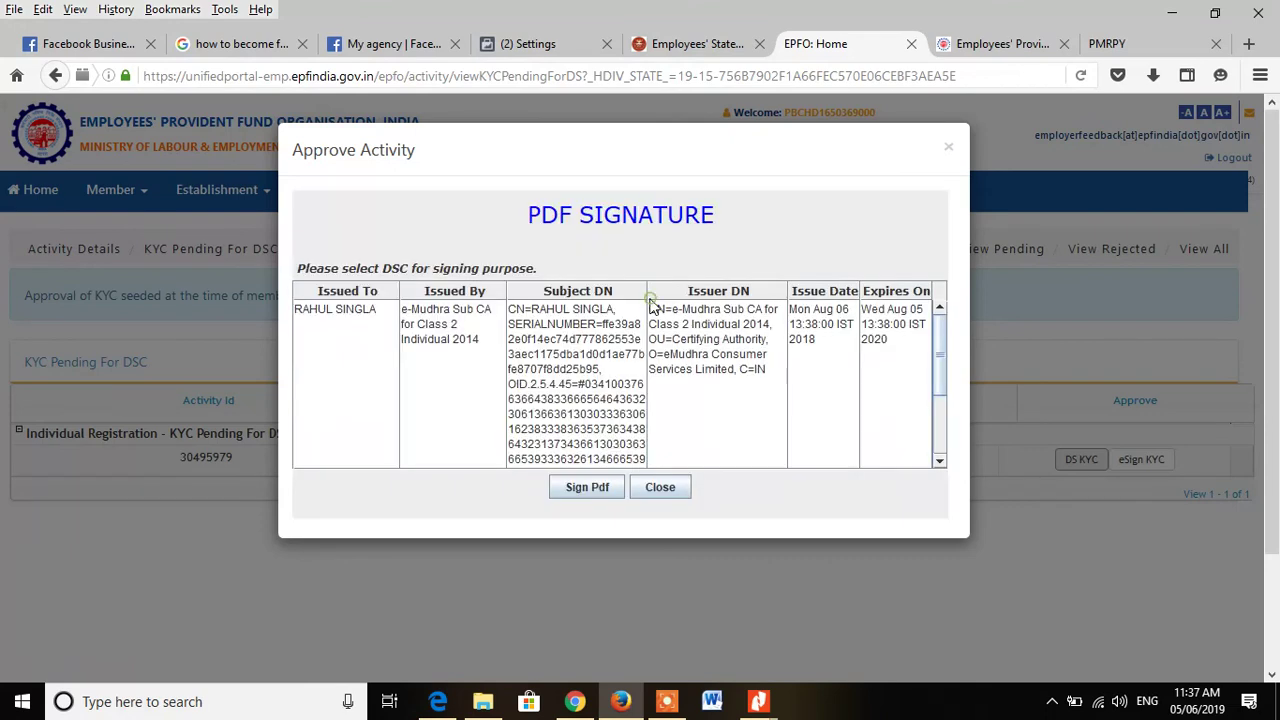
pyautogui.click(577, 385)
pyautogui.click(590, 489)
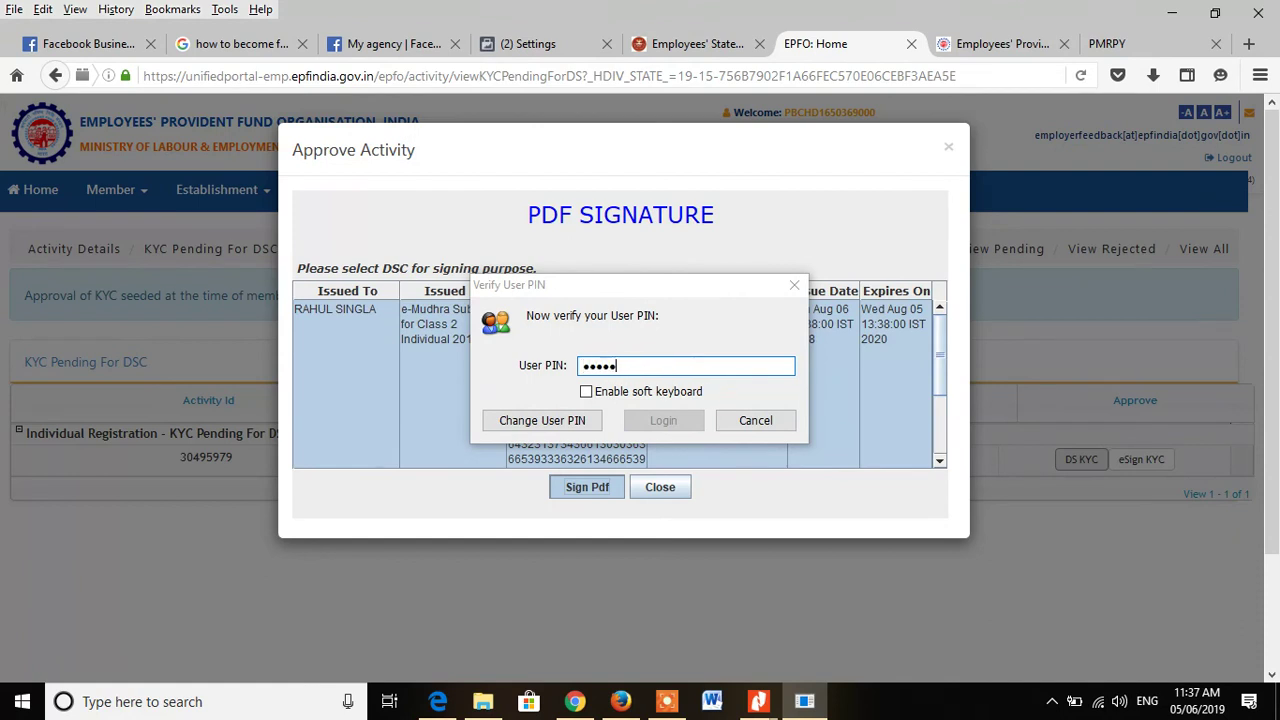
pyautogui.write('•')
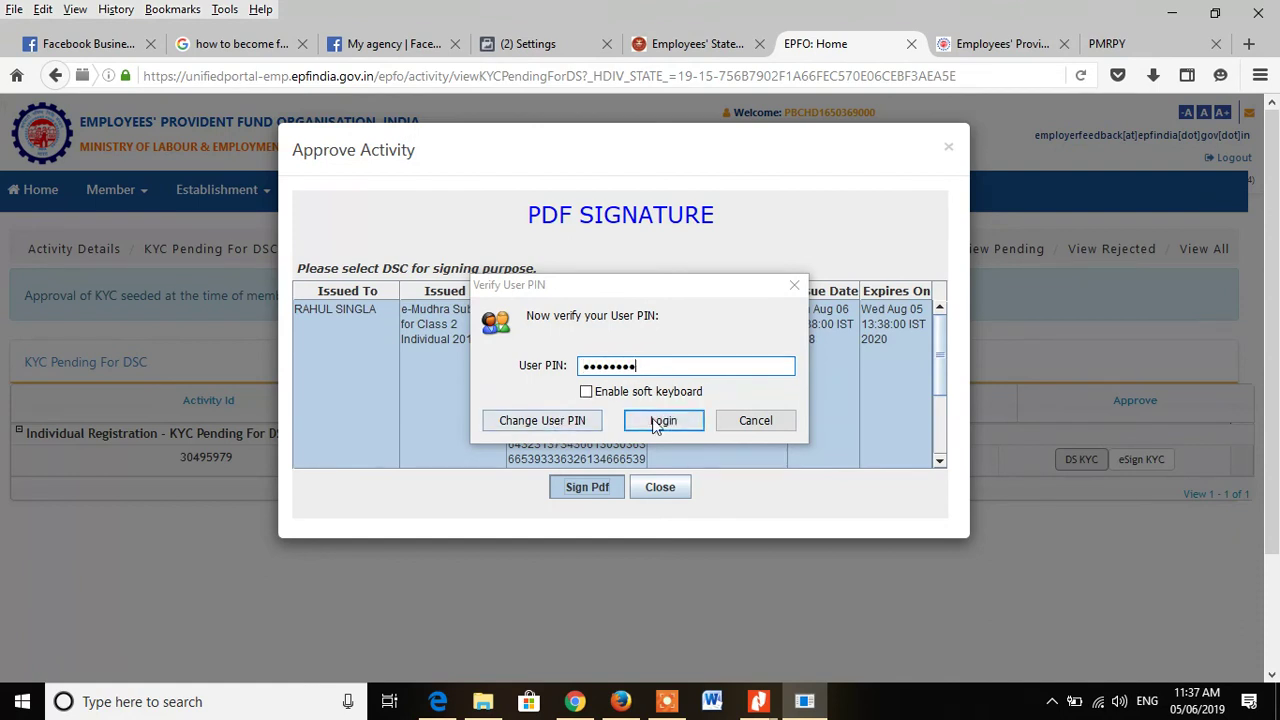
pyautogui.click(663, 421)
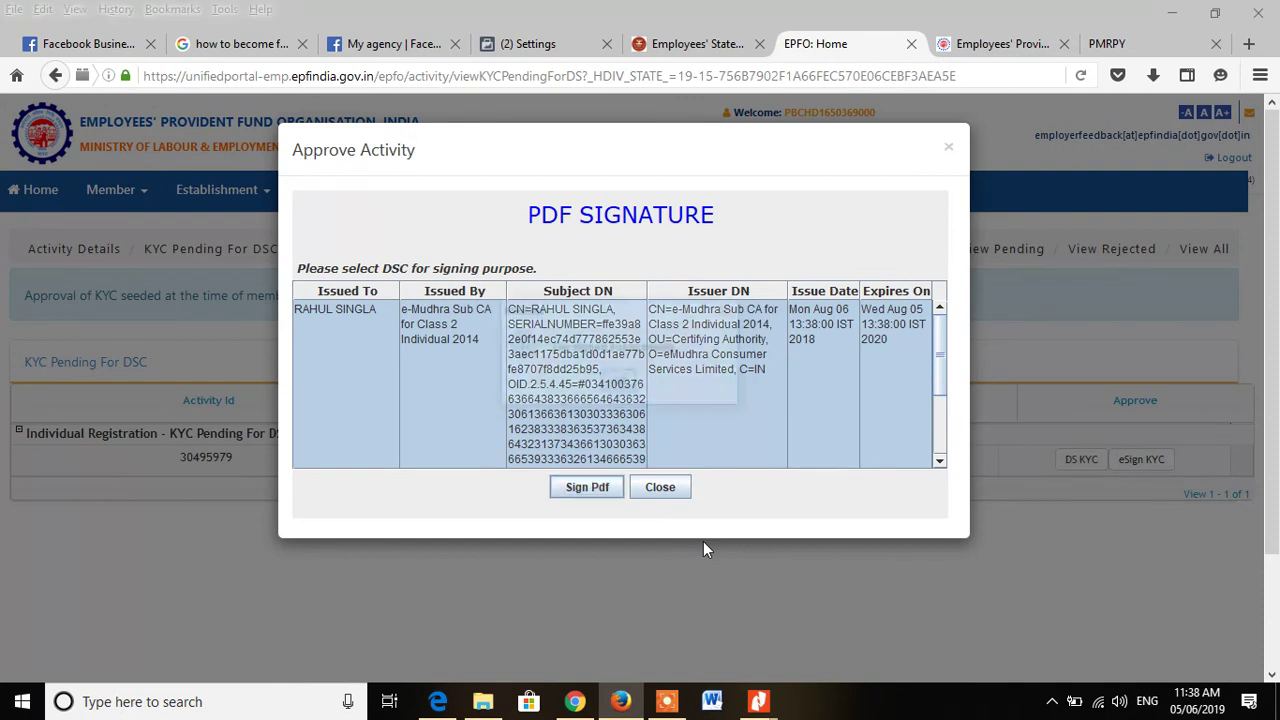
pyautogui.click(622, 384)
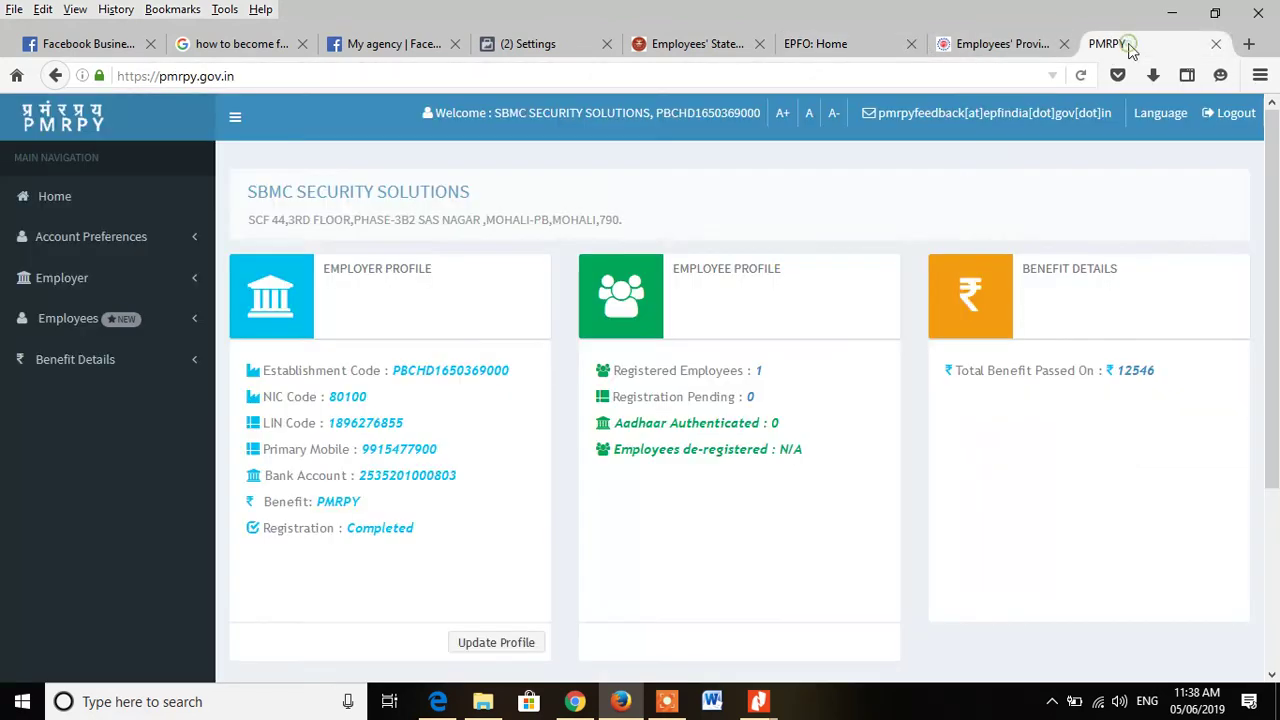
# Step: On the PMRPY dashboard, expand the Employer and Employee sidebar menus
pyautogui.click(1128, 48)
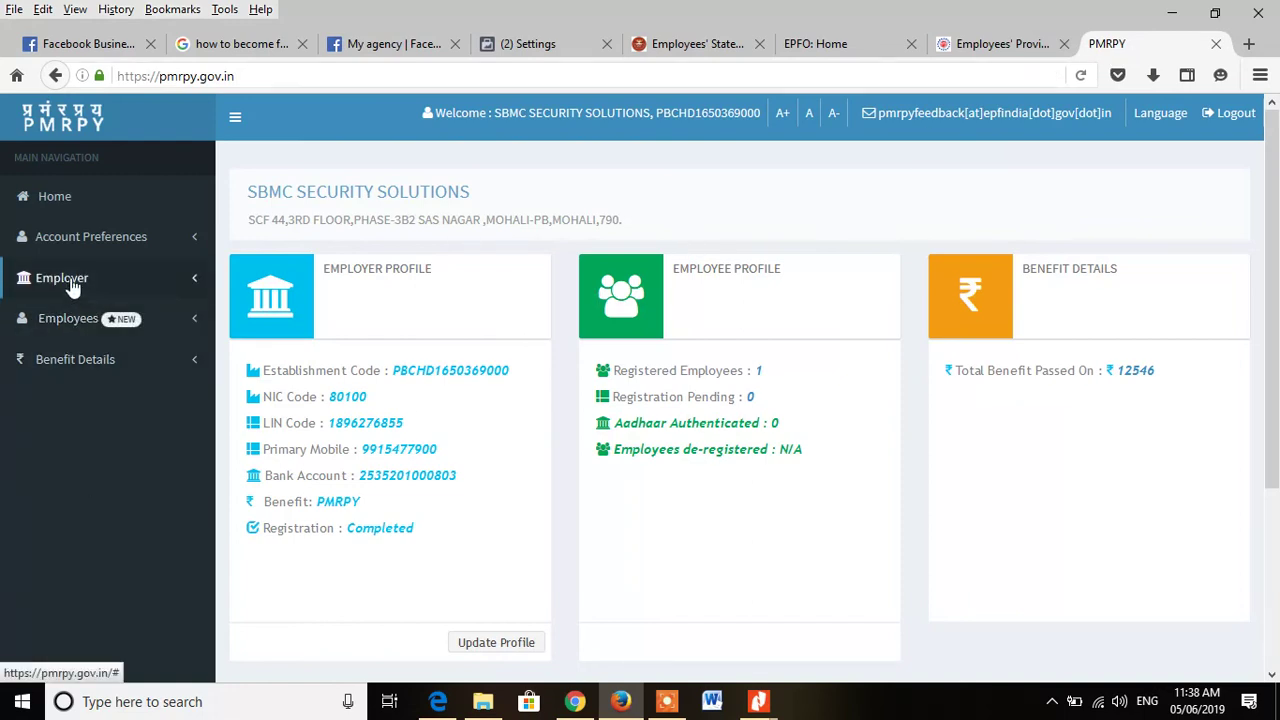
pyautogui.click(70, 322)
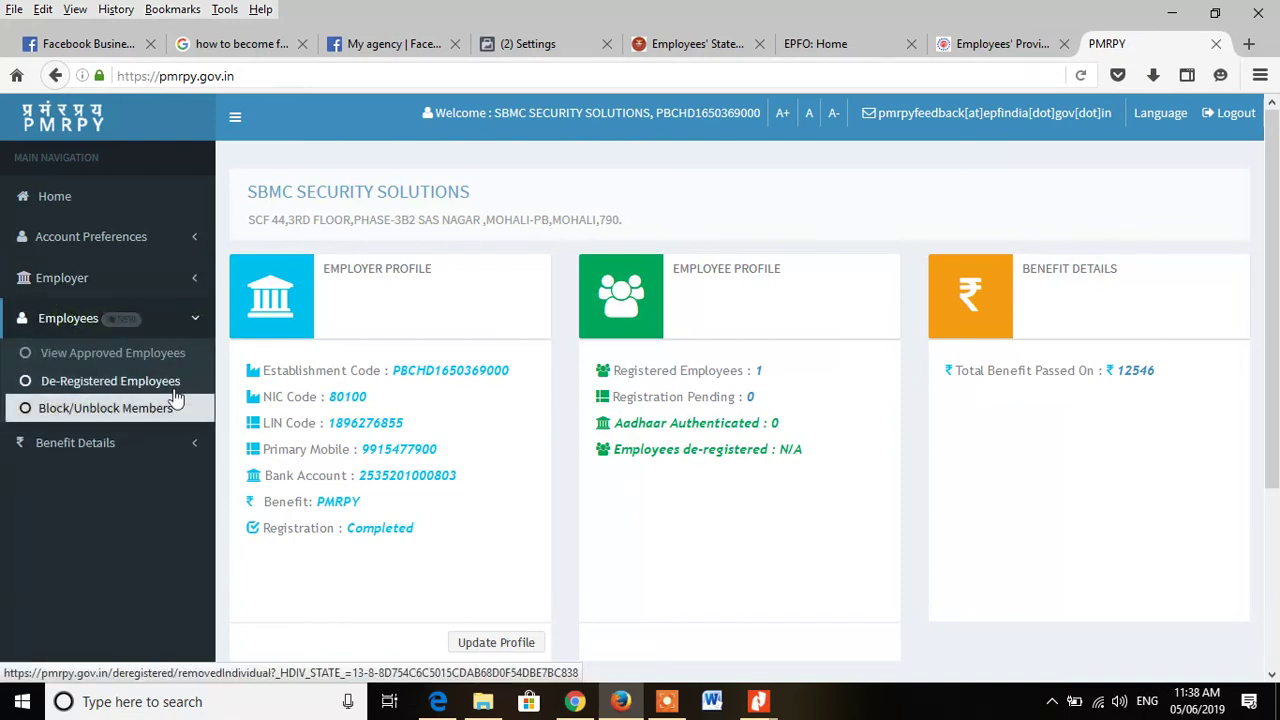
pyautogui.click(90, 320)
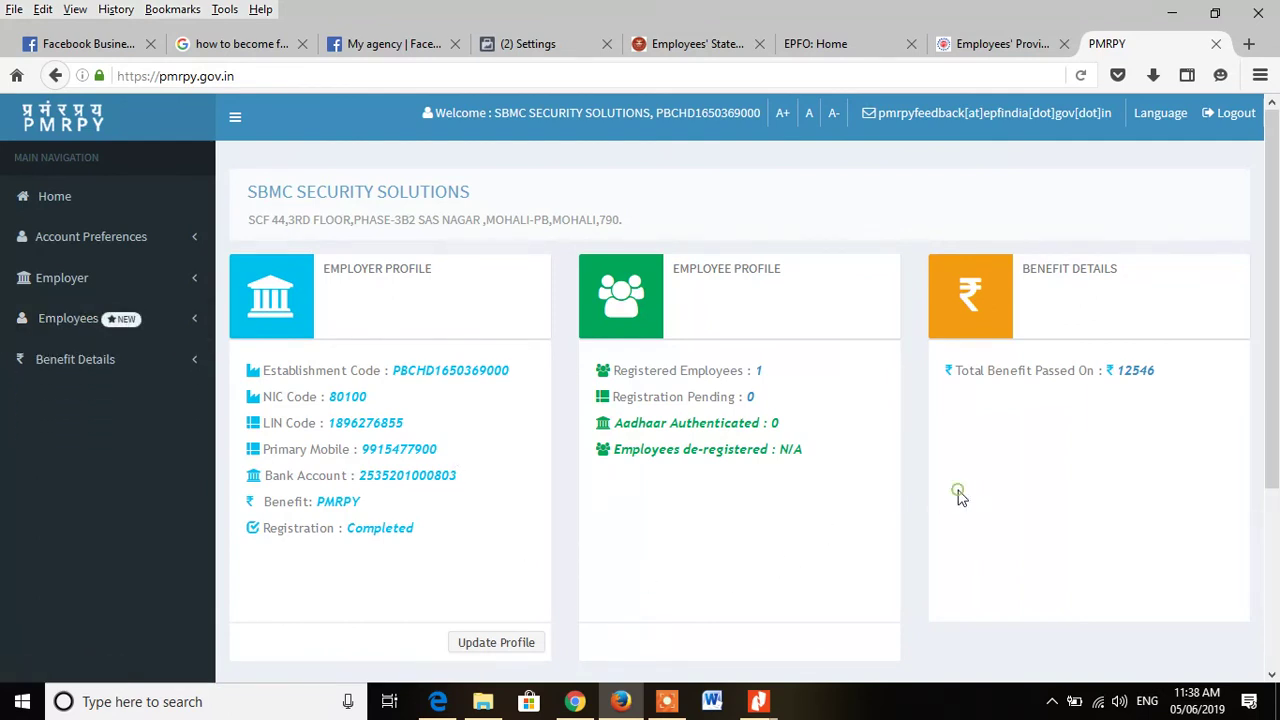
pyautogui.click(62, 280)
pyautogui.click(72, 346)
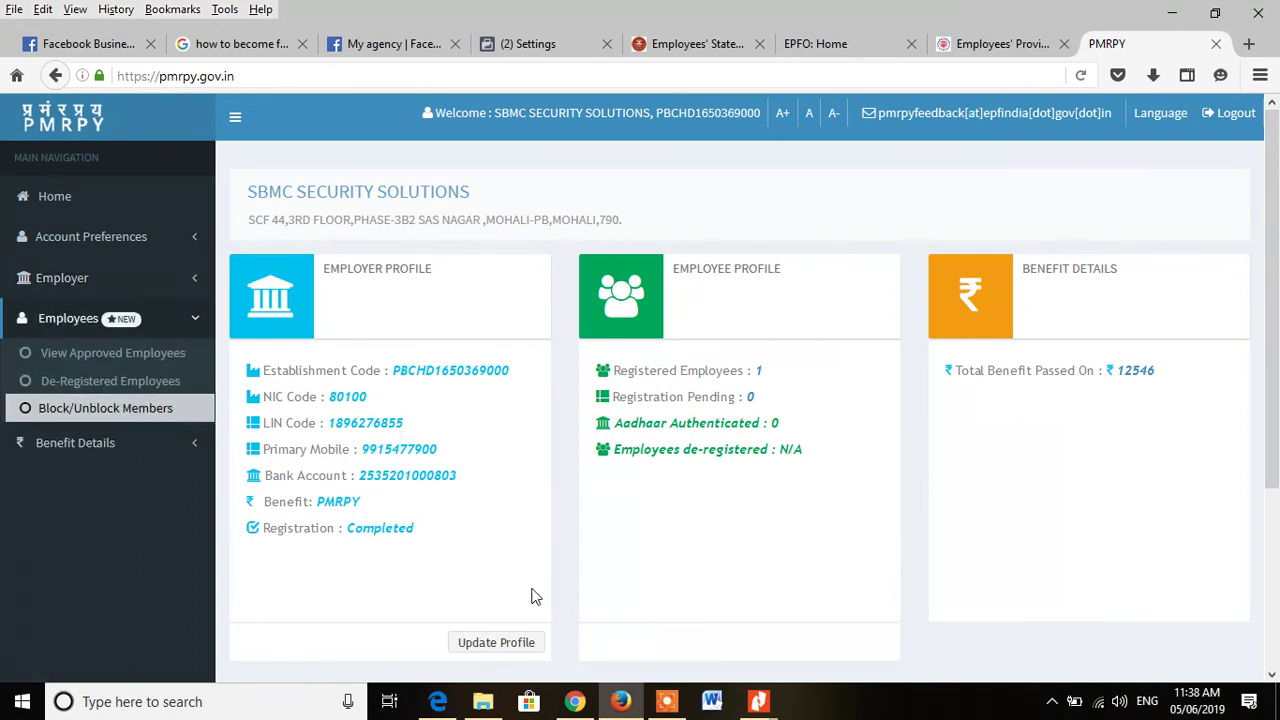
pyautogui.scroll(-3, 532, 596)
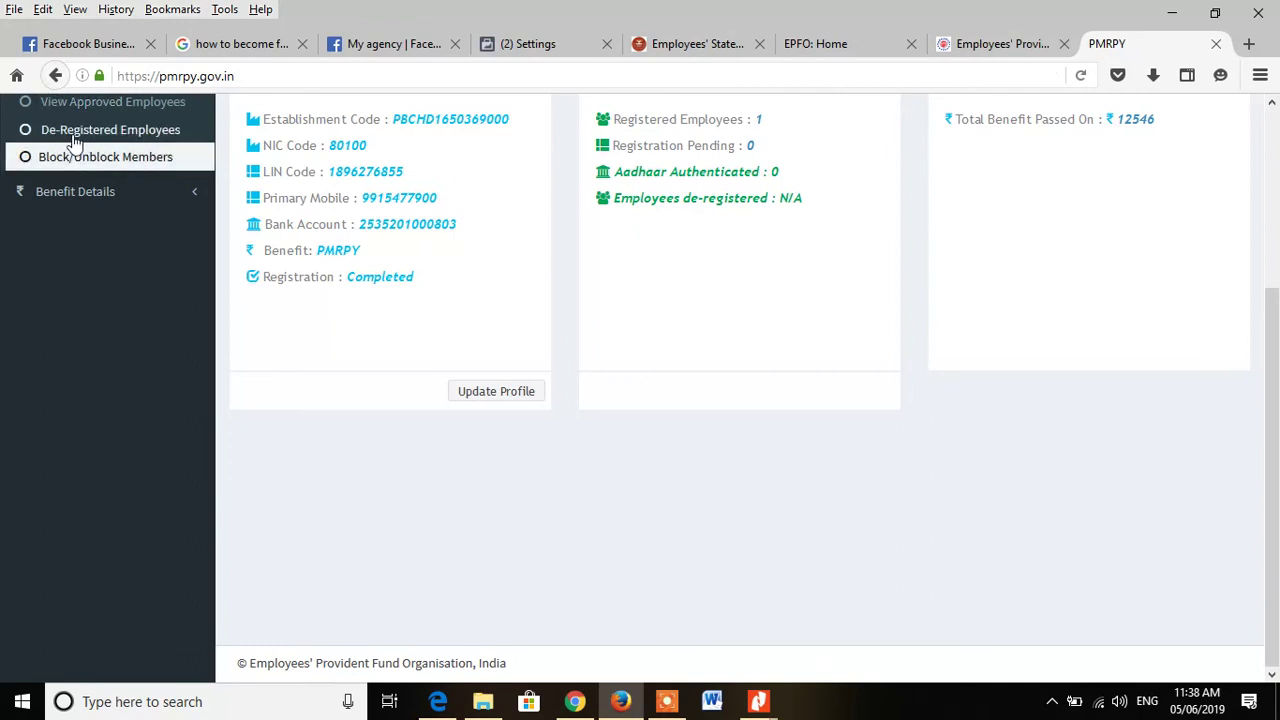
pyautogui.scroll(2, 110, 286)
# Step: Reload the dashboard home and open View Approved Employees from the Employees menu
pyautogui.click(80, 174)
pyautogui.click(22, 176)
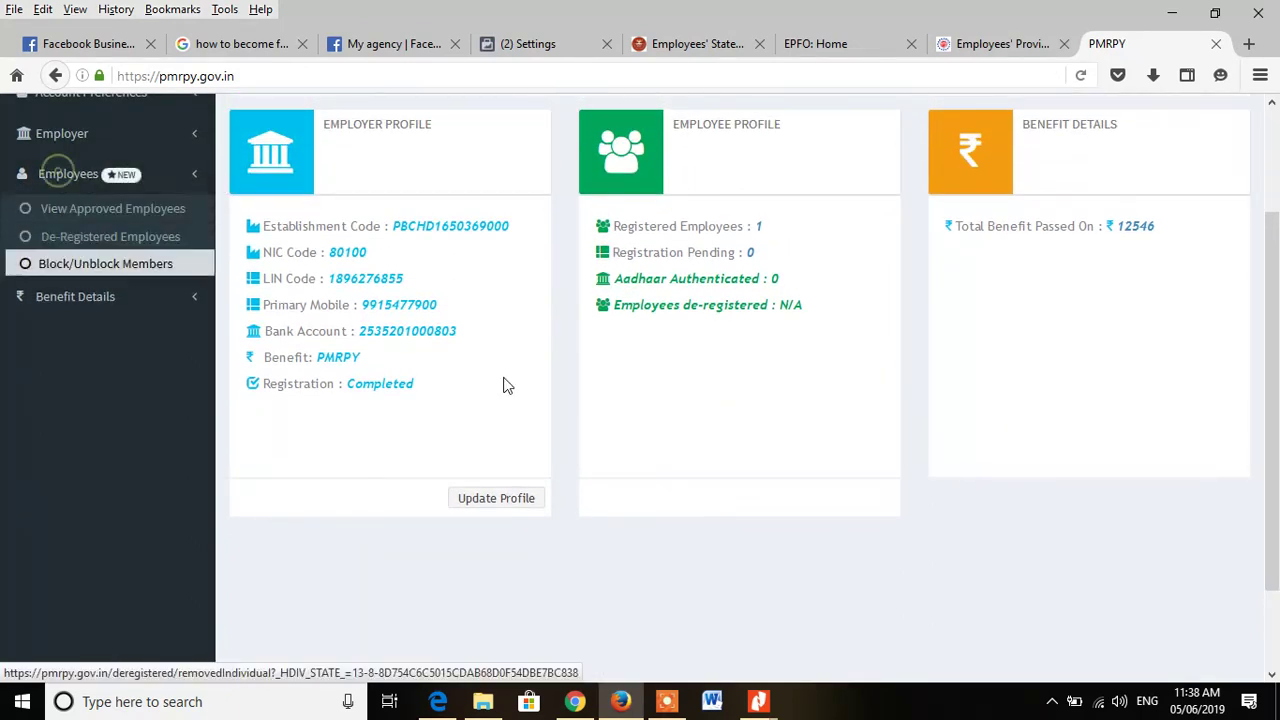
pyautogui.scroll(3, 600, 360)
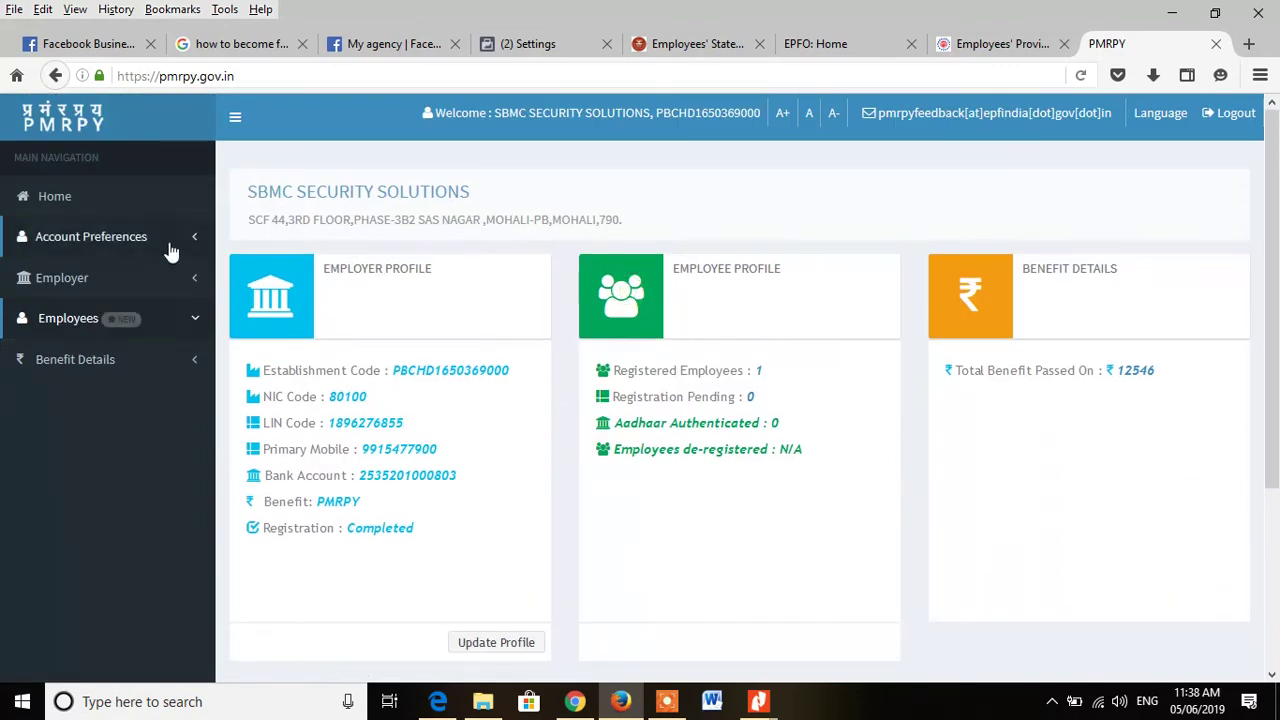
pyautogui.click(57, 199)
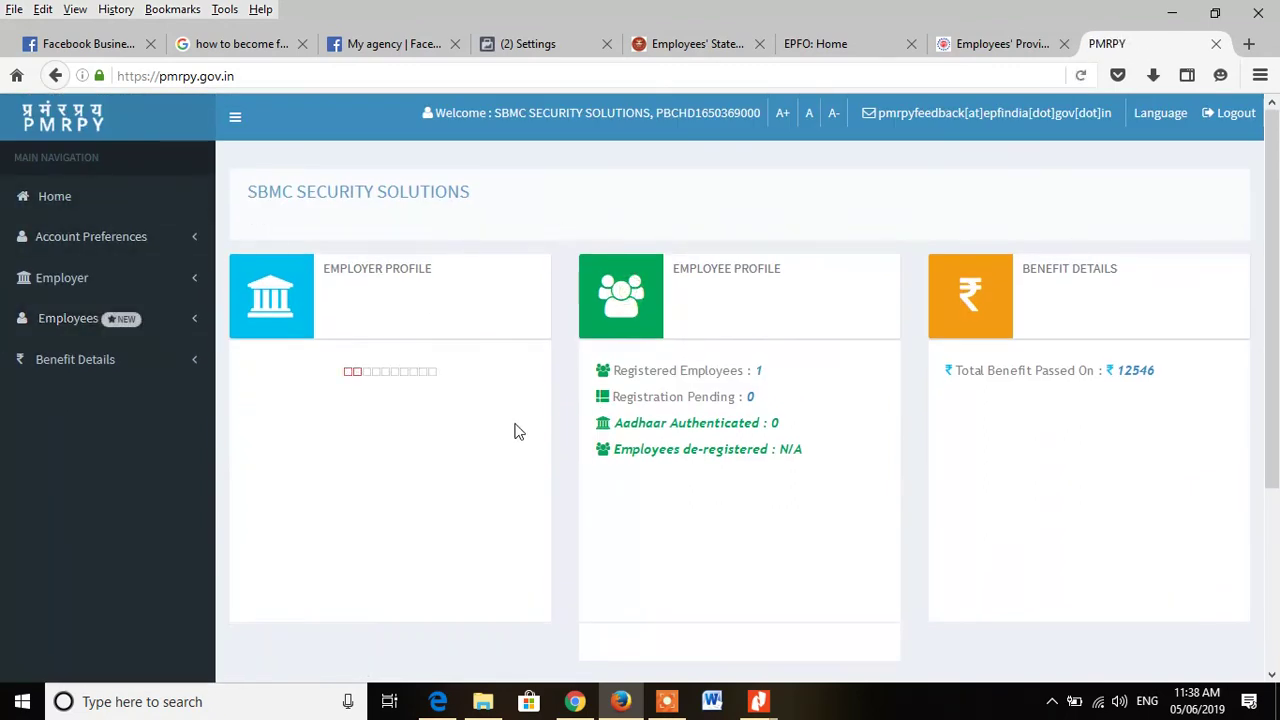
pyautogui.click(70, 318)
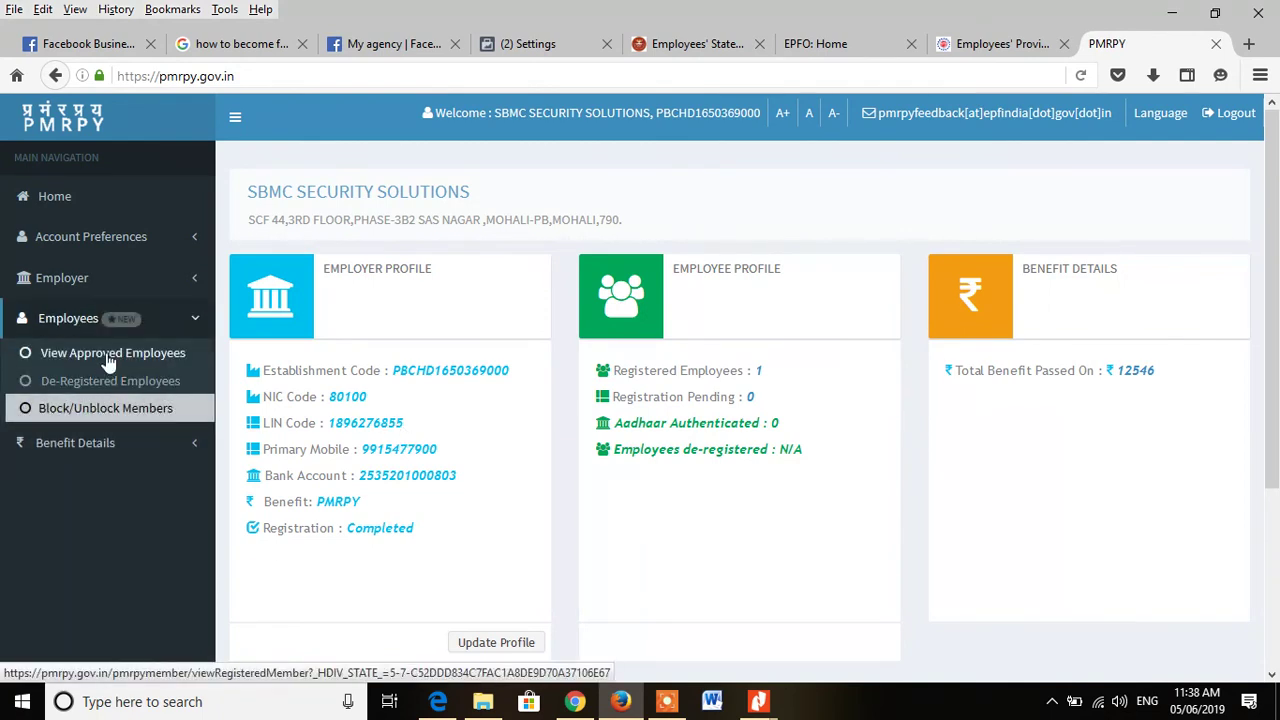
pyautogui.click(105, 355)
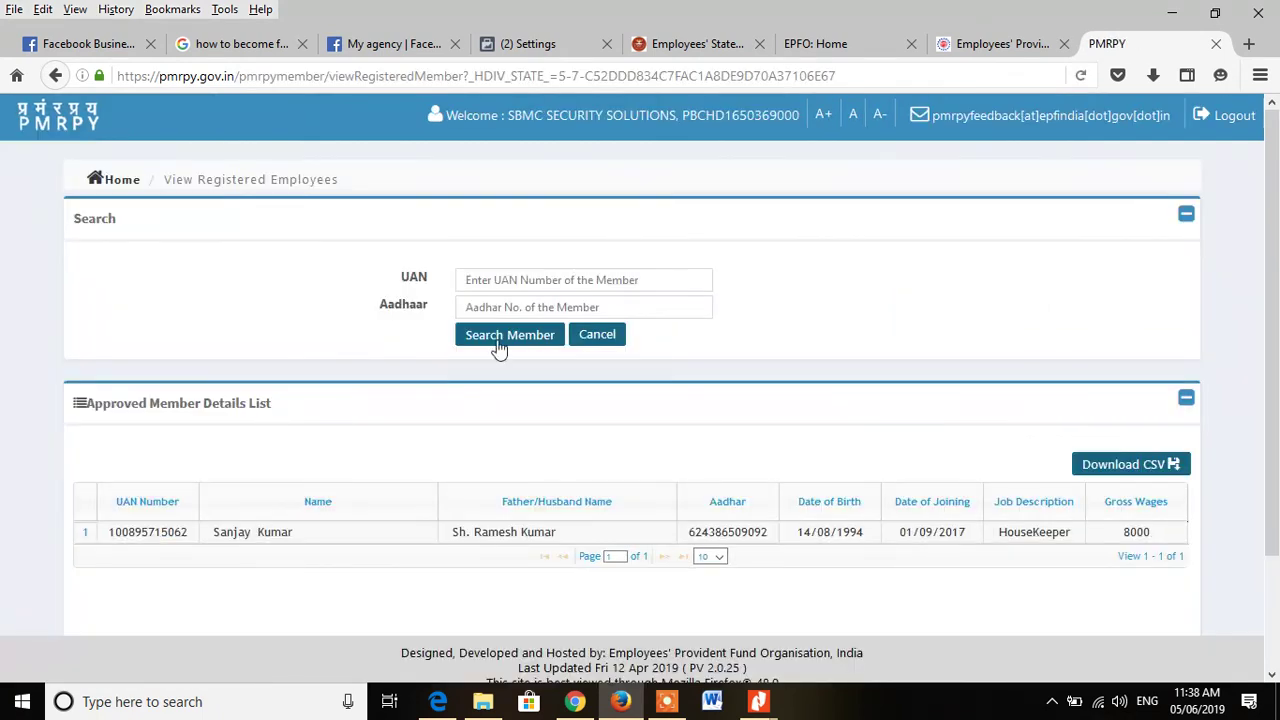
# Step: Select the UAN field, close the empty PDF reader, and bring up the document showing the UAN
pyautogui.click(519, 281)
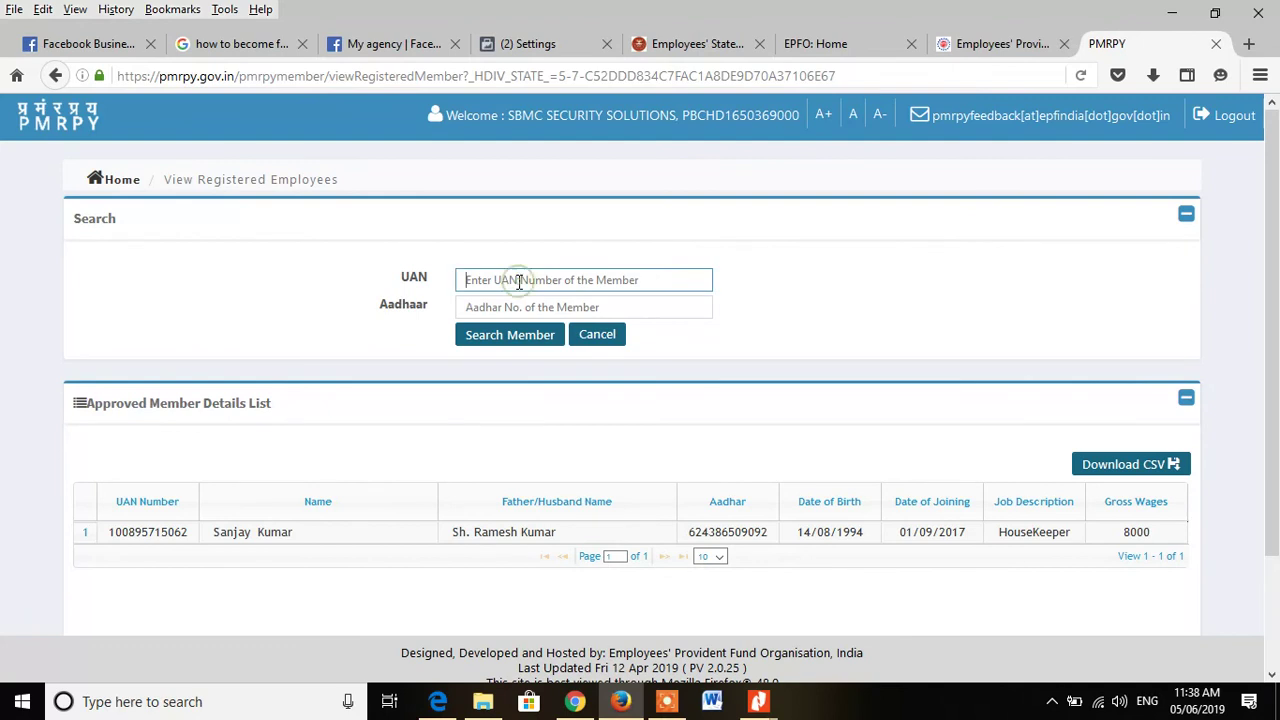
pyautogui.click(758, 701)
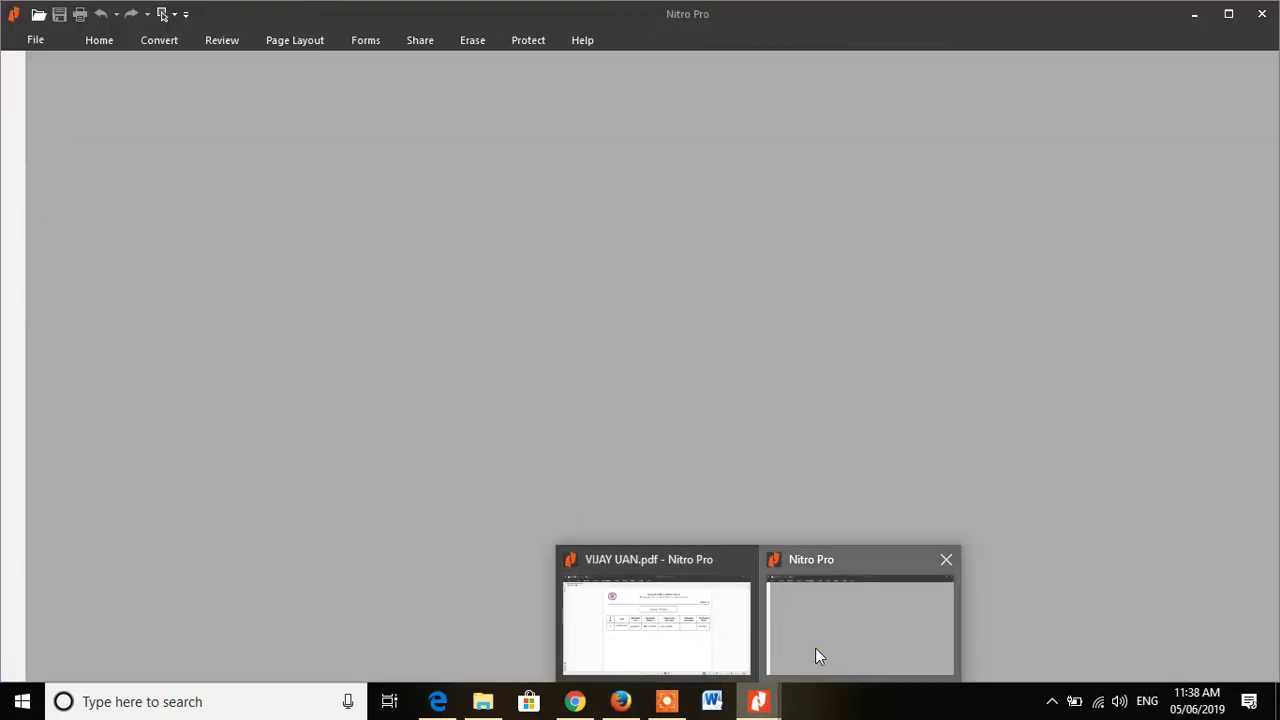
pyautogui.click(815, 648)
pyautogui.click(1258, 24)
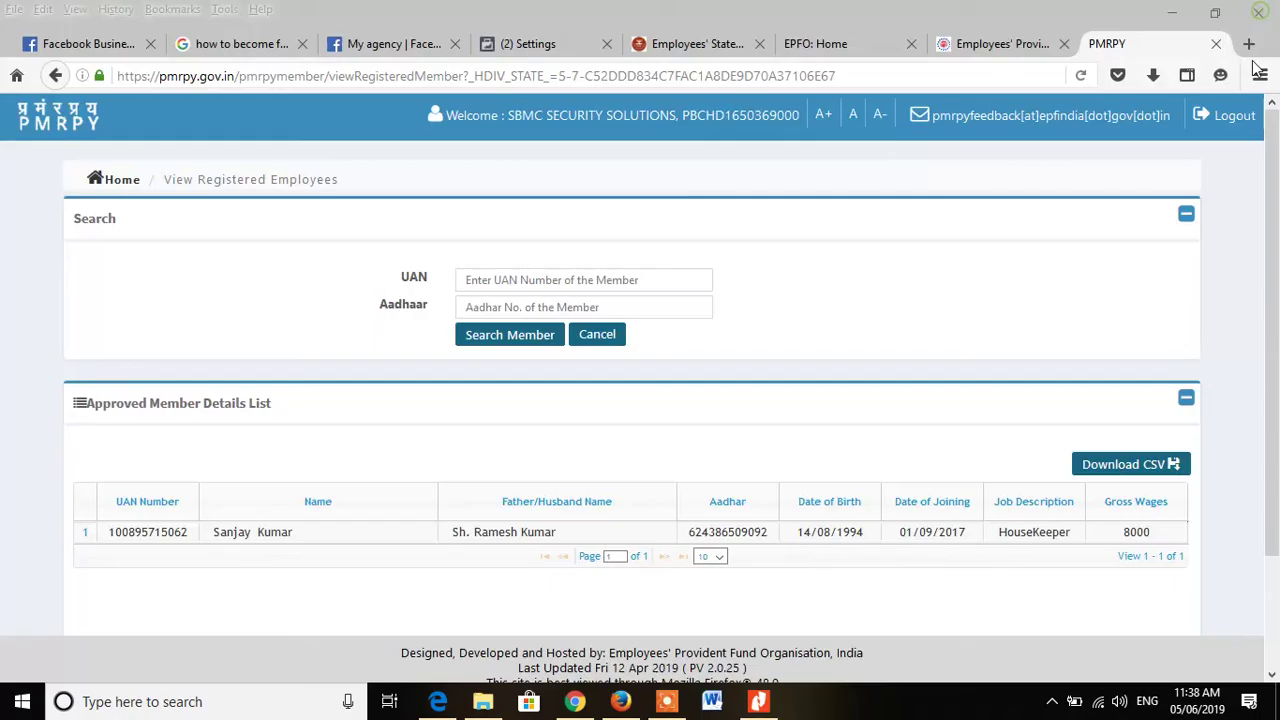
pyautogui.click(1180, 18)
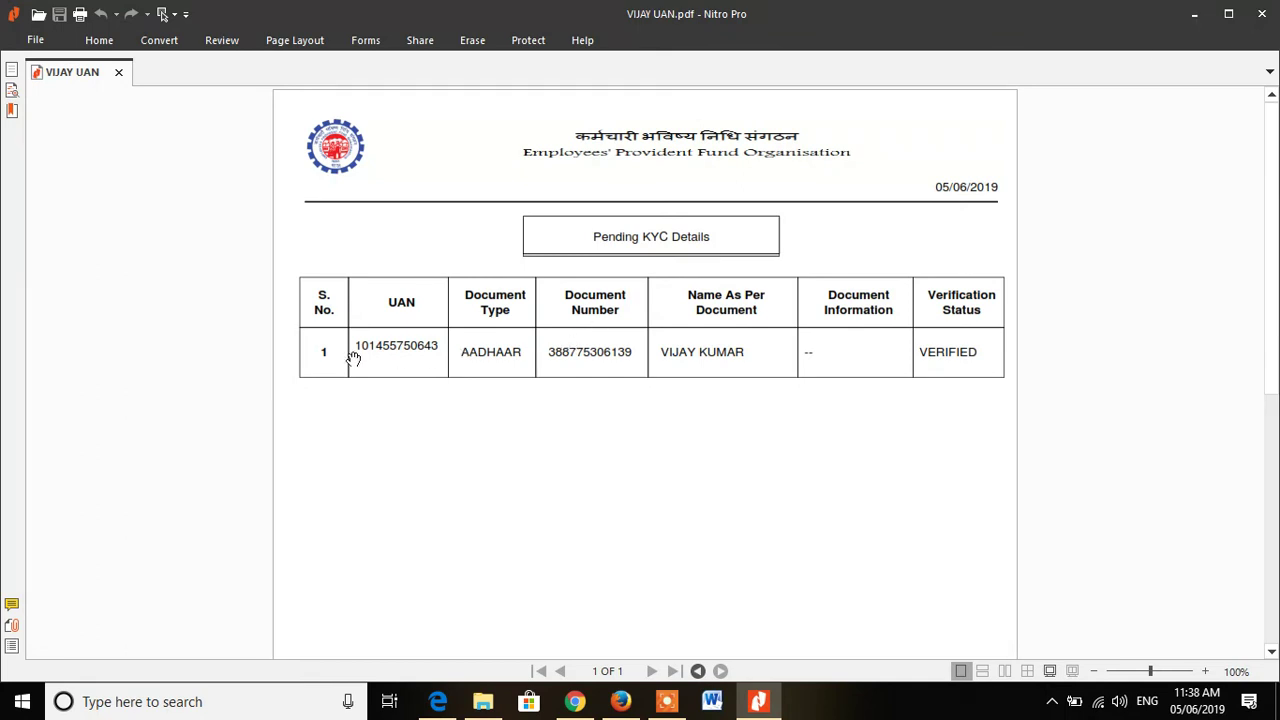
# Step: Enter the employee's UAN, run Search Member twice, and go back to the Home dashboard
pyautogui.click(621, 701)
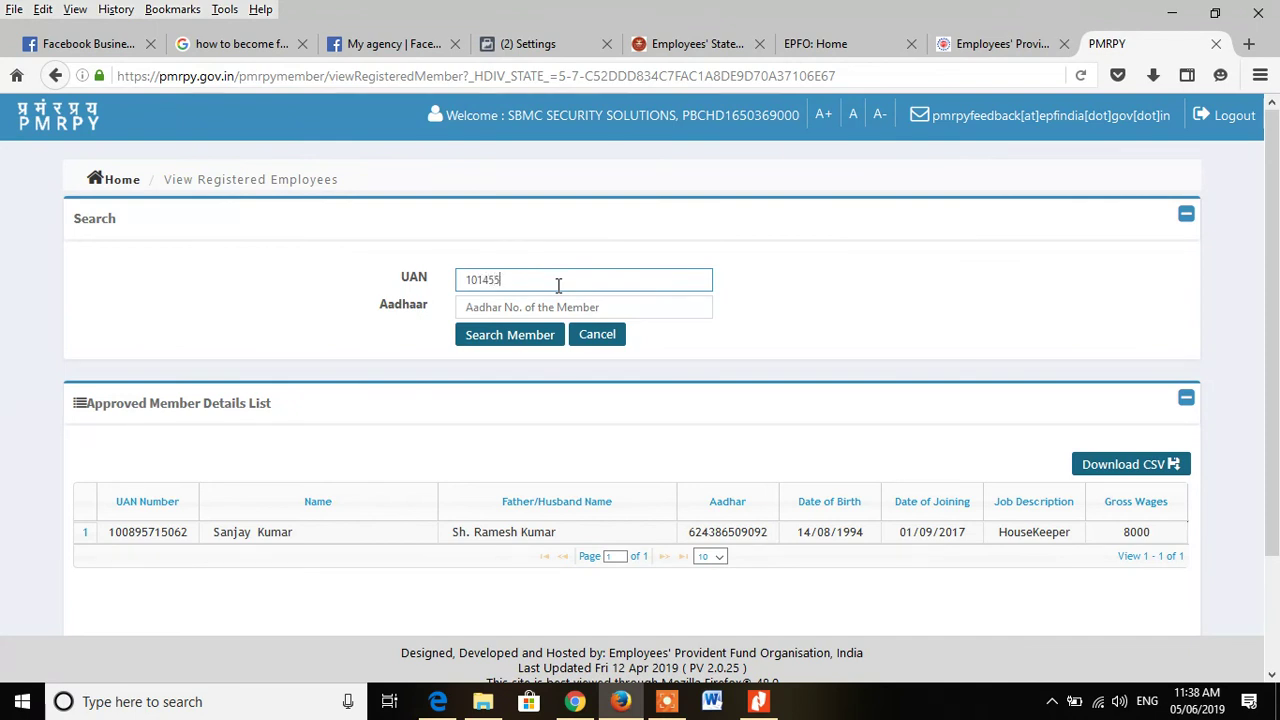
pyautogui.click(618, 702)
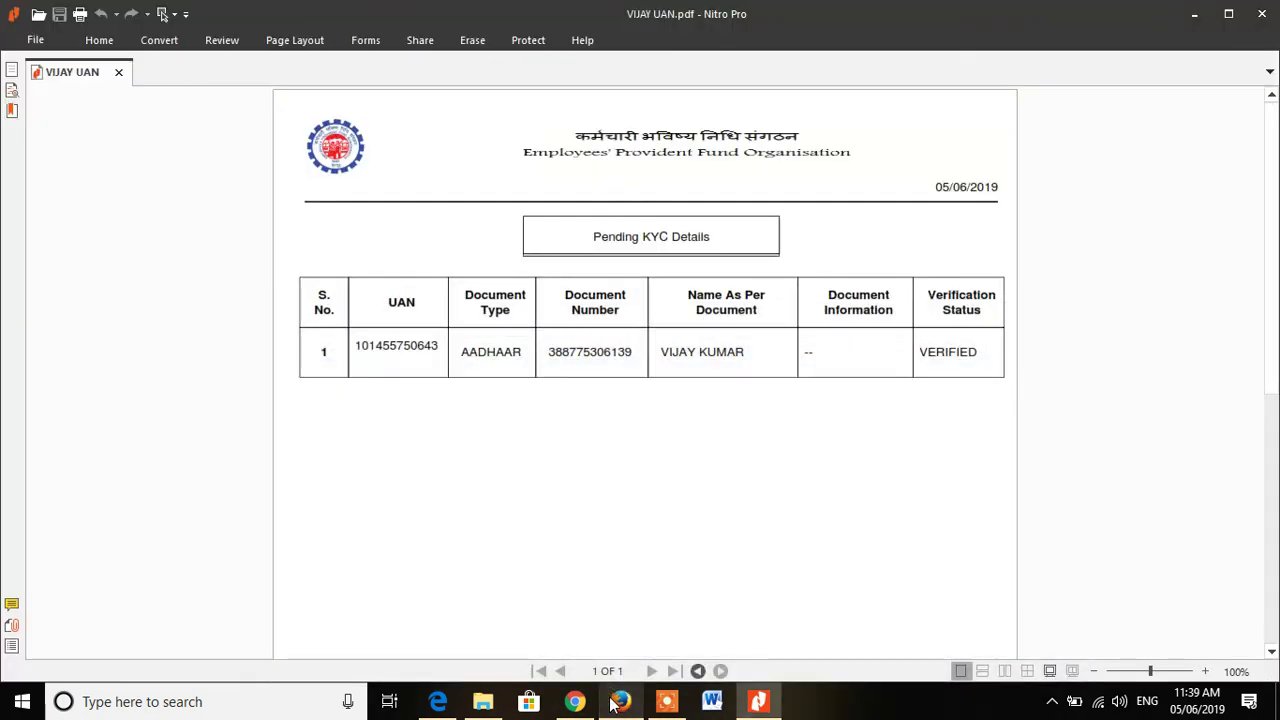
pyautogui.click(618, 702)
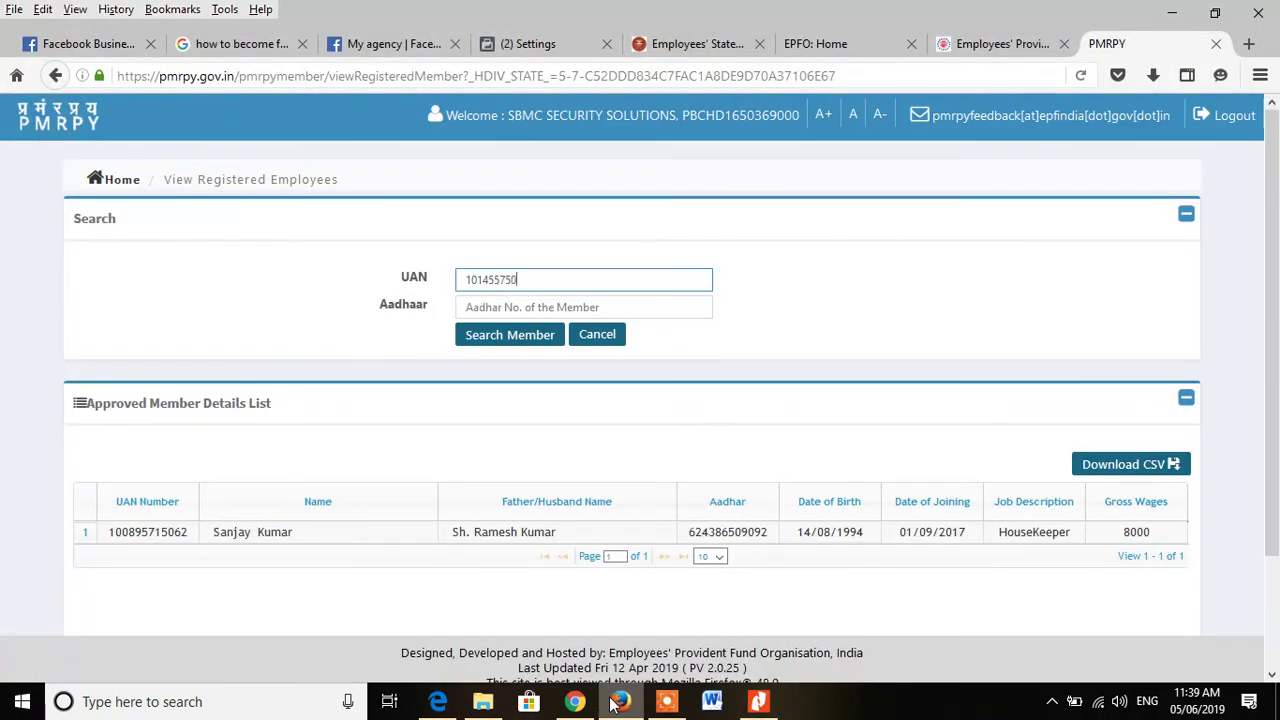
pyautogui.click(618, 702)
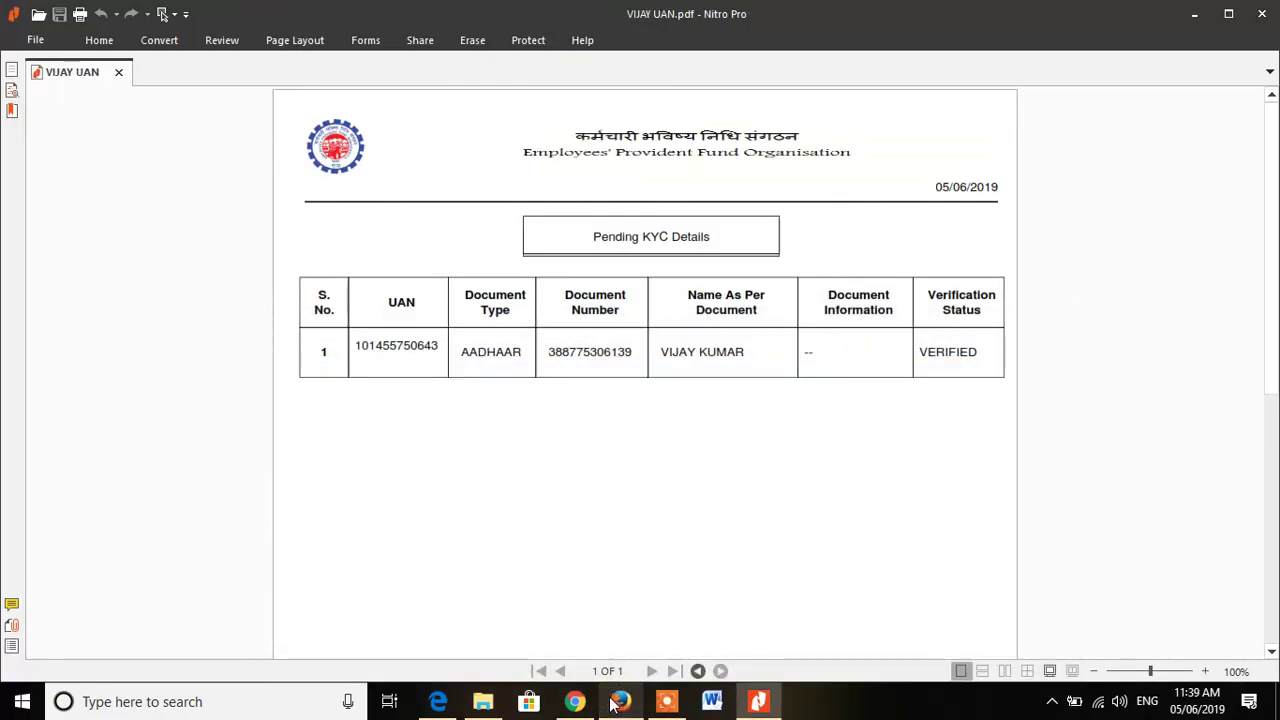
pyautogui.click(618, 702)
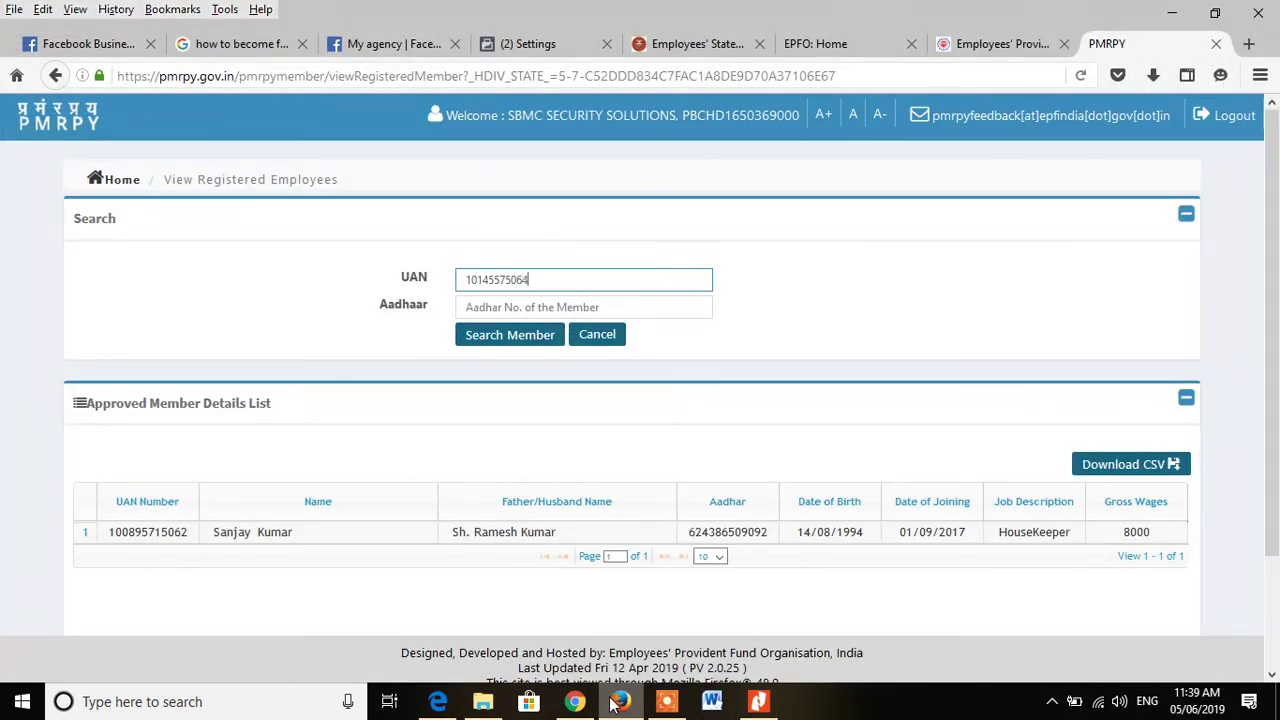
pyautogui.click(516, 336)
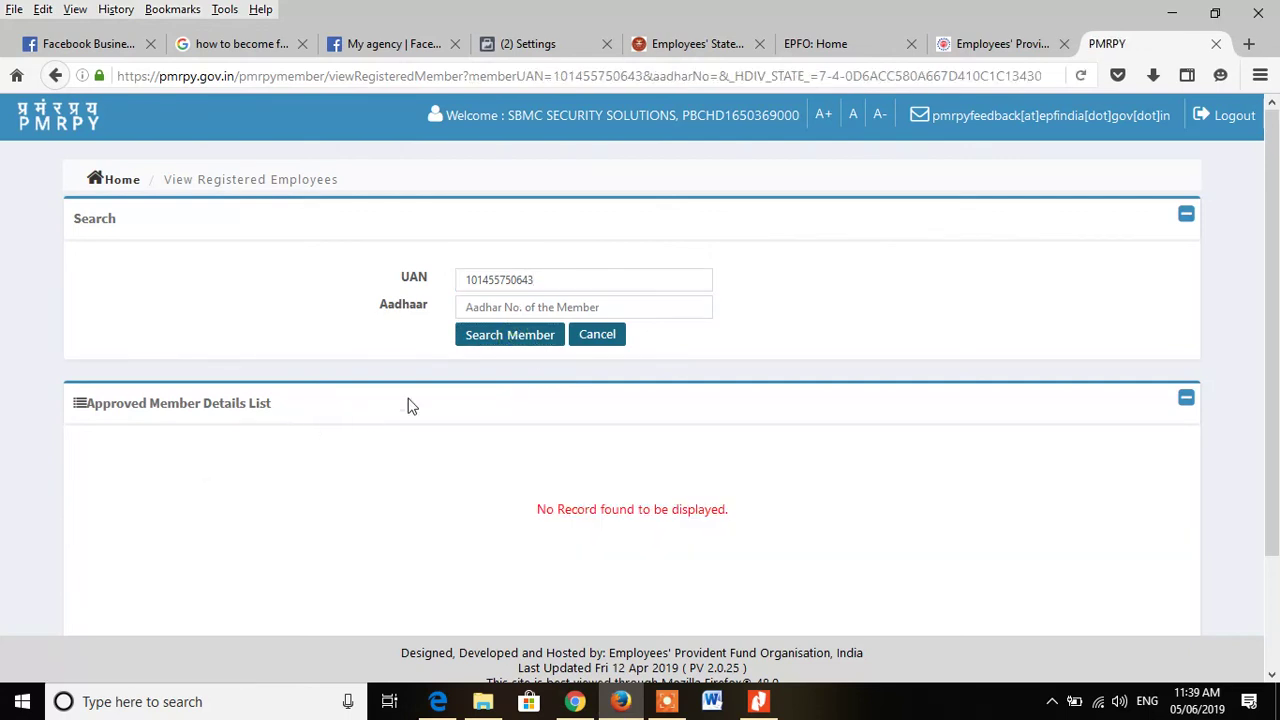
pyautogui.click(493, 337)
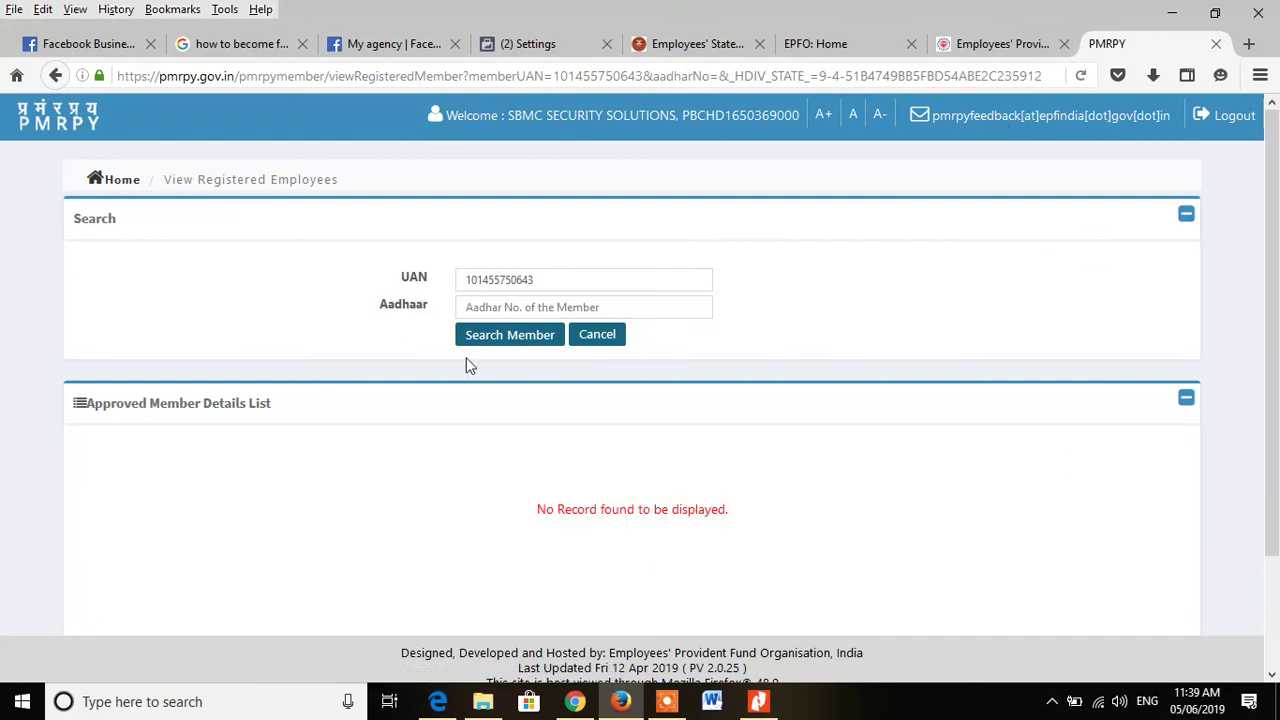
pyautogui.click(115, 180)
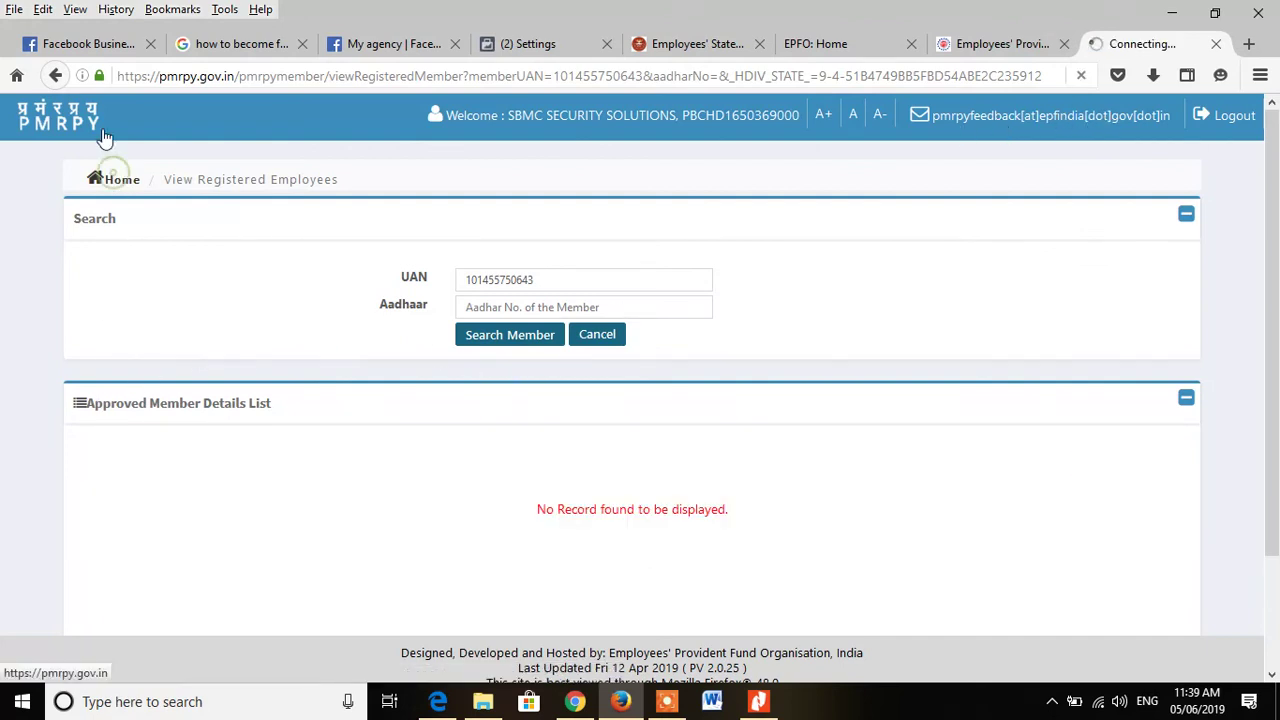